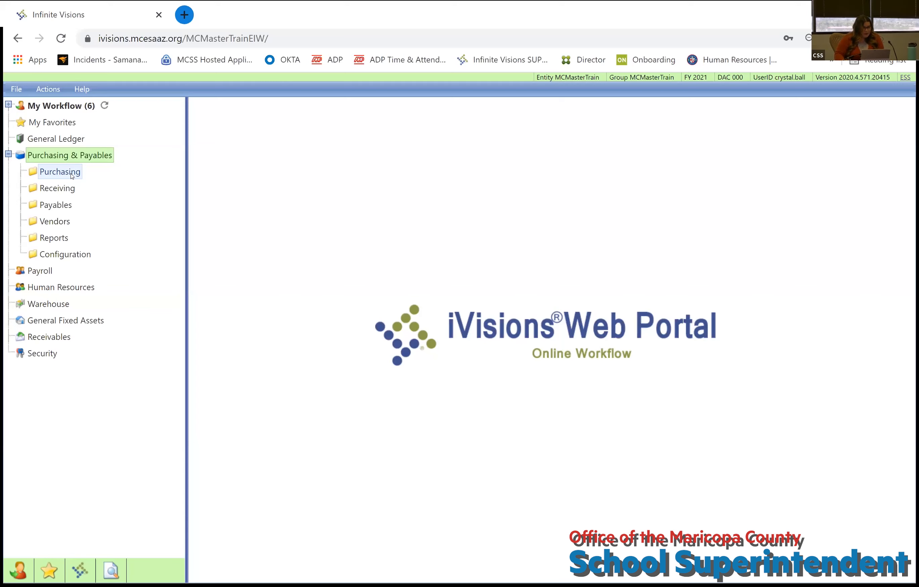
Open the purchasing Control Panel under Purchasing & Payables
{"action": "left_click", "coordinate": [60, 172]}
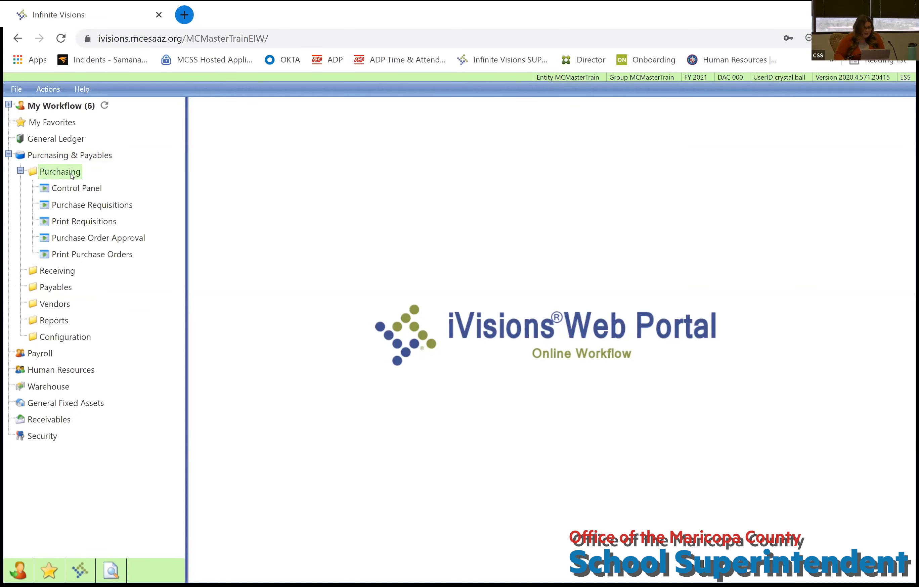
{"action": "left_click", "coordinate": [87, 189]}
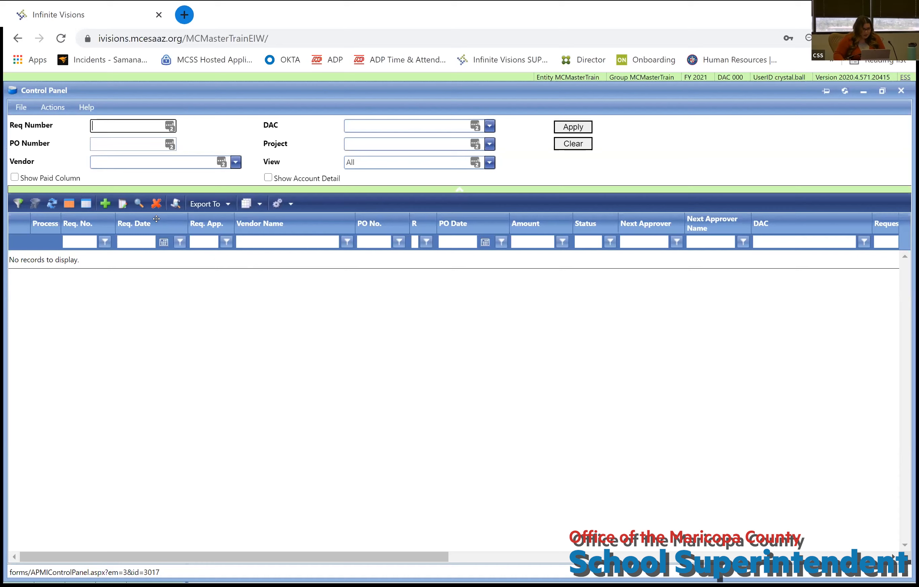
{"action": "left_click", "coordinate": [105, 204]}
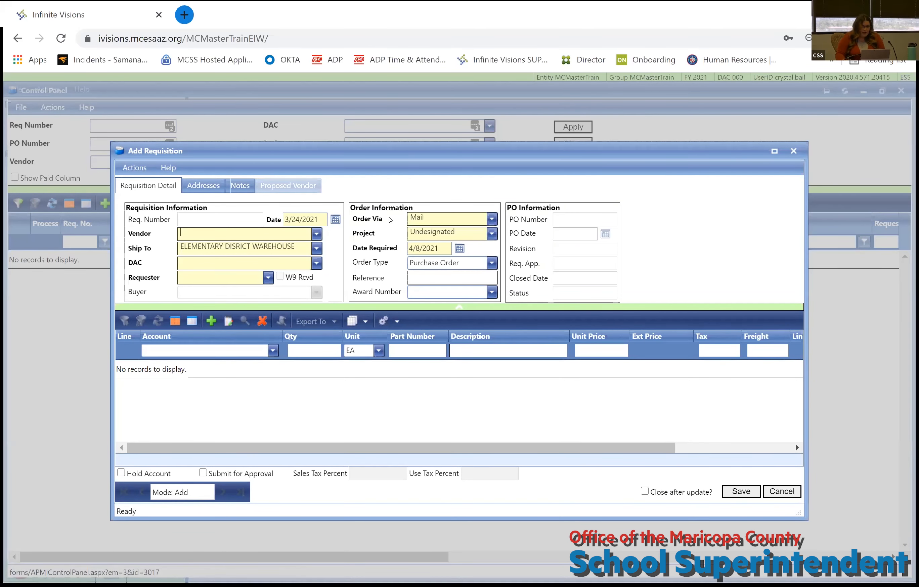
{"action": "mouse_move", "coordinate": [390, 220]}
{"action": "left_click", "coordinate": [780, 492]}
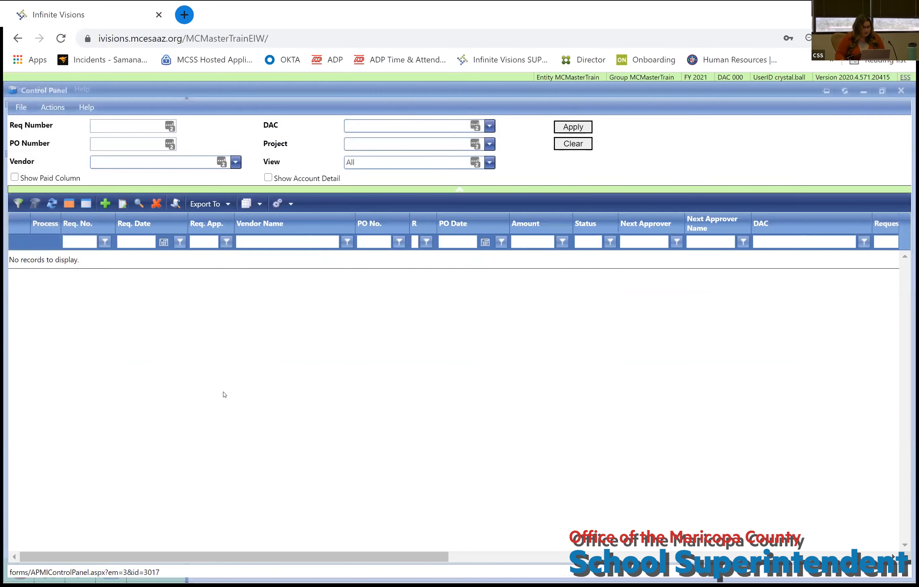
List all requisitions without filters and open the returned A TO Z RENTALS & EQUIPMENT requisition for editing
{"action": "left_click", "coordinate": [573, 128]}
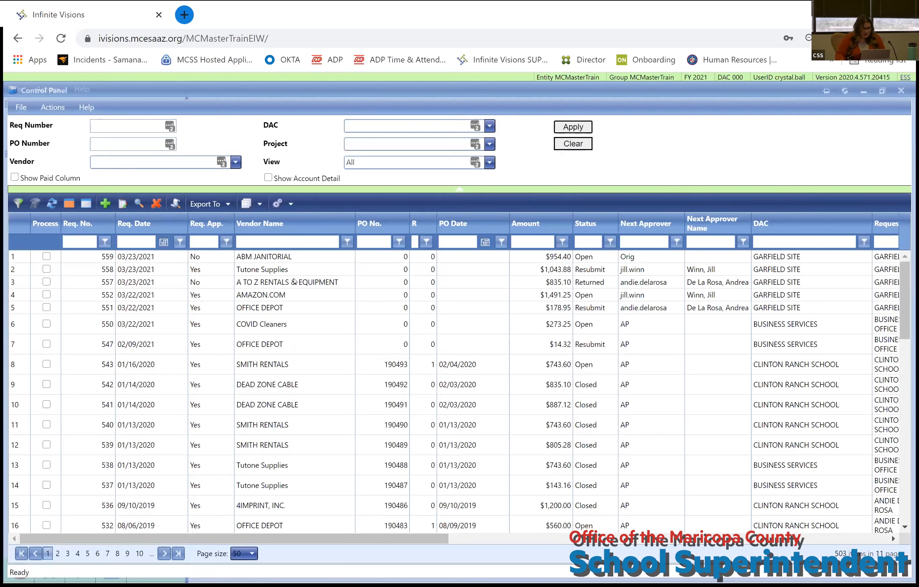
{"action": "left_click", "coordinate": [293, 282]}
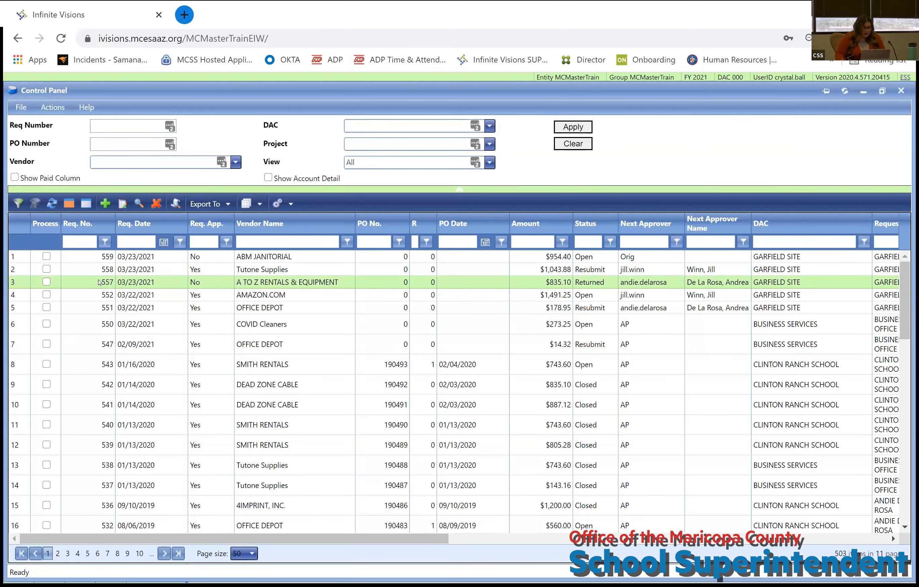
{"action": "double_click", "coordinate": [328, 283]}
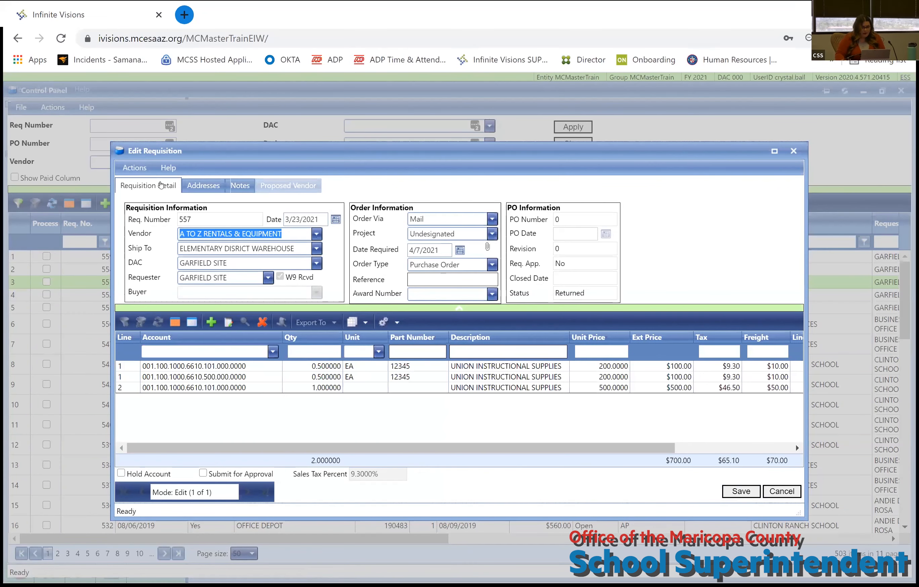
{"action": "left_click", "coordinate": [139, 170]}
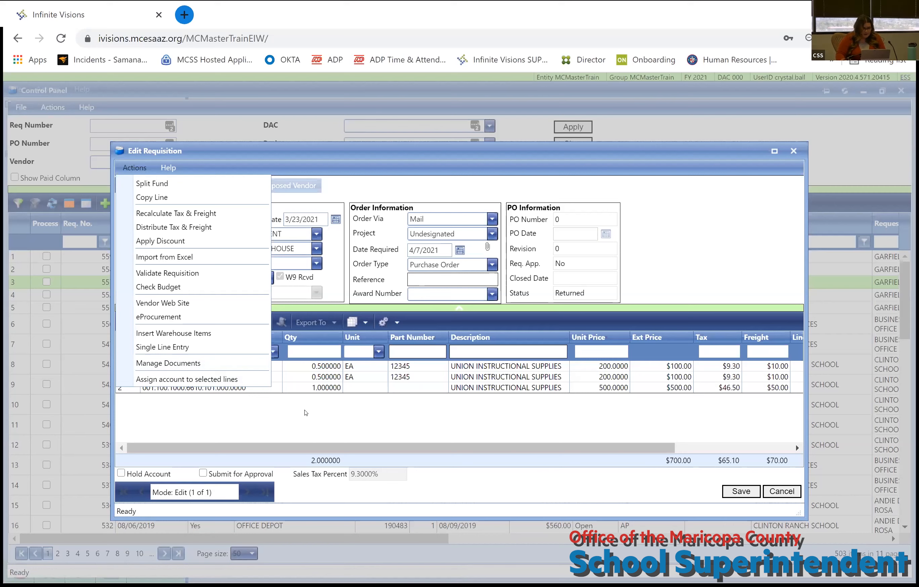
{"action": "left_click", "coordinate": [305, 412]}
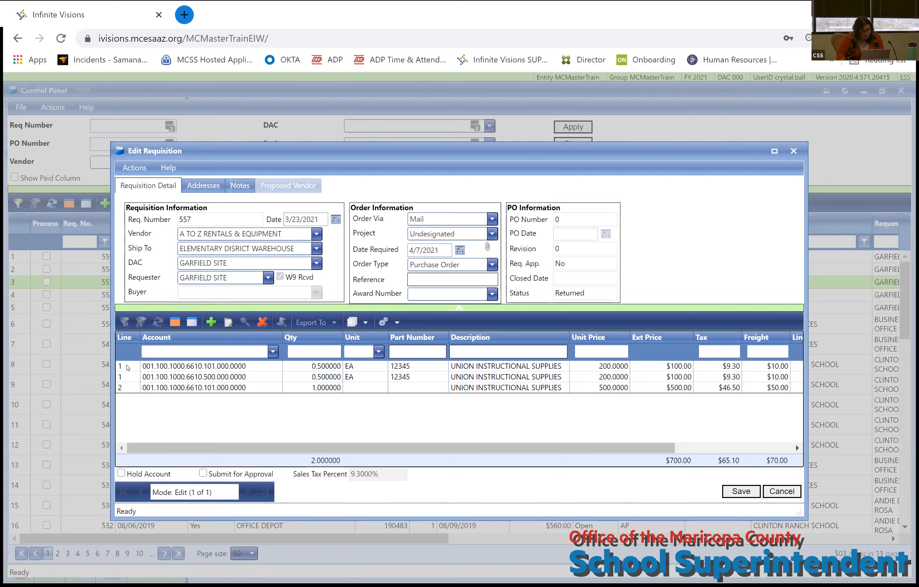
Apply Split Fund to line 2 of the requisition and load the new duplicate line for editing
{"action": "left_click", "coordinate": [131, 388]}
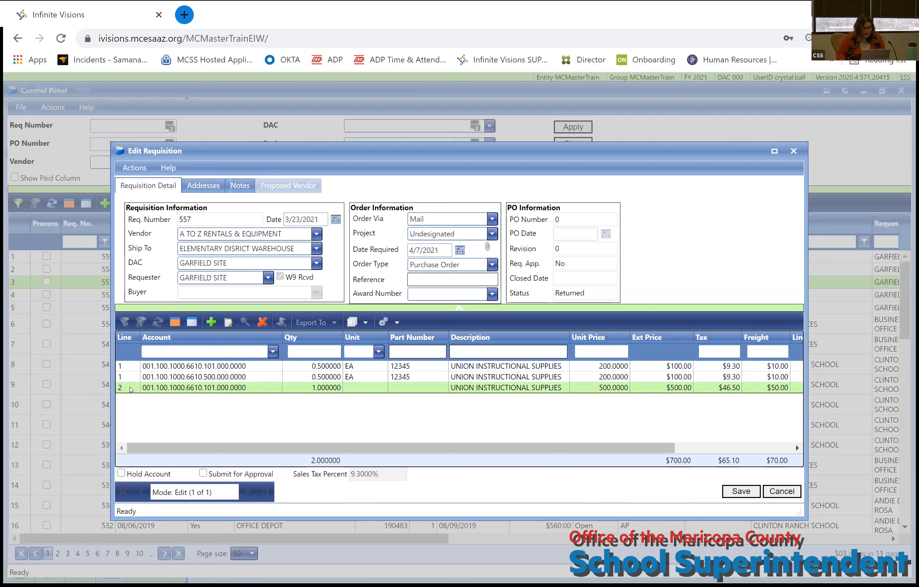
{"action": "left_click", "coordinate": [135, 168]}
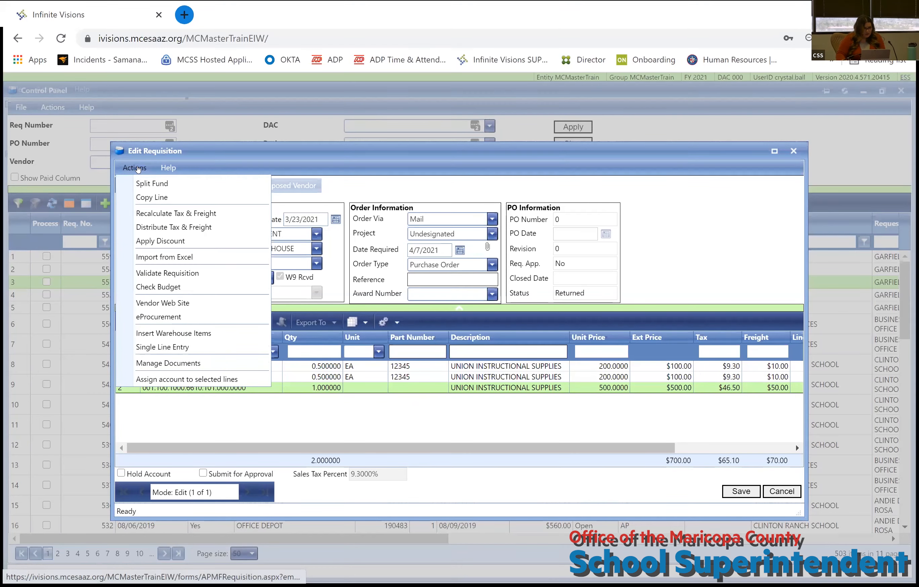
{"action": "left_click", "coordinate": [150, 183]}
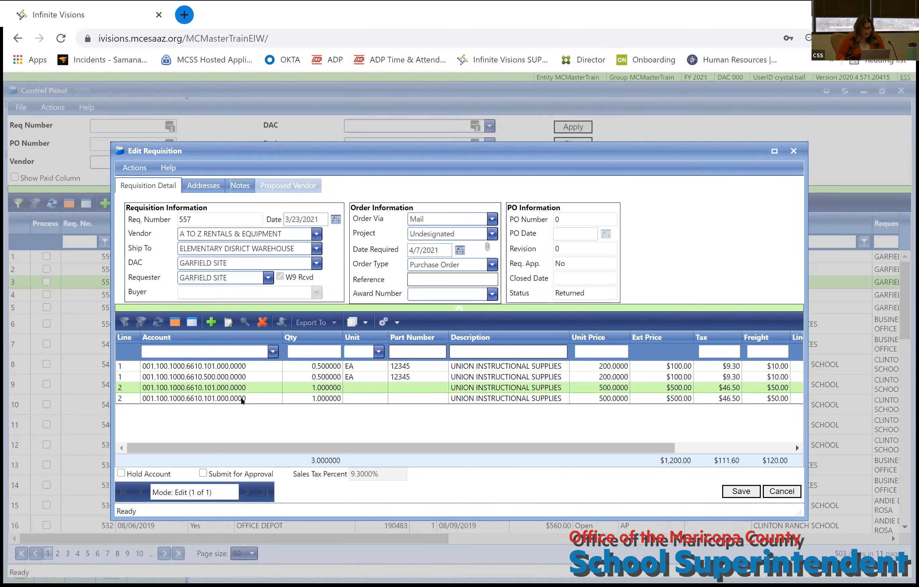
{"action": "left_click", "coordinate": [242, 401]}
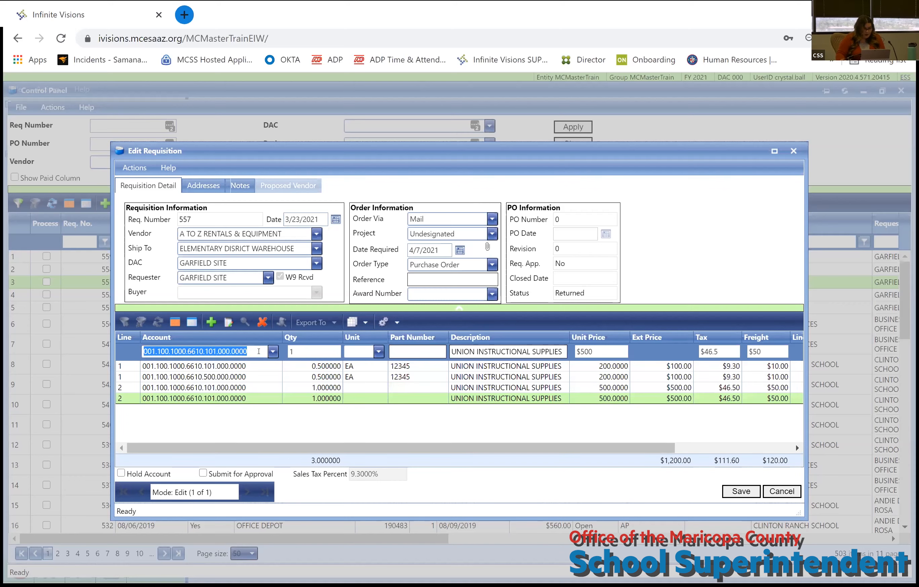
{"action": "left_click", "coordinate": [223, 352]}
{"action": "left_click_drag", "start_coordinate": [217, 352], "coordinate": [209, 352]}
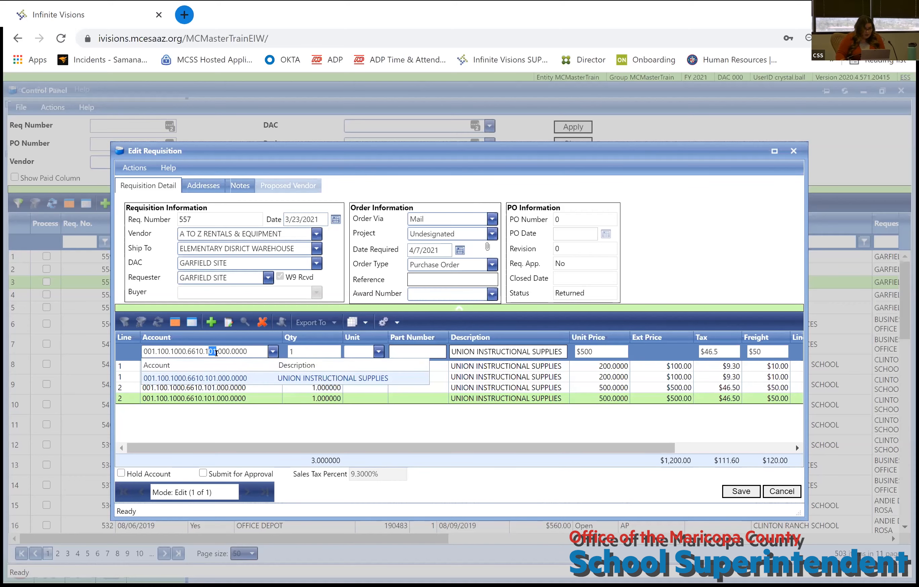
{"action": "key", "text": "BackSpace"}
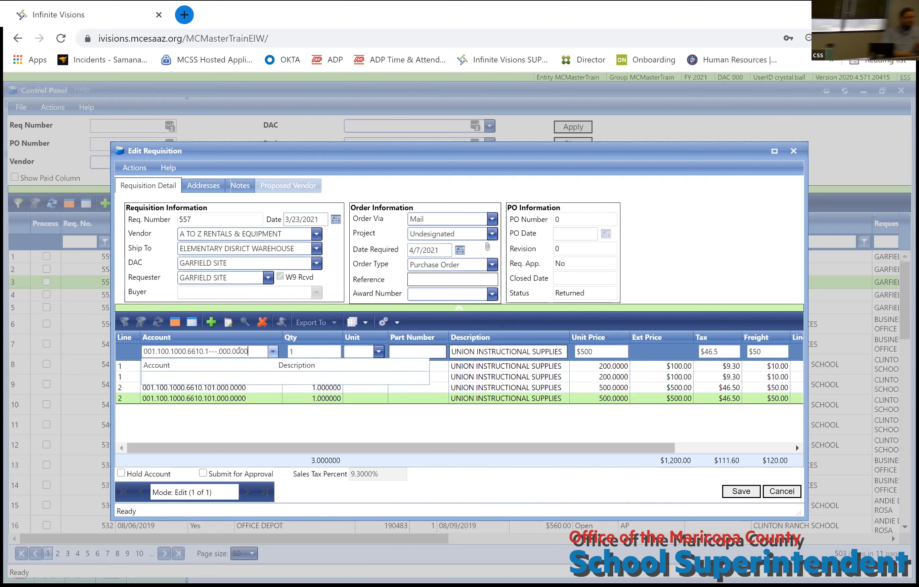
{"action": "key", "text": "ctrl+a"}
{"action": "type", "text": "011"}
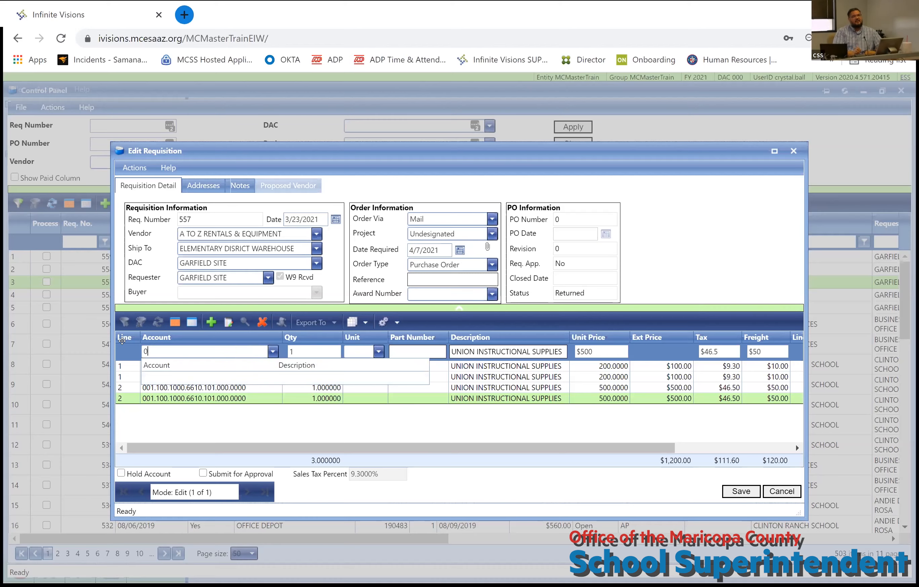
{"action": "key", "text": "BackSpace"}
{"action": "key", "text": "BackSpace"}
{"action": "key", "text": "BackSpace"}
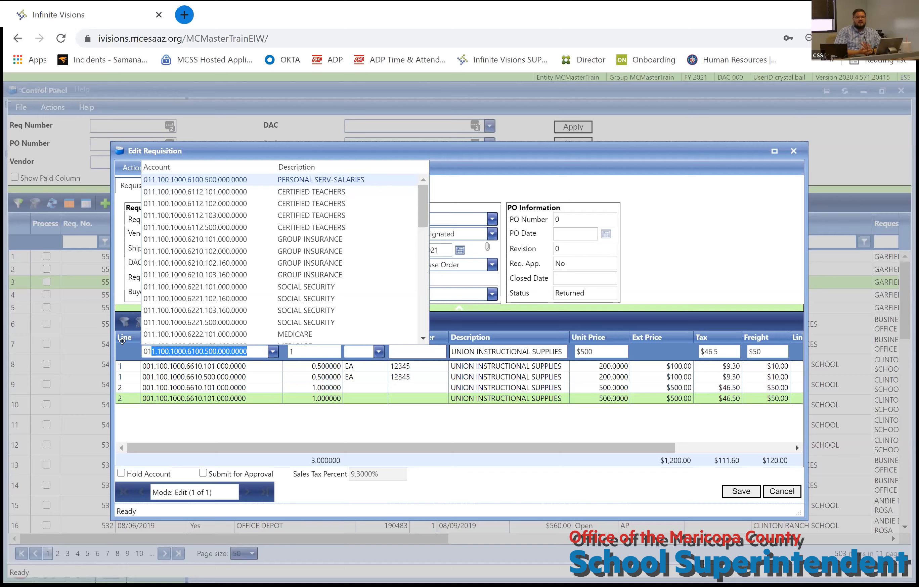
{"action": "key", "text": "BackSpace"}
{"action": "key", "text": "BackSpace"}
{"action": "key", "text": "BackSpace"}
Change the duplicate line's account to INSTRUCTIONAL TECHNOLOGY SUPPLIES
{"action": "type", "text": "001100100066"}
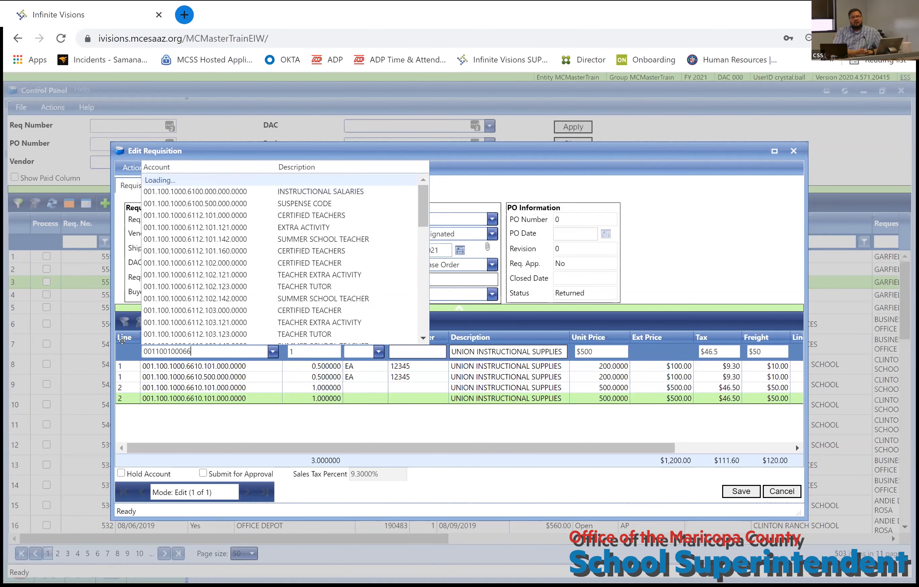
{"action": "type", "text": "10"}
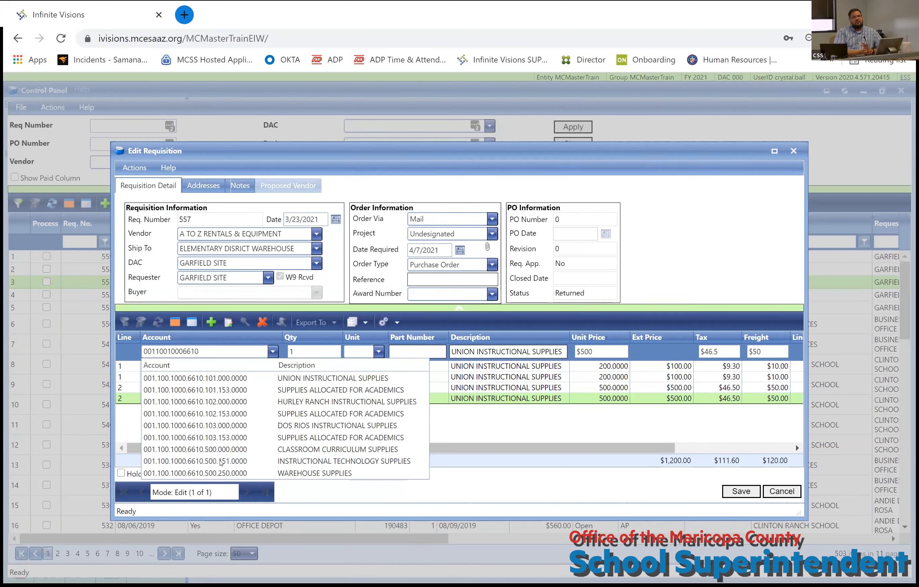
{"action": "left_click", "coordinate": [221, 461]}
{"action": "key", "text": "Tab"}
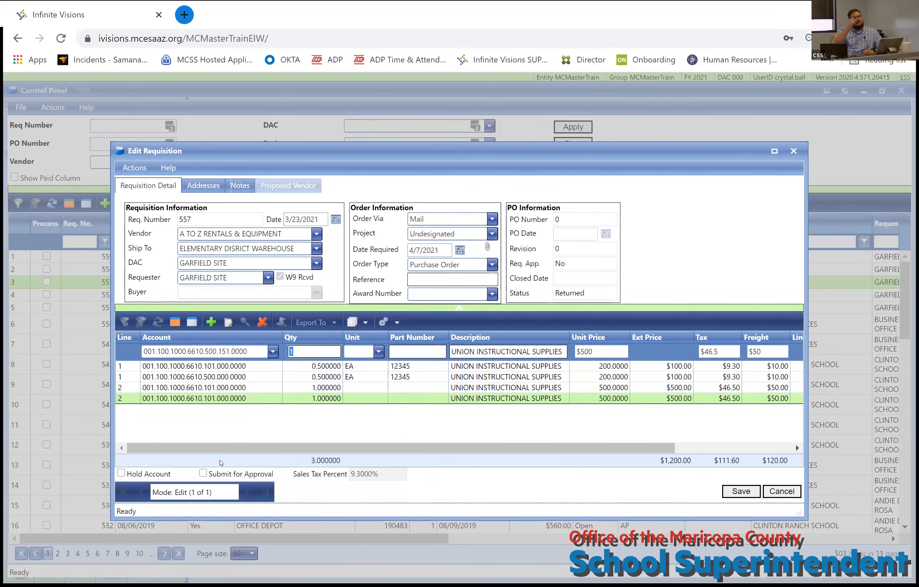
Set the duplicate line's quantity to 0.5 and save the line
{"action": "type", "text": ".5"}
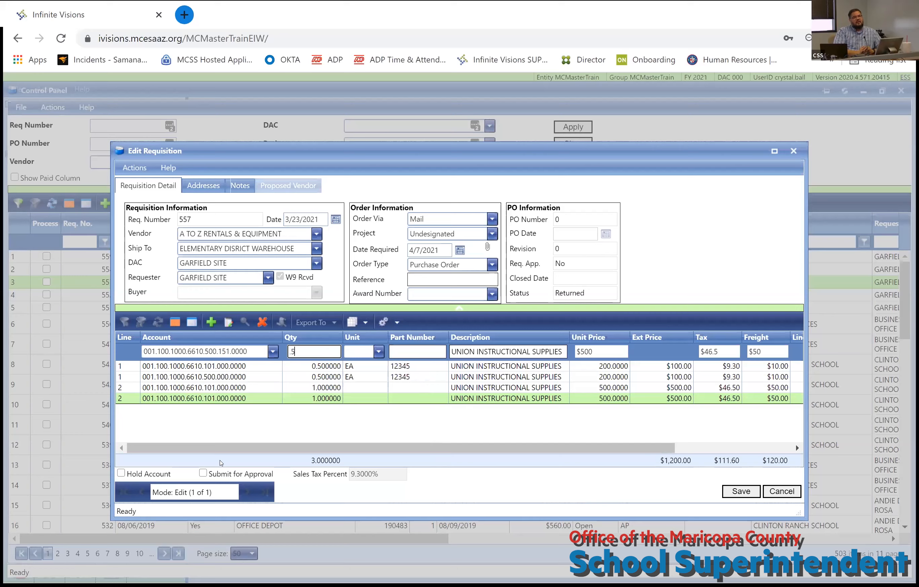
{"action": "key", "text": "Tab"}
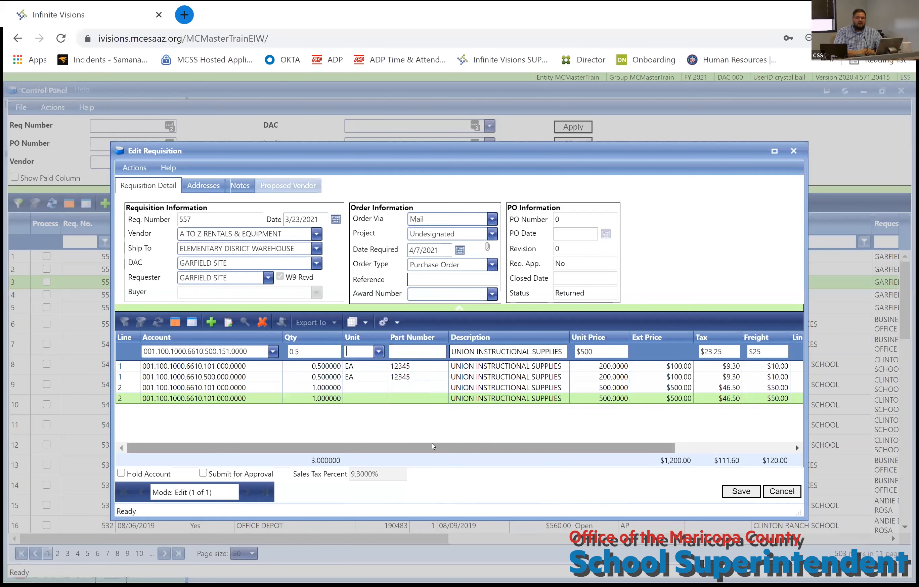
{"action": "left_click_drag", "start_coordinate": [435, 446], "coordinate": [551, 447]}
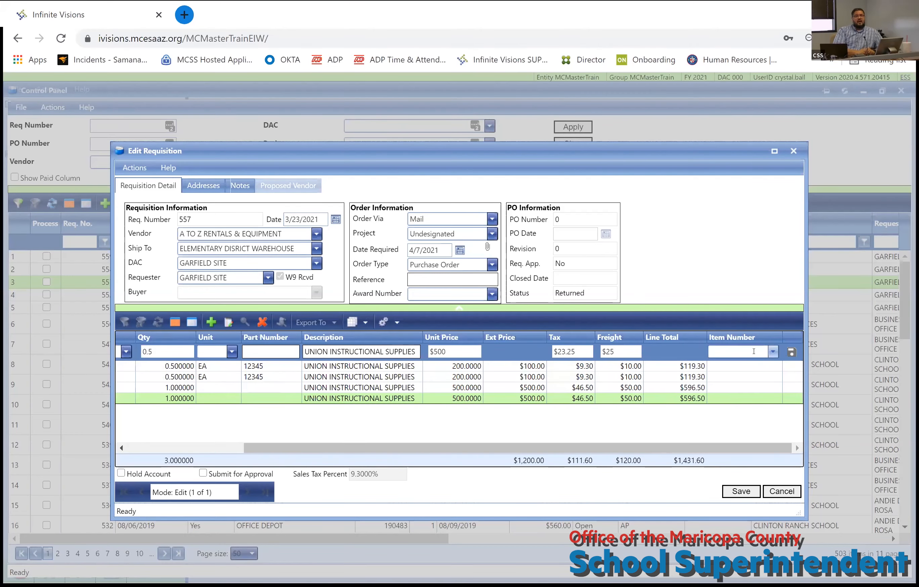
{"action": "left_click", "coordinate": [791, 352]}
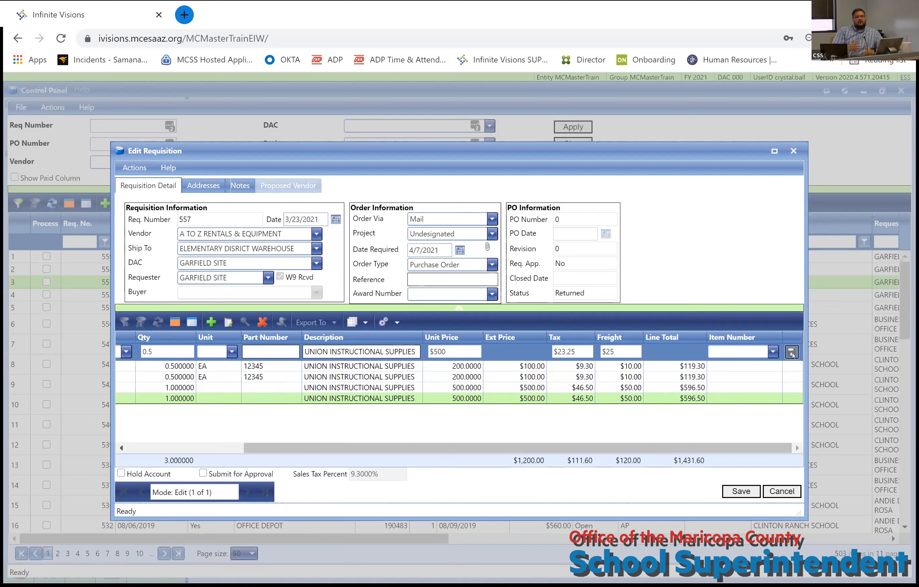
Set the original line 2 quantity to 0.5 and save the line
{"action": "left_click", "coordinate": [775, 152]}
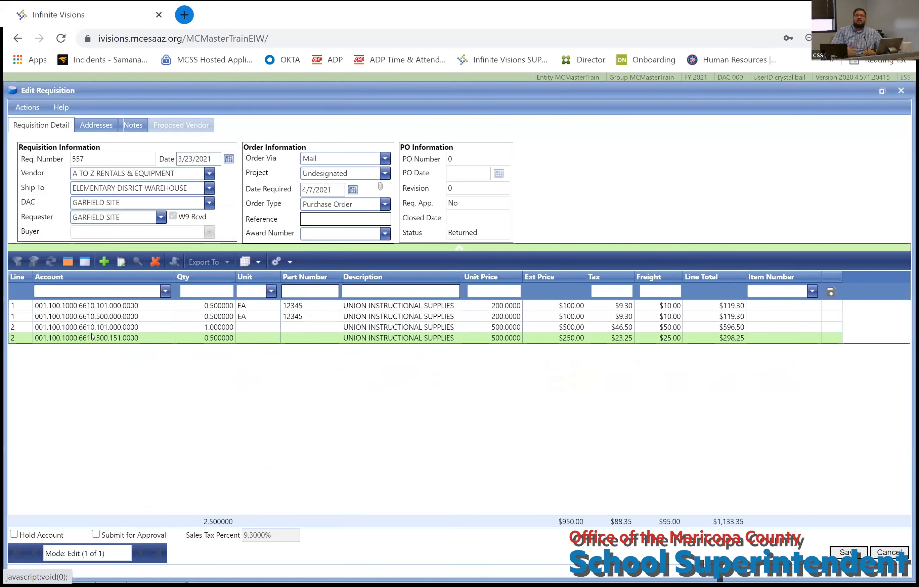
{"action": "left_click", "coordinate": [116, 338]}
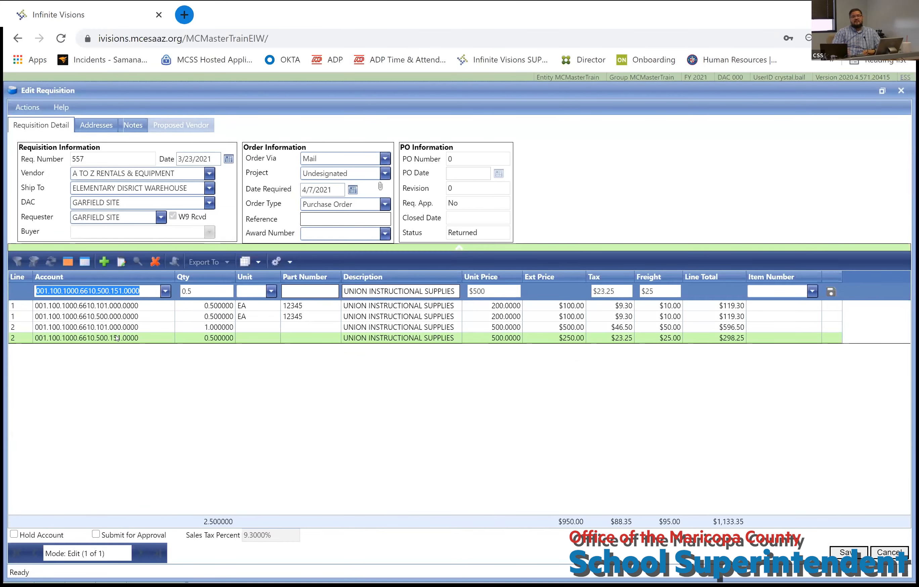
{"action": "left_click", "coordinate": [145, 328]}
{"action": "left_click", "coordinate": [197, 288]}
{"action": "type", "text": ".5"}
{"action": "key", "text": "Tab"}
{"action": "key", "text": "Tab"}
{"action": "key", "text": "Tab"}
{"action": "key", "text": "Tab"}
{"action": "key", "text": "Tab"}
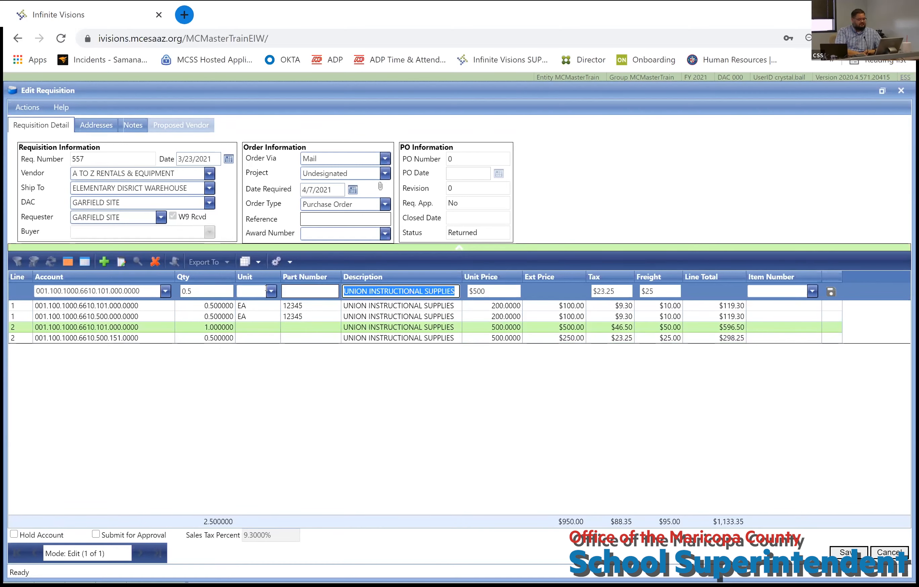
{"action": "key", "text": "Tab"}
{"action": "key", "text": "Tab"}
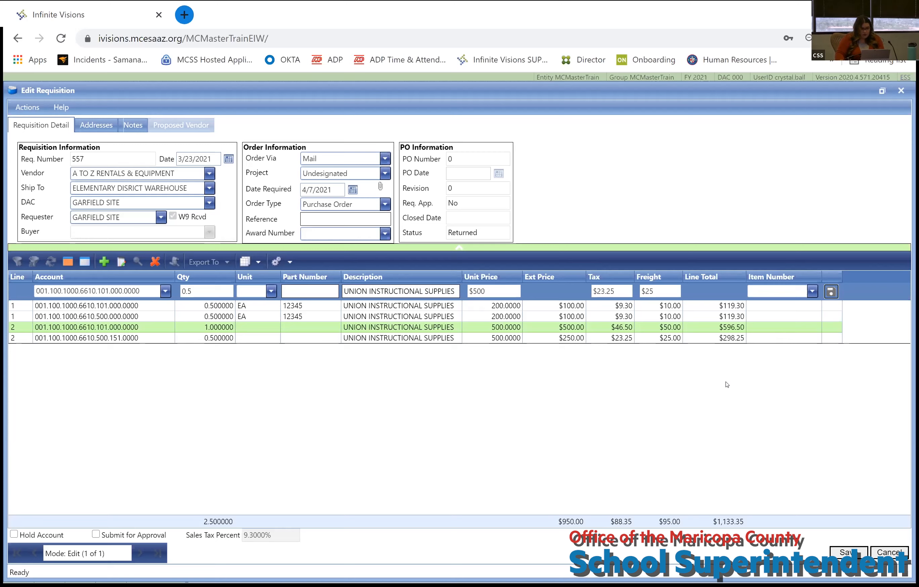
{"action": "left_click", "coordinate": [831, 292]}
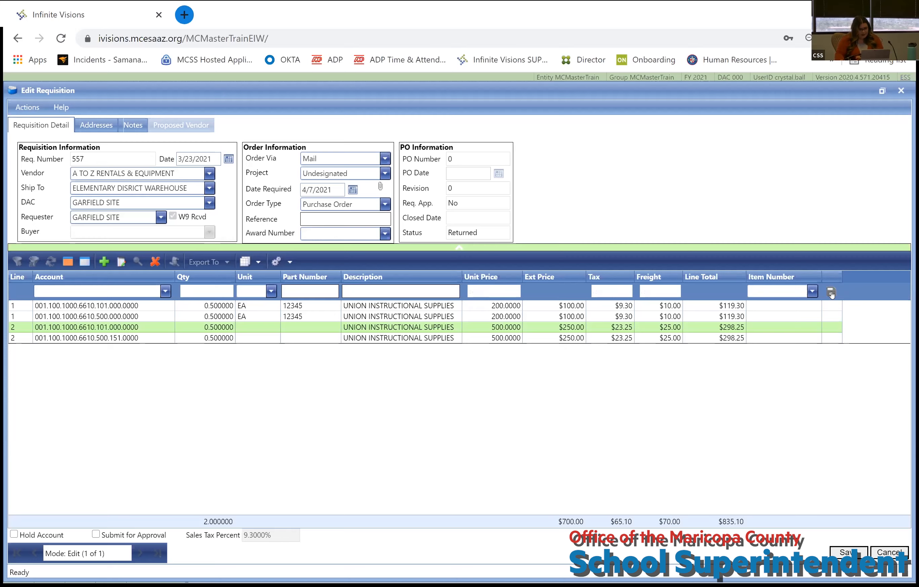
Mark the requisition Submit for Approval and try to save it, cancelling out of the budget balance warning
{"action": "left_click", "coordinate": [882, 91]}
{"action": "left_click_drag", "start_coordinate": [368, 448], "coordinate": [484, 451]}
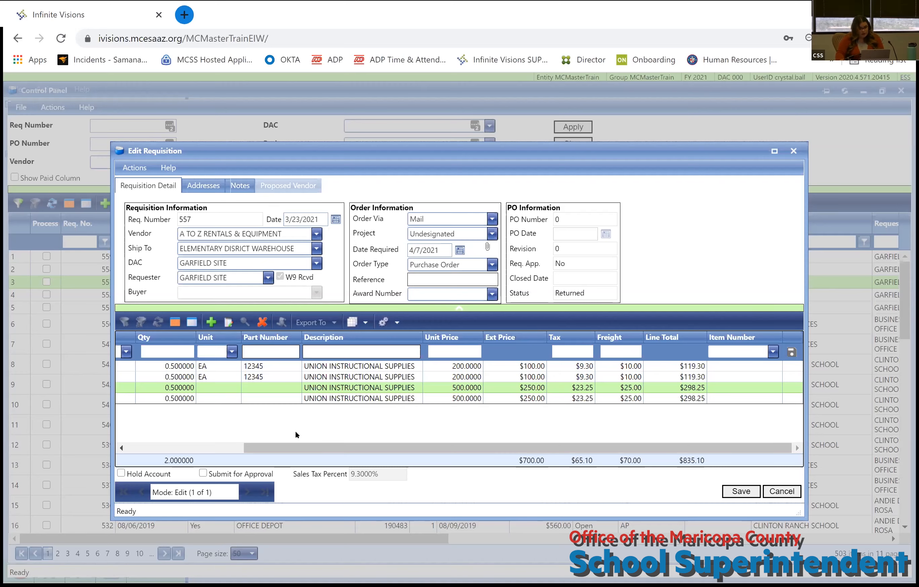
{"action": "left_click", "coordinate": [230, 477]}
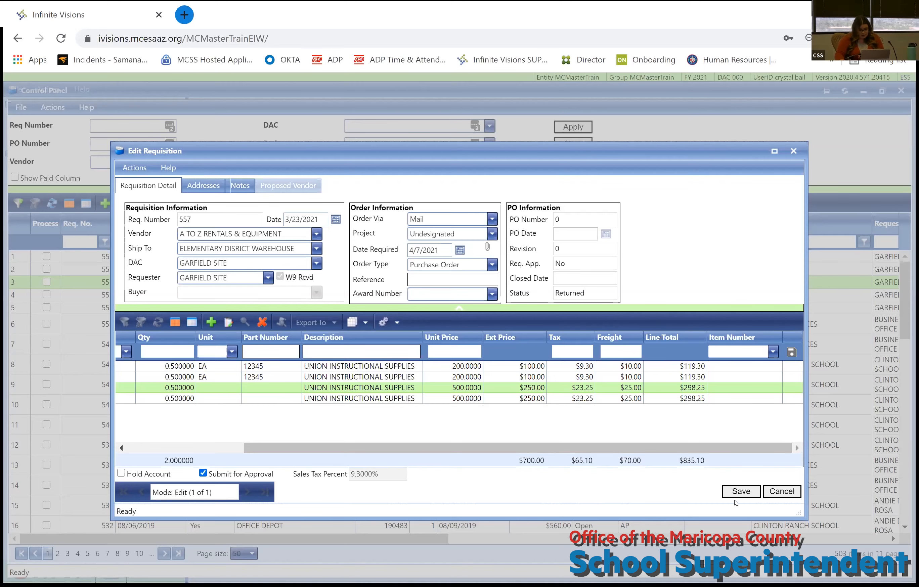
{"action": "left_click", "coordinate": [742, 491]}
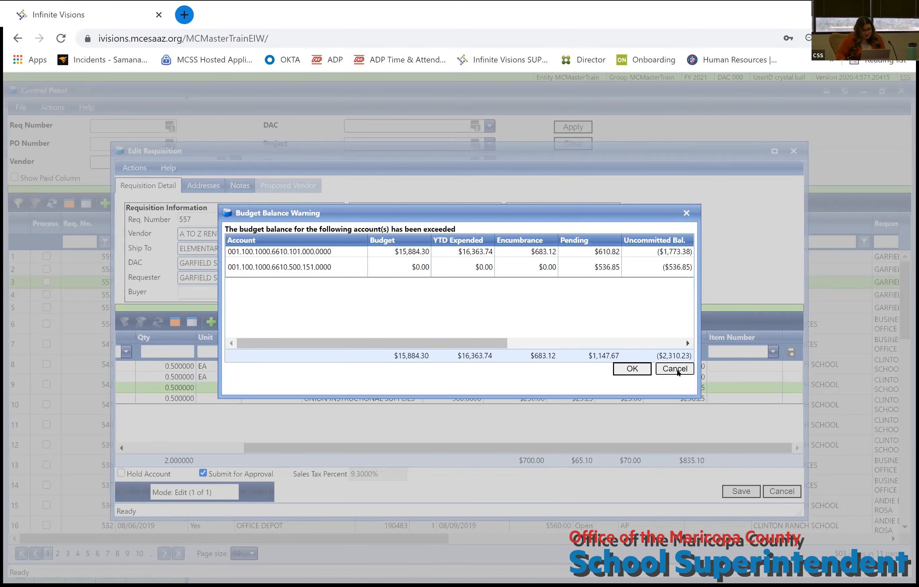
{"action": "left_click", "coordinate": [675, 369]}
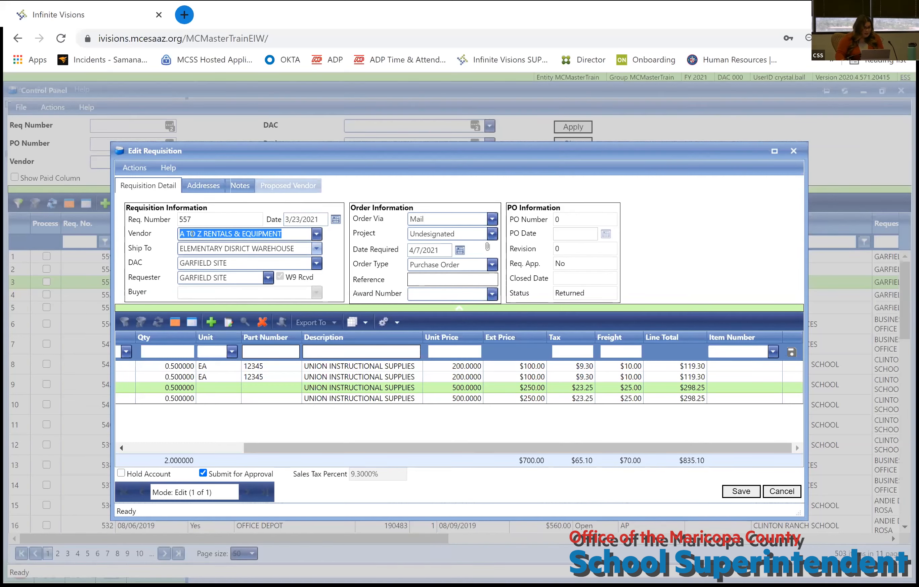
Open the Manage Documents window for this requisition to view its attached files
{"action": "left_click", "coordinate": [135, 168]}
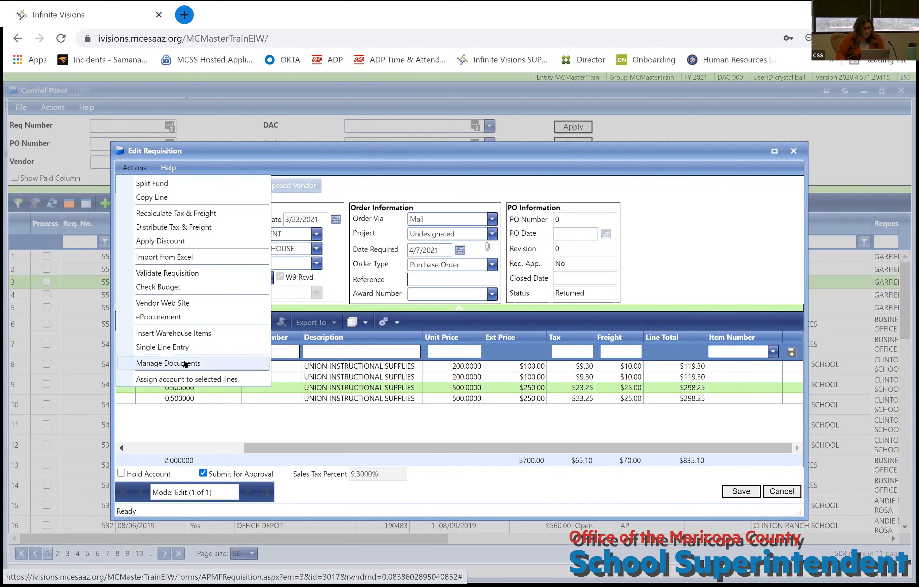
{"action": "left_click", "coordinate": [168, 363]}
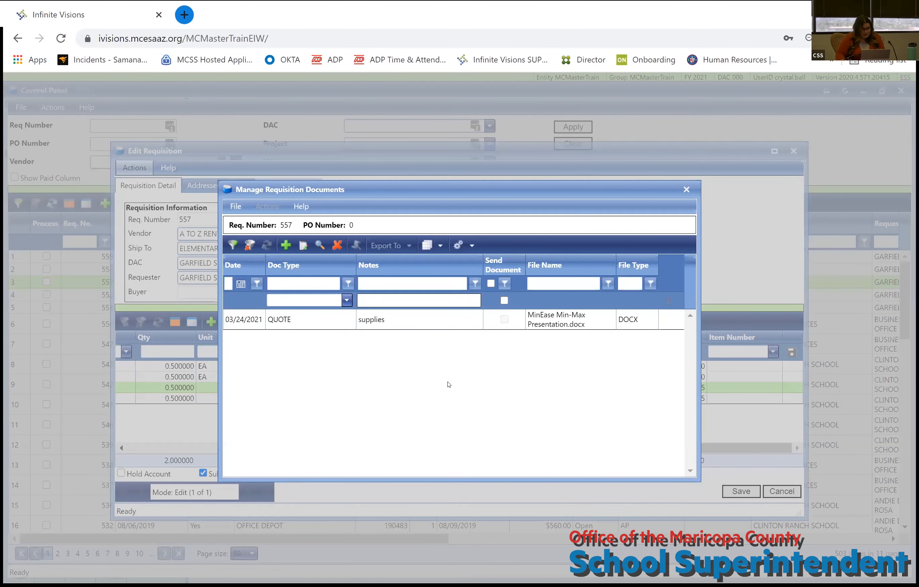
Start adding a QUOTE document to the requisition, open its file attachment prompt, and leave without uploading a file
{"action": "left_click", "coordinate": [420, 321]}
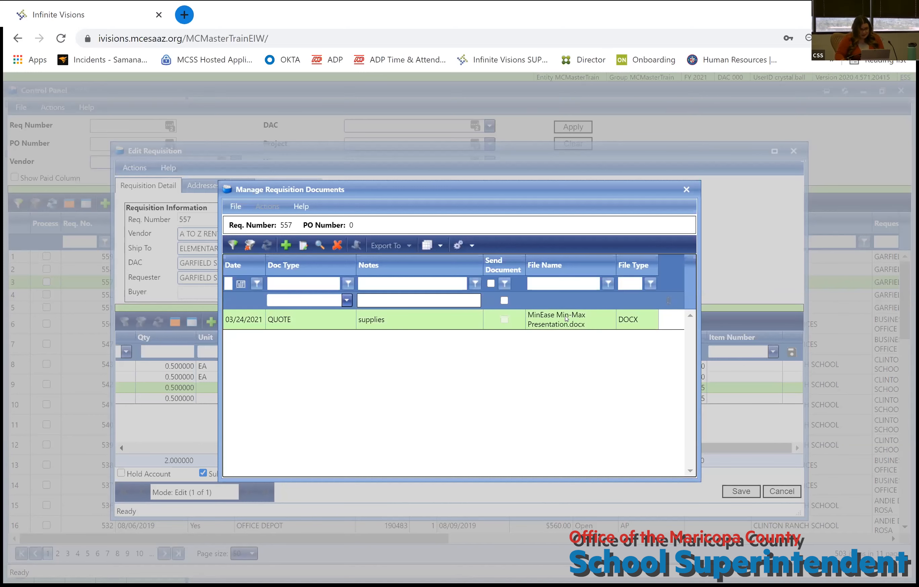
{"action": "left_click", "coordinate": [346, 300]}
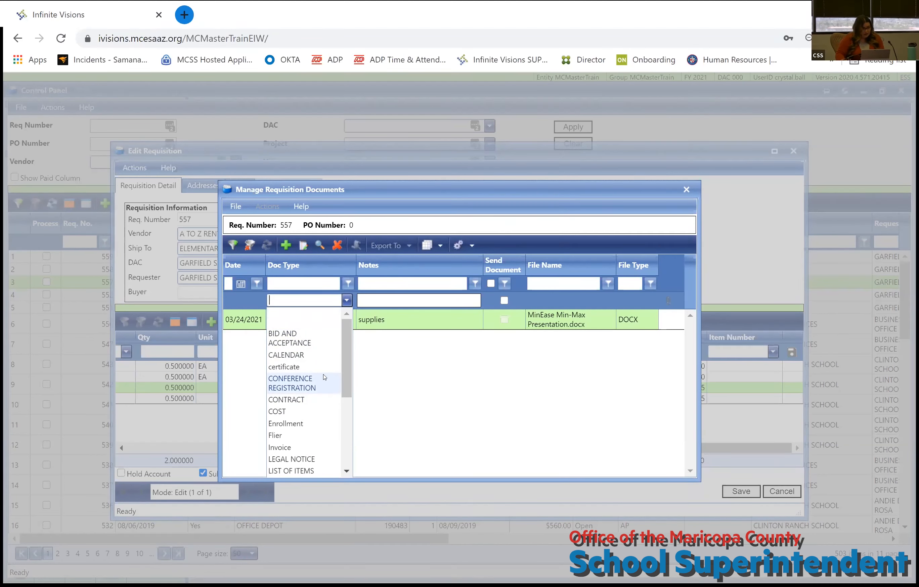
{"action": "type", "text": "QUOTE"}
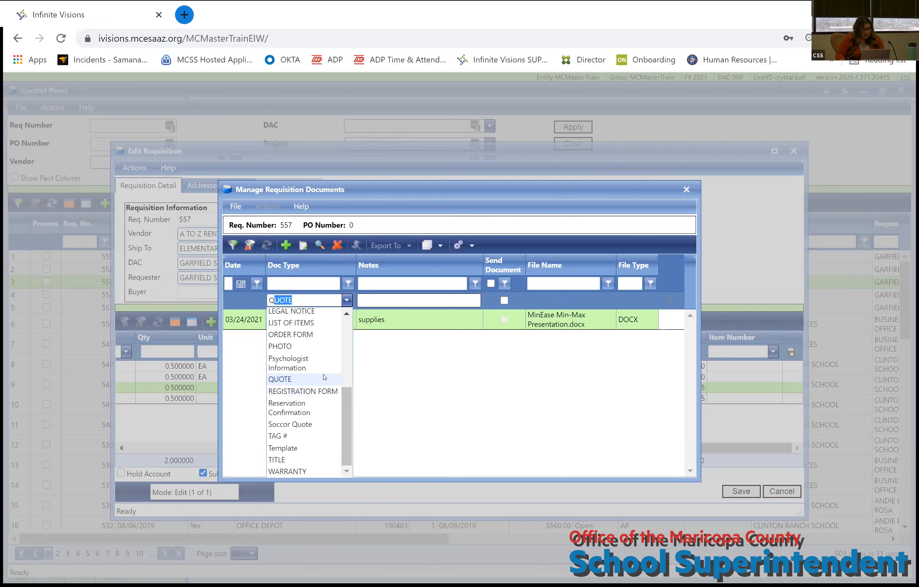
{"action": "left_click", "coordinate": [324, 379]}
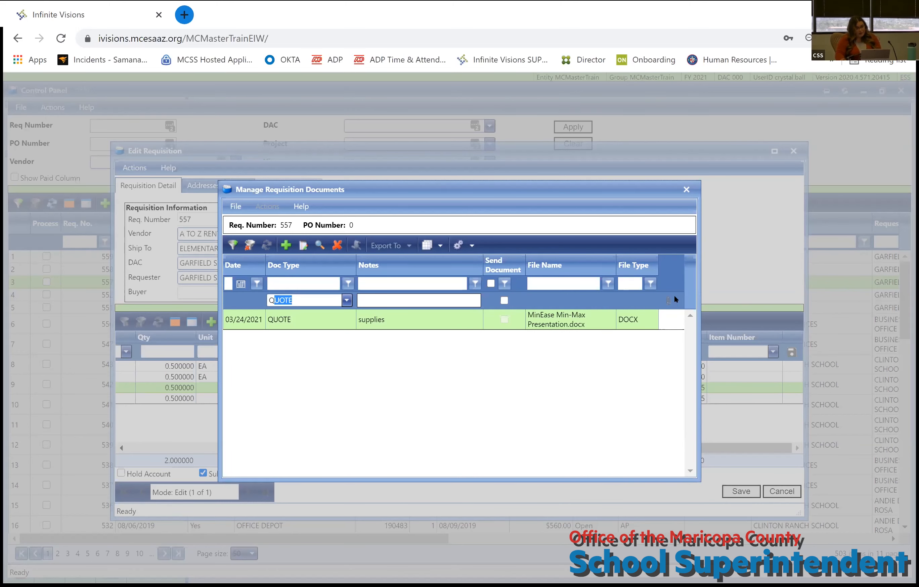
{"action": "left_click", "coordinate": [672, 306]}
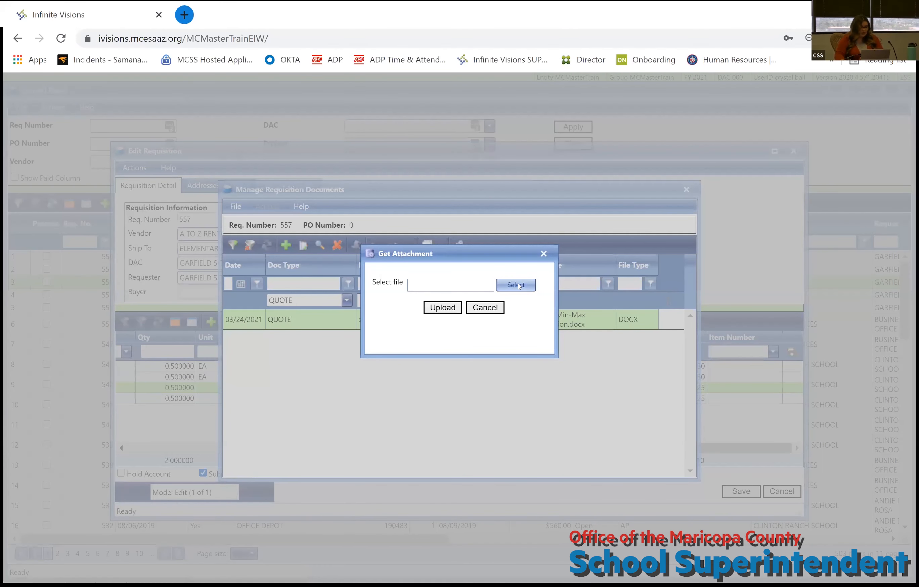
{"action": "left_click", "coordinate": [544, 255]}
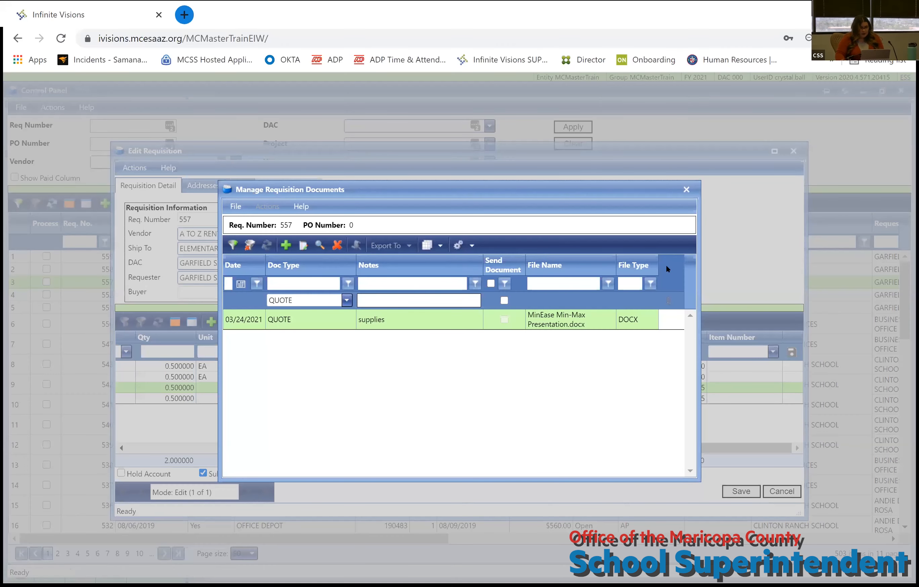
{"action": "left_click", "coordinate": [686, 191]}
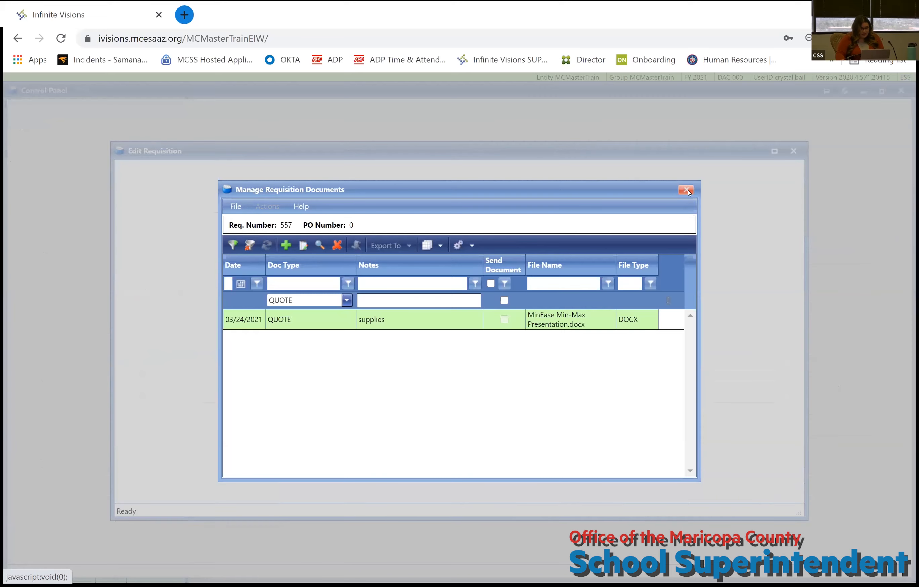
Try to save the requisition with Submit for Approval set, accepting the budget balance warning, and return to the requisition list
{"action": "left_click", "coordinate": [204, 474]}
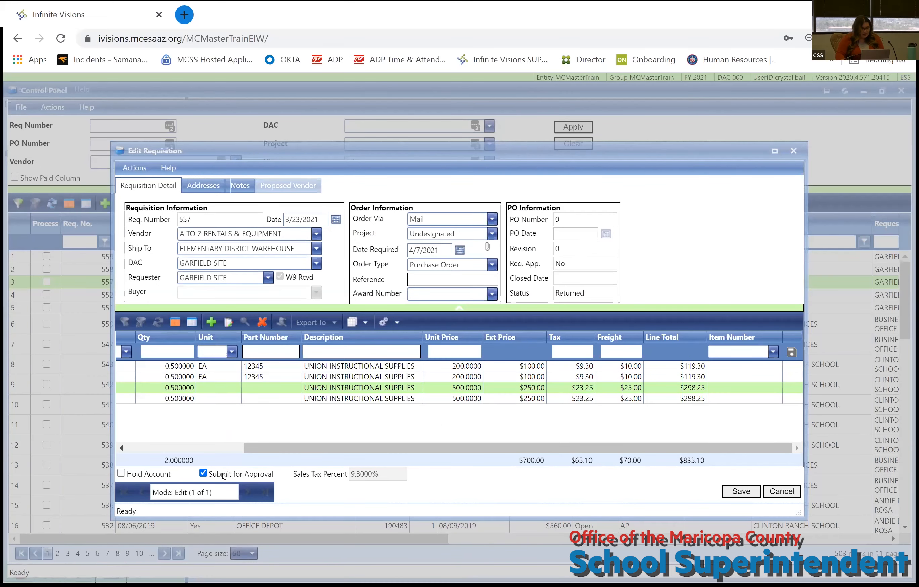
{"action": "left_click", "coordinate": [741, 495]}
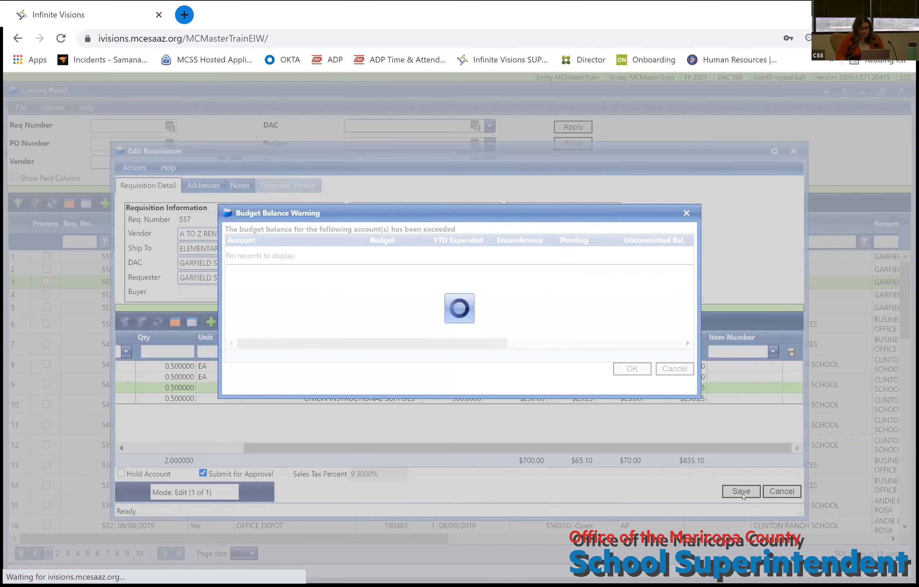
{"action": "left_click", "coordinate": [629, 371]}
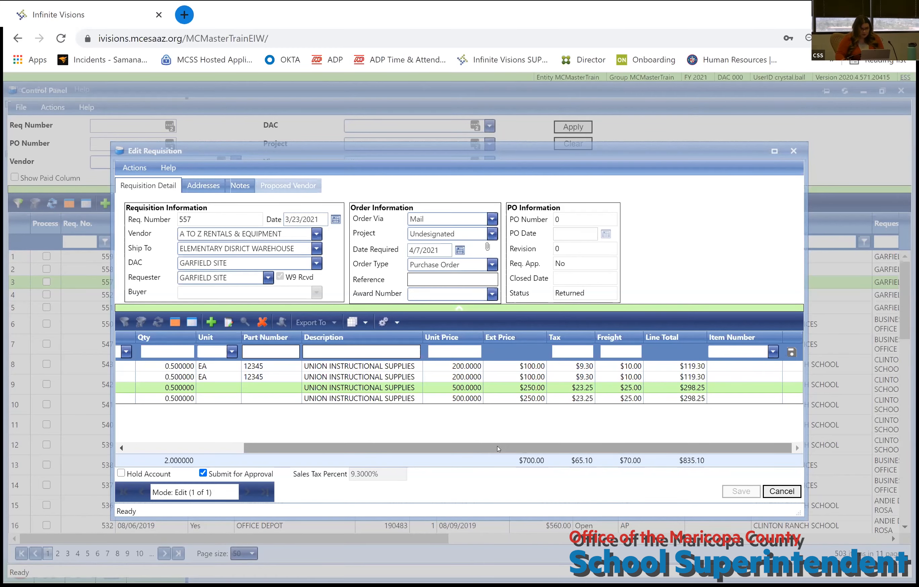
{"action": "key", "text": "Escape"}
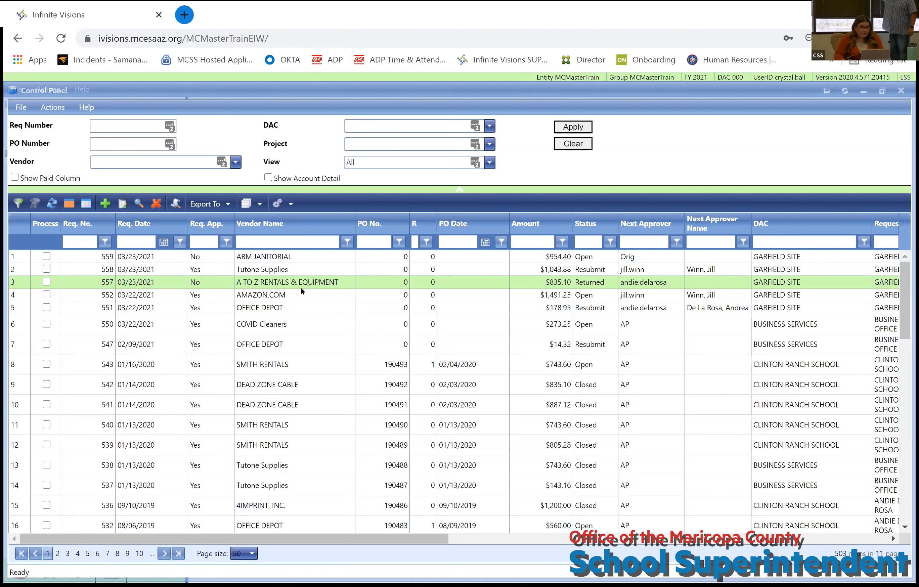
{"action": "double_click", "coordinate": [312, 287]}
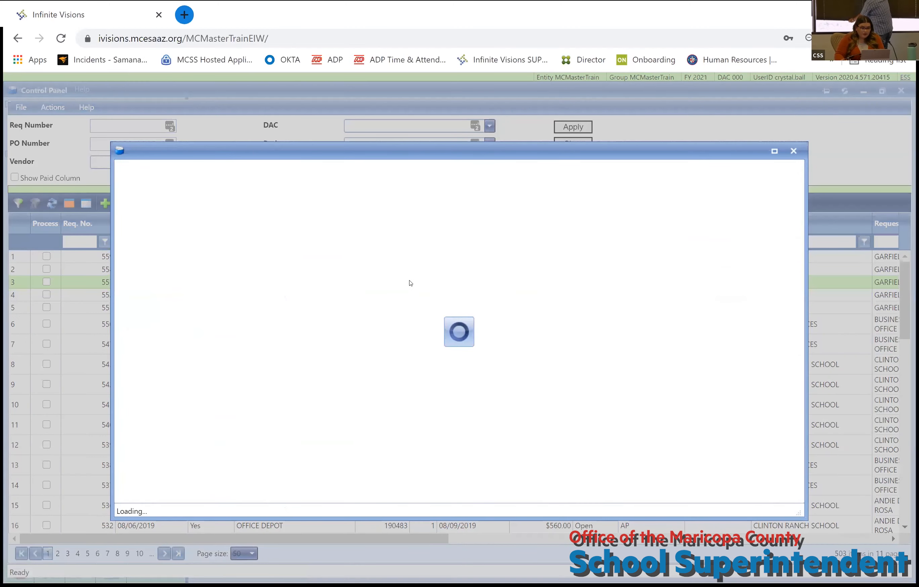
{"action": "left_click", "coordinate": [134, 168]}
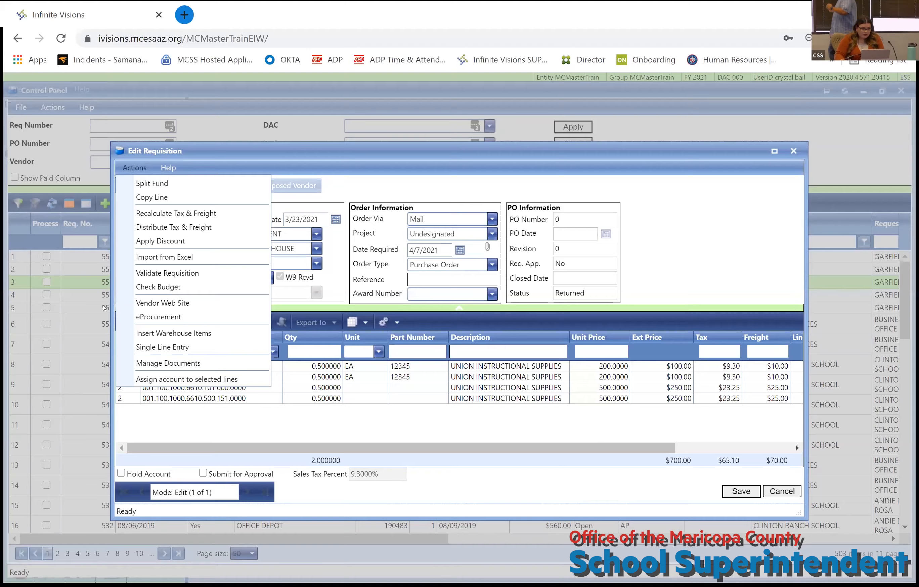
{"action": "key", "text": "Escape"}
{"action": "key", "text": "Escape"}
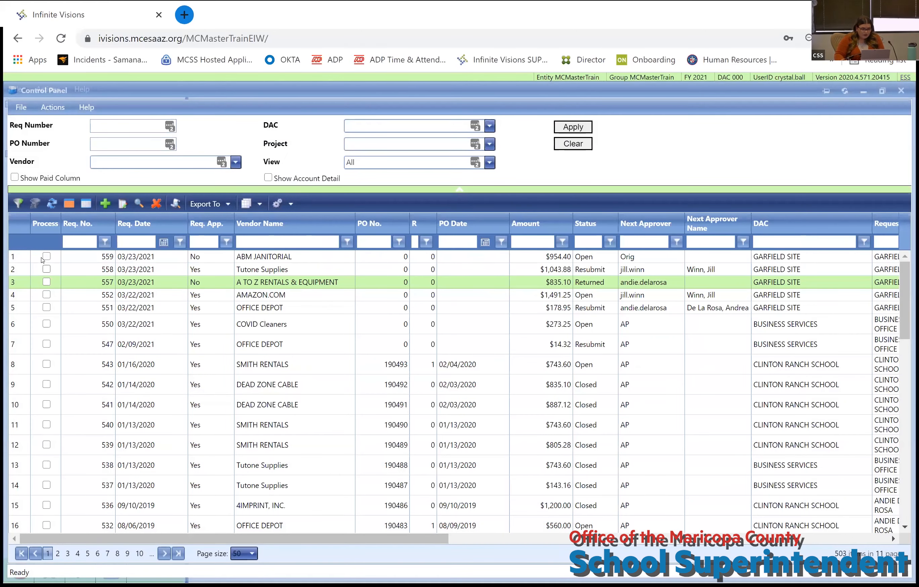
Mark the ABM JANITORIAL requisition for processing, submit it for approval and save it, continuing past the vendor's purchasing alert
{"action": "left_click", "coordinate": [46, 256]}
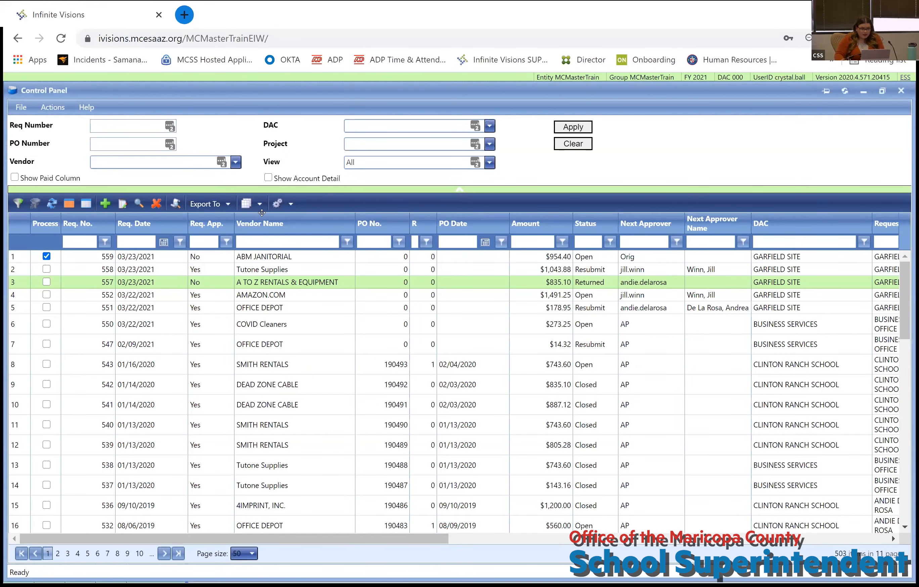
{"action": "left_click", "coordinate": [58, 109]}
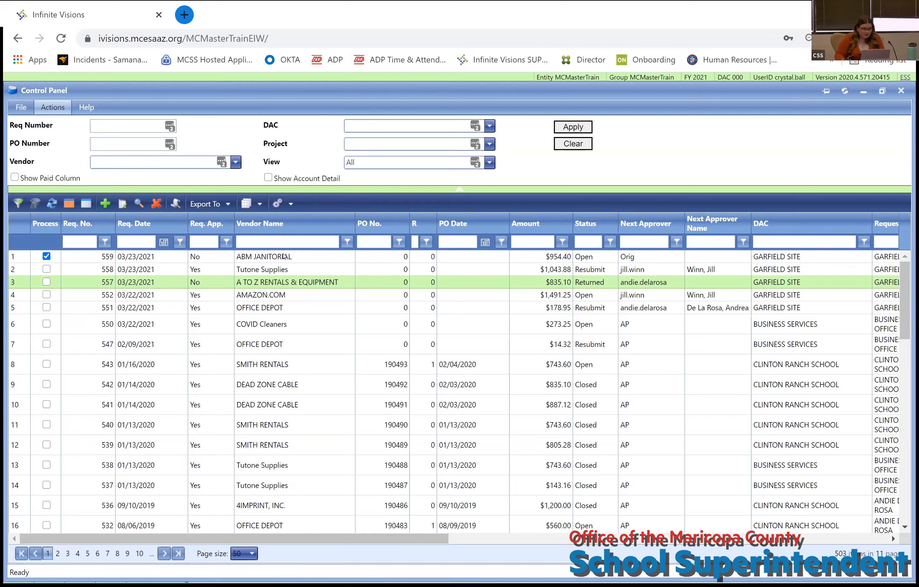
{"action": "double_click", "coordinate": [279, 258]}
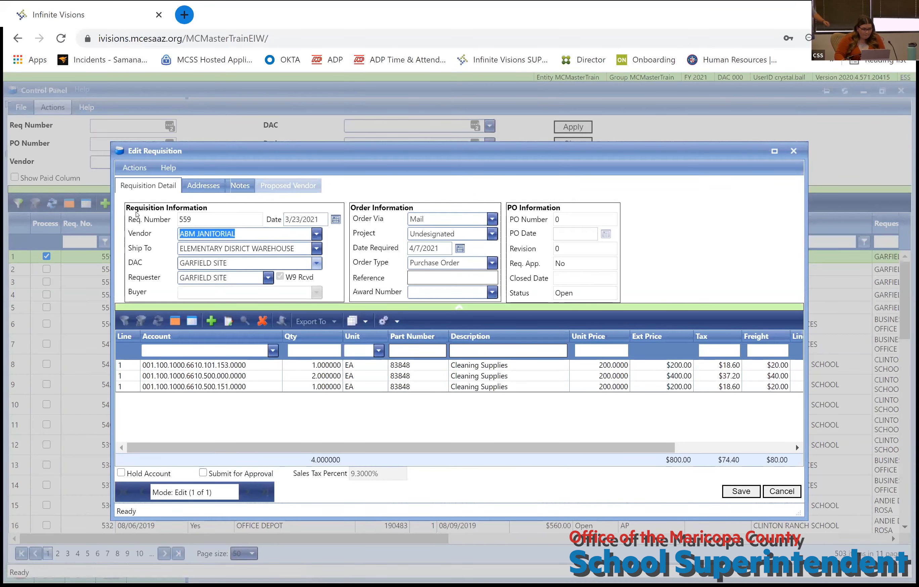
{"action": "left_click", "coordinate": [143, 170]}
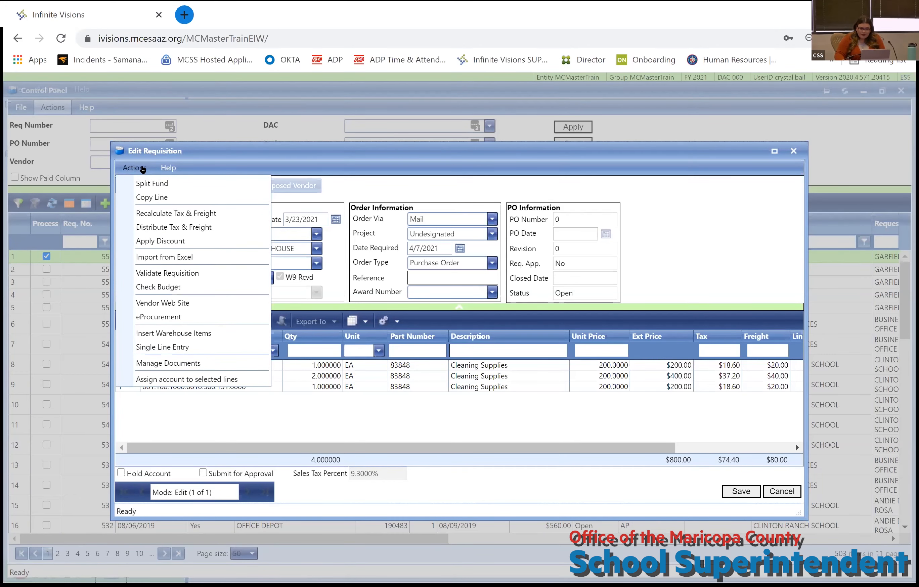
{"action": "left_click", "coordinate": [142, 170]}
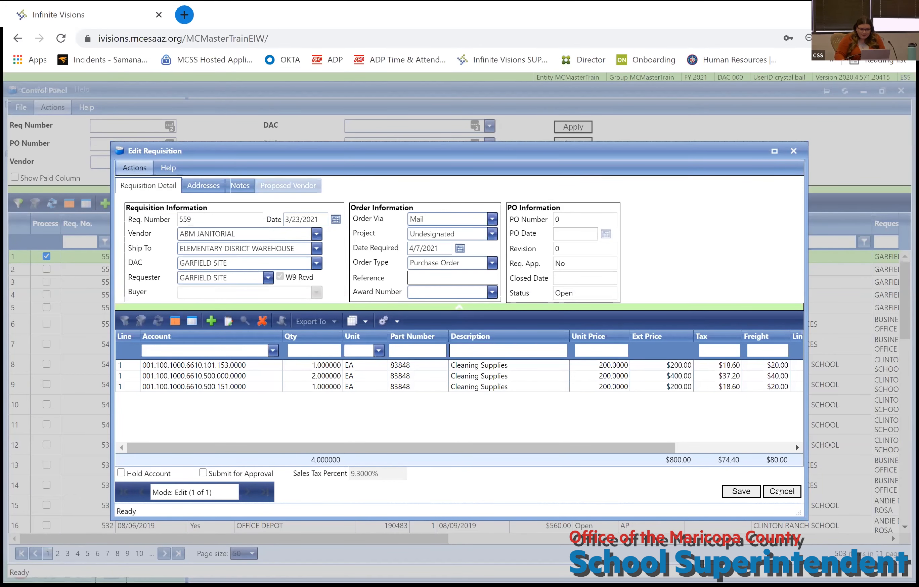
{"action": "left_click", "coordinate": [225, 474]}
{"action": "left_click", "coordinate": [740, 491]}
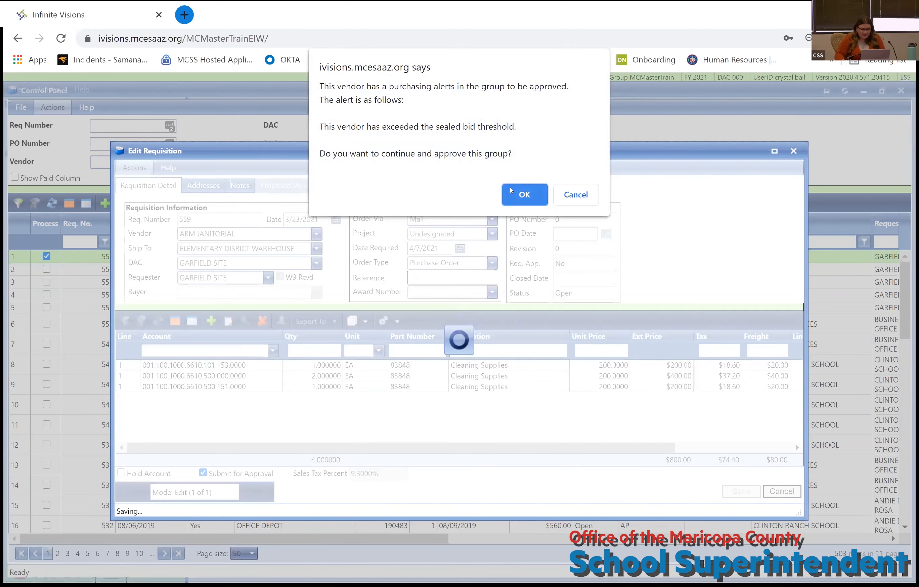
{"action": "left_click", "coordinate": [511, 191]}
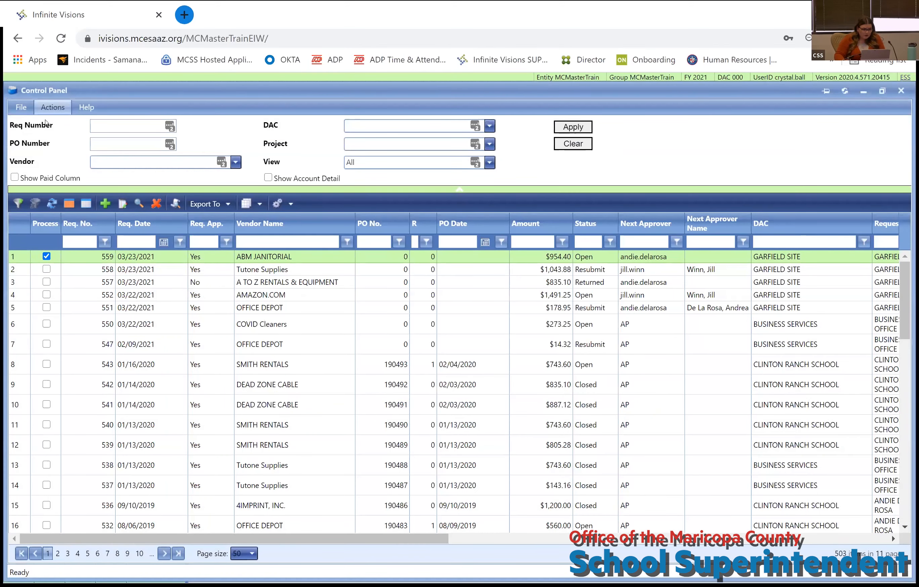
Return the ABM JANITORIAL requisition, choose Email as the notification type, and cancel out of the notification message without sending it
{"action": "left_click", "coordinate": [53, 109]}
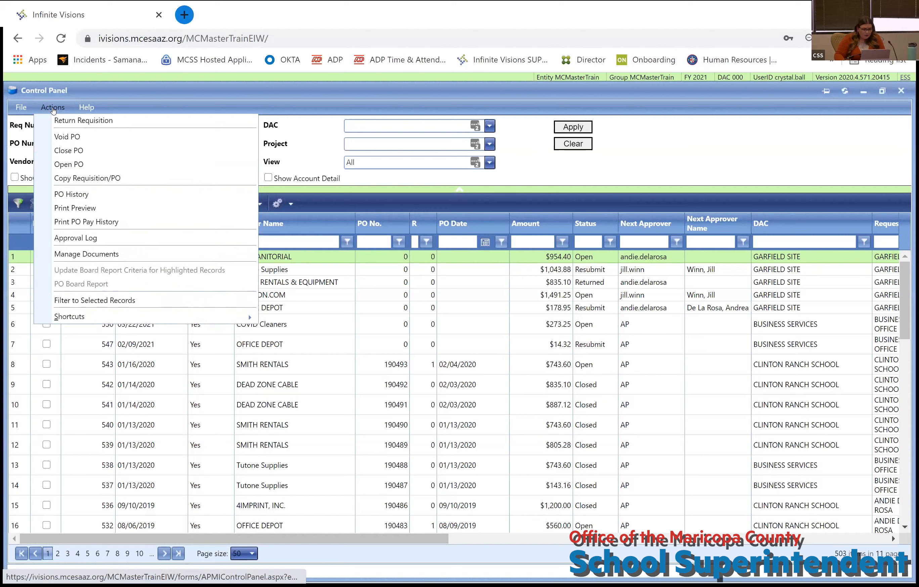
{"action": "left_click", "coordinate": [115, 125]}
{"action": "left_click", "coordinate": [521, 110]}
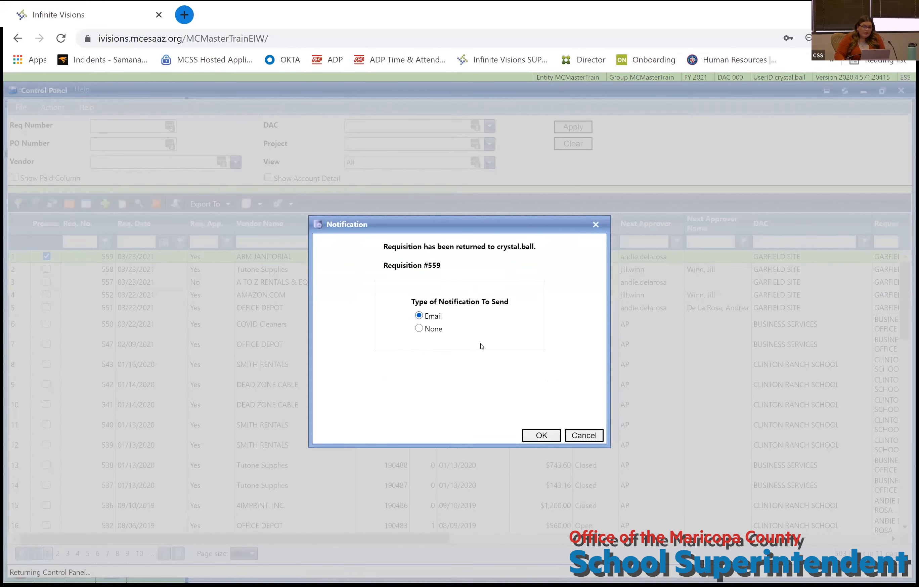
{"action": "left_click", "coordinate": [529, 435]}
{"action": "left_click", "coordinate": [416, 353]}
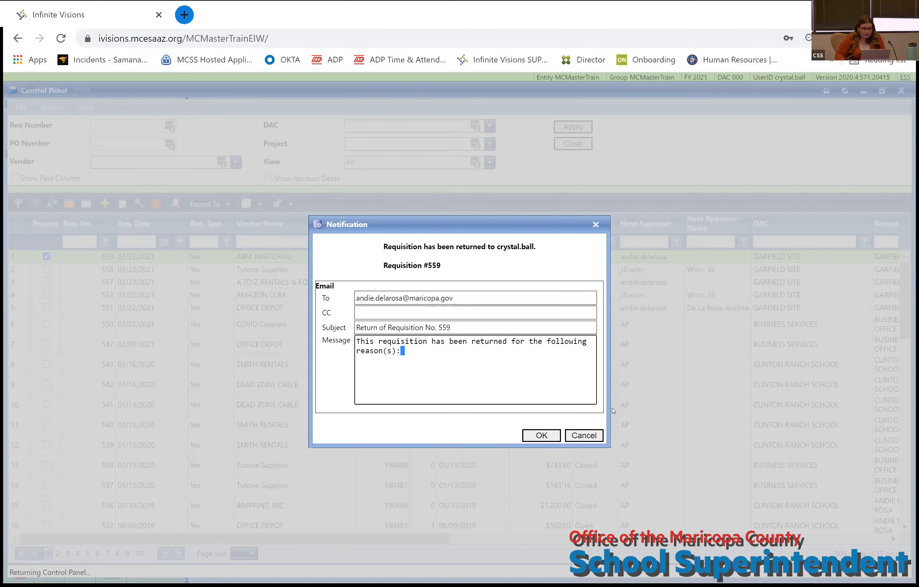
{"action": "left_click", "coordinate": [580, 435]}
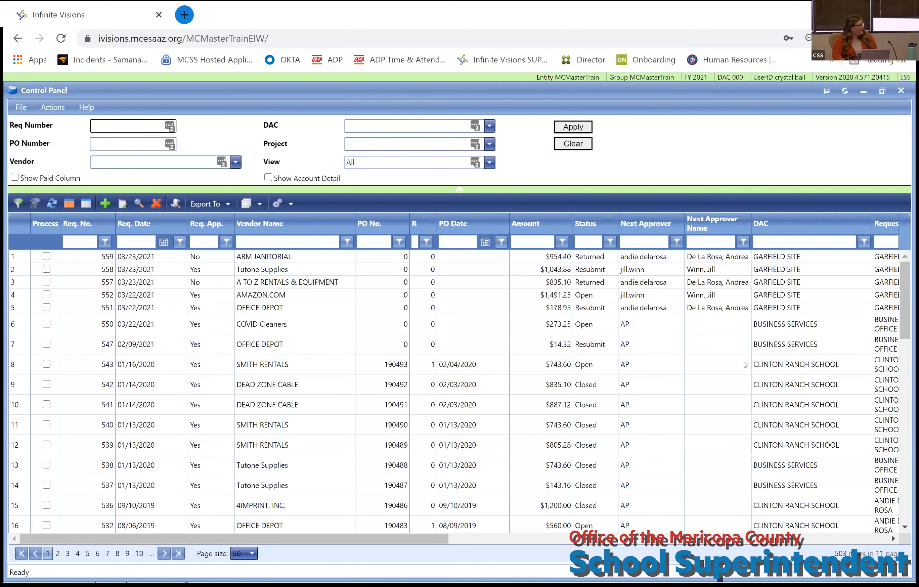
{"action": "left_click", "coordinate": [727, 157]}
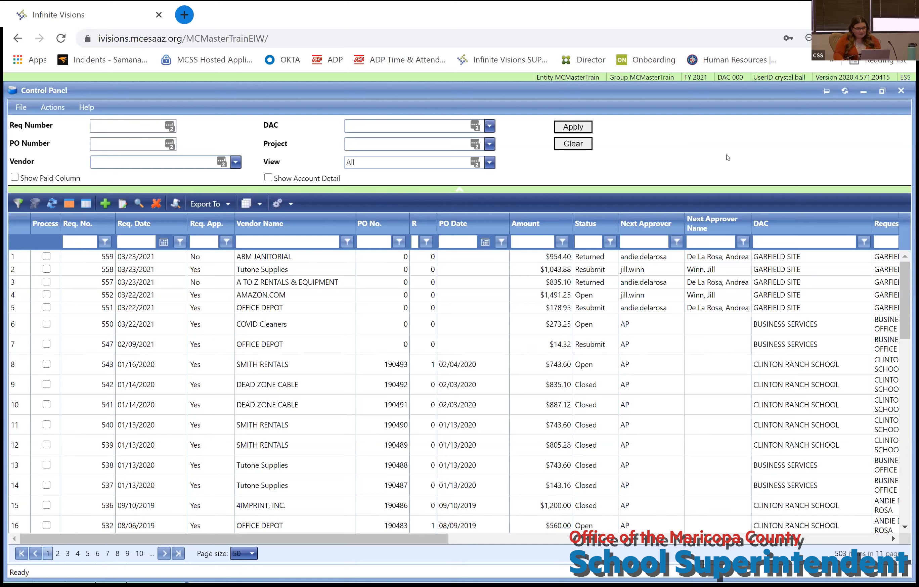
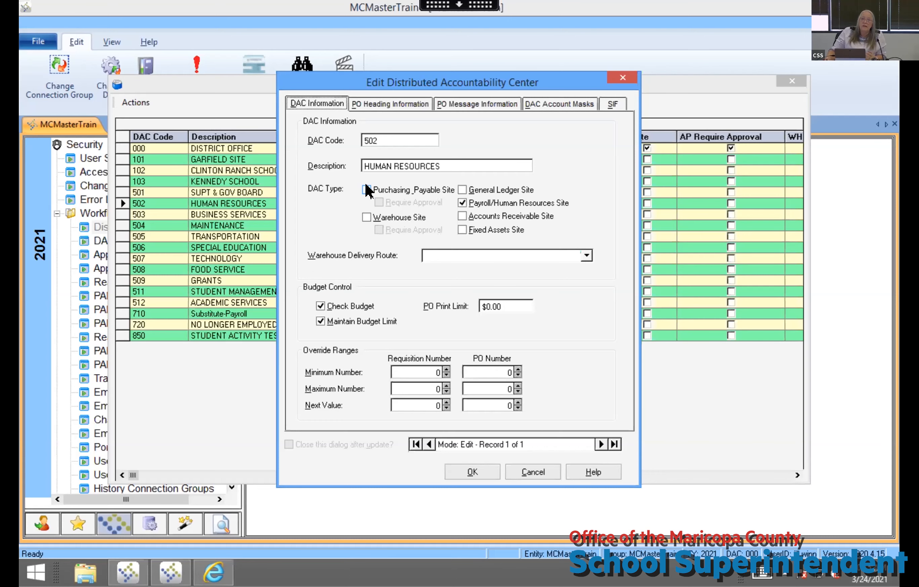
Turn the Purchasing Payable Site type on and back off for the HUMAN RESOURCES accountability center, and close its record
{"action": "left_click", "coordinate": [375, 189]}
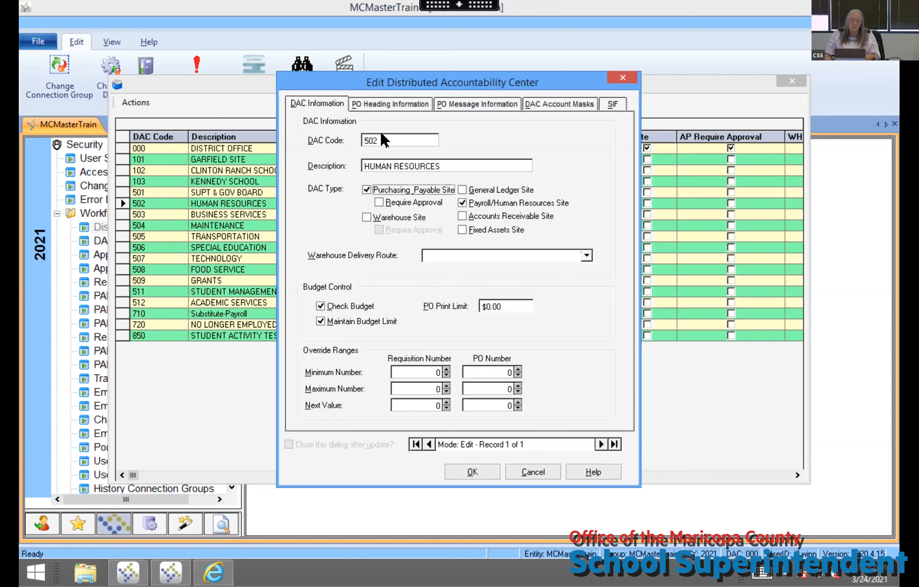
{"action": "left_click", "coordinate": [366, 189]}
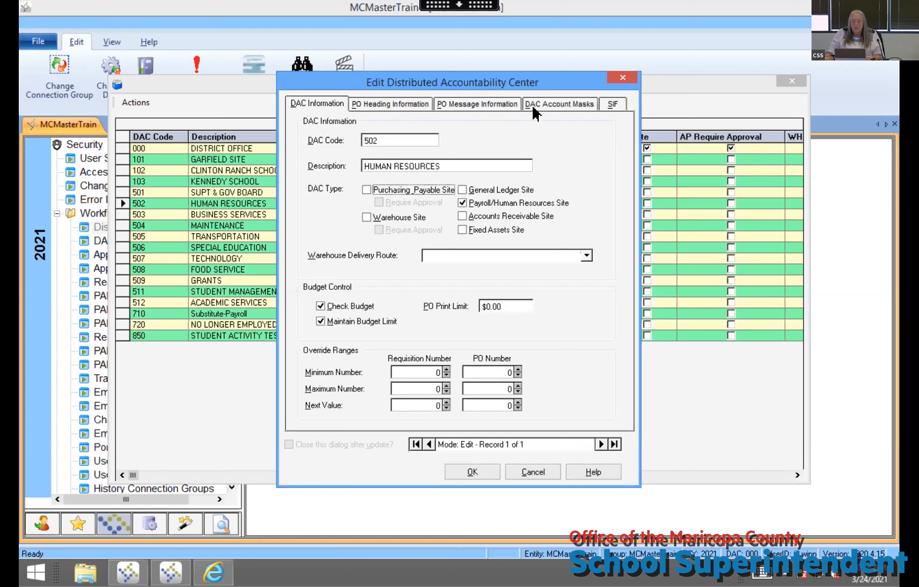
{"action": "key", "text": "Return"}
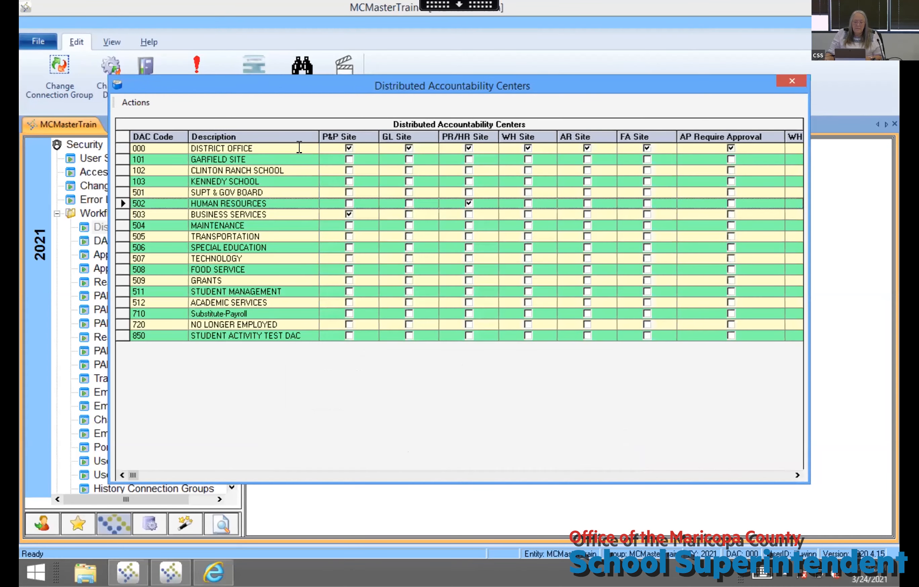
Open the DISTRICT OFFICE accountability center for editing and examine its purchasing and warehouse Require Approval options, leaving both enabled
{"action": "key", "text": "Return"}
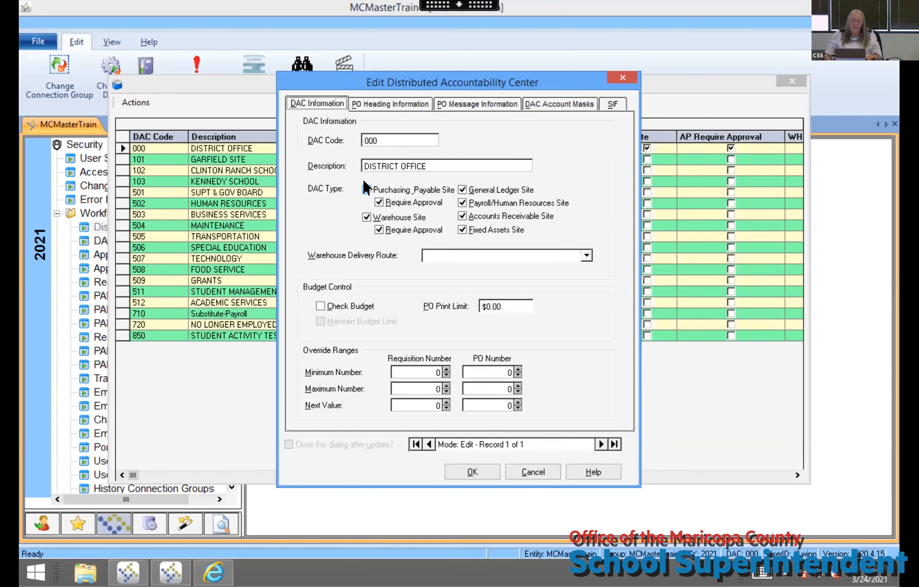
{"action": "left_click", "coordinate": [377, 202]}
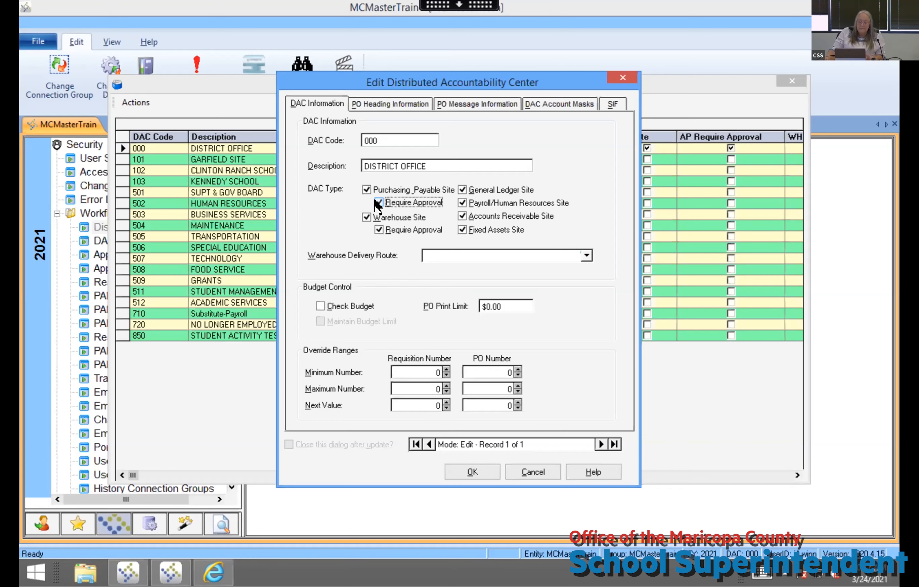
{"action": "left_click", "coordinate": [411, 201]}
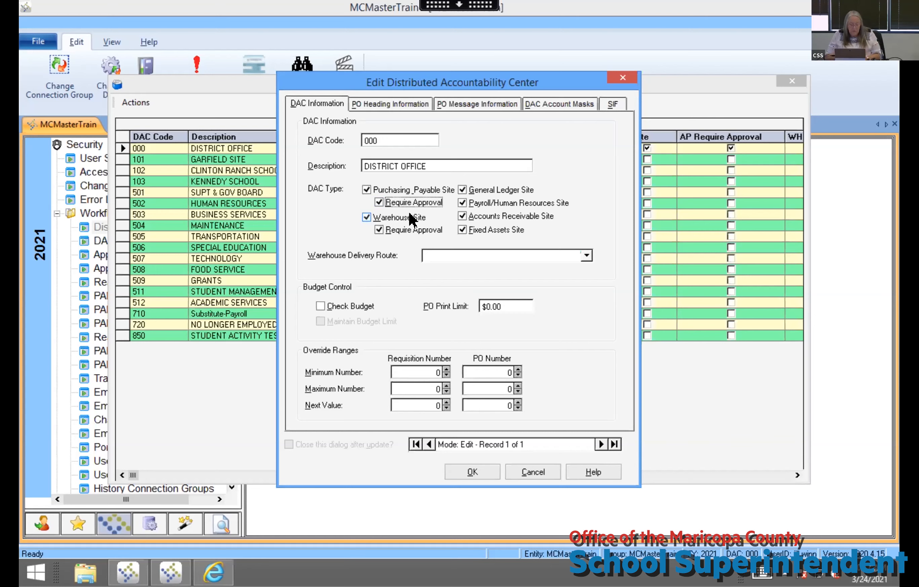
{"action": "left_click", "coordinate": [396, 230]}
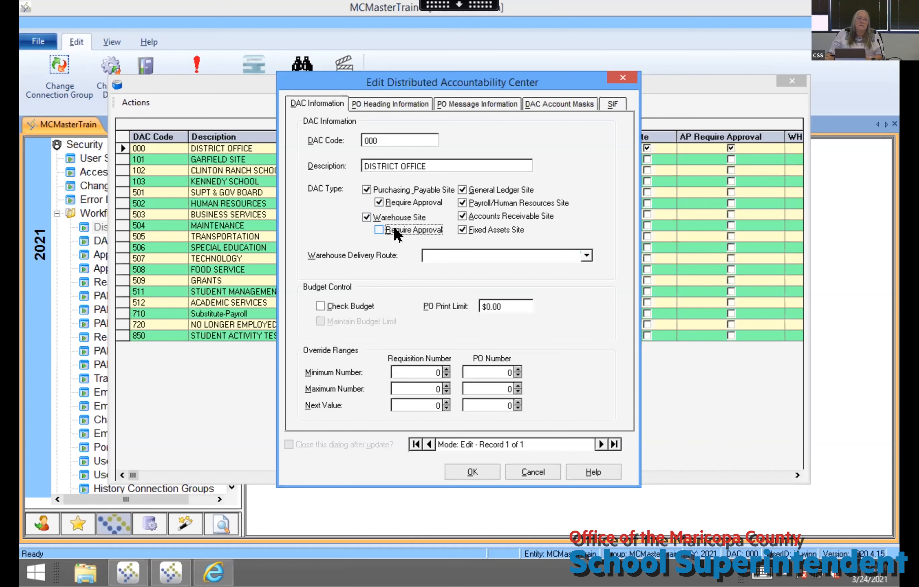
{"action": "left_click", "coordinate": [396, 230]}
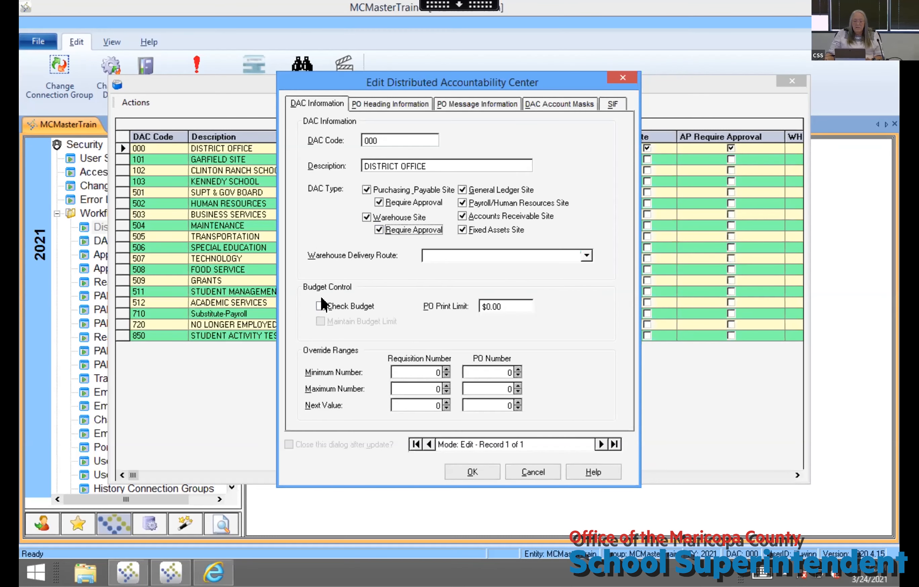
Turn on Check Budget for the DISTRICT OFFICE center, and turn Maintain Budget Limit on and back off
{"action": "left_click", "coordinate": [320, 306]}
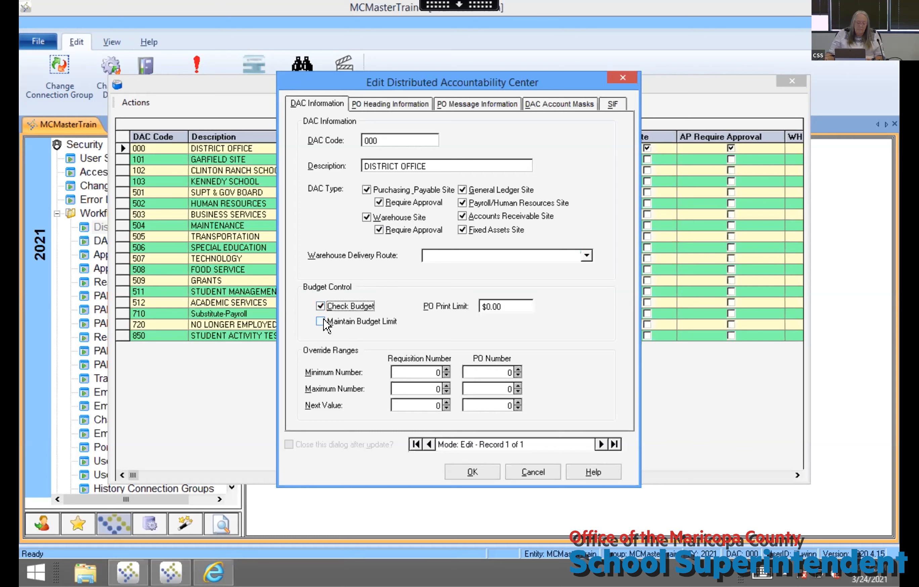
{"action": "left_click", "coordinate": [321, 321]}
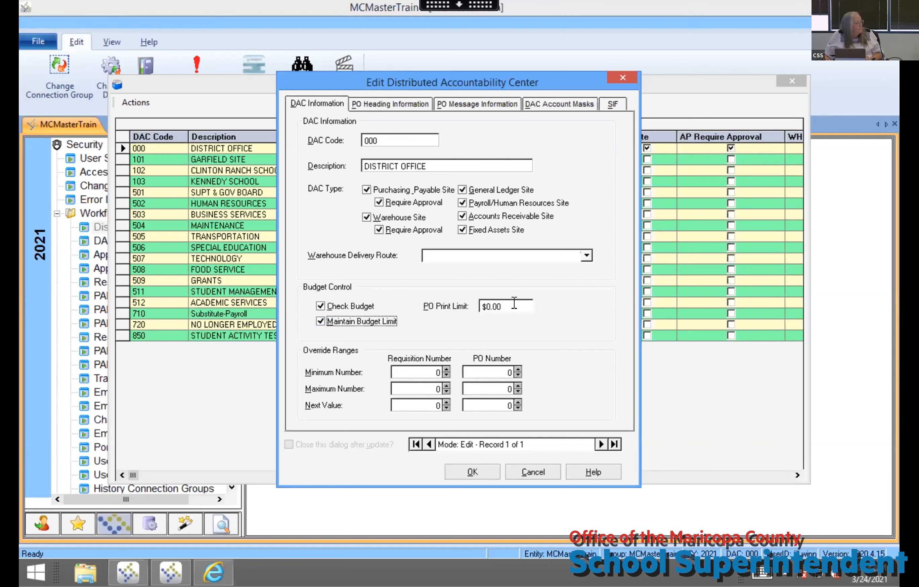
{"action": "left_click", "coordinate": [348, 322]}
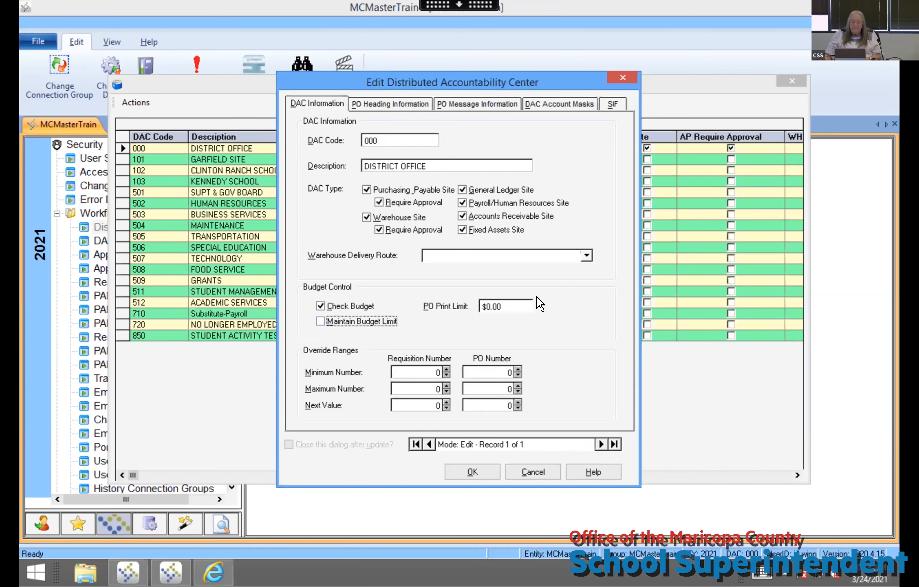
{"action": "left_click", "coordinate": [507, 304]}
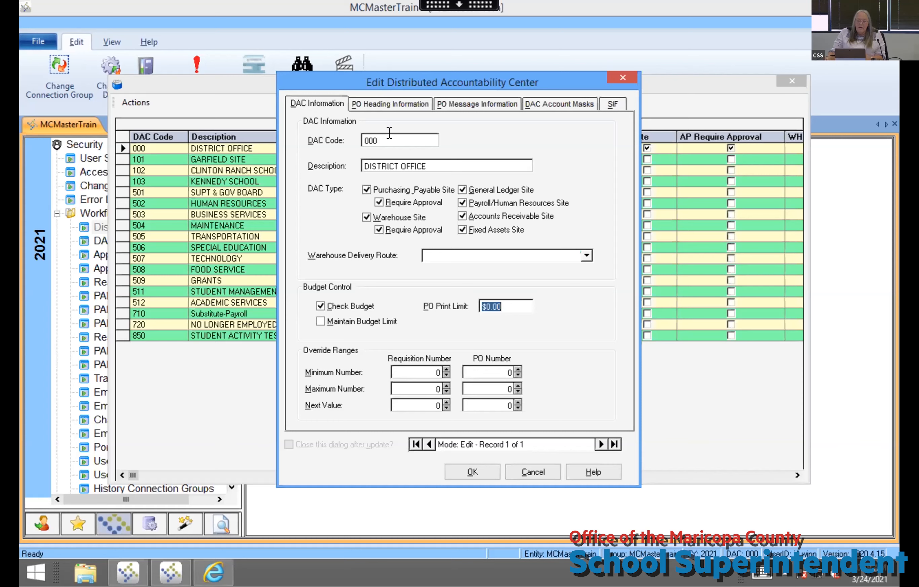
Enter 1001000 as the minimum requisition number in the override ranges, and reset it to 0
{"action": "left_click", "coordinate": [423, 369]}
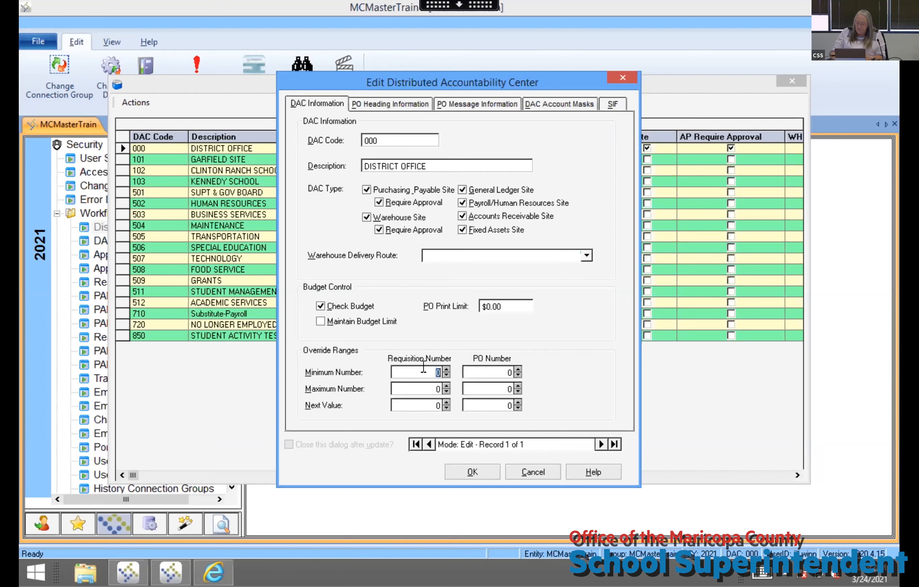
{"action": "type", "text": "100"}
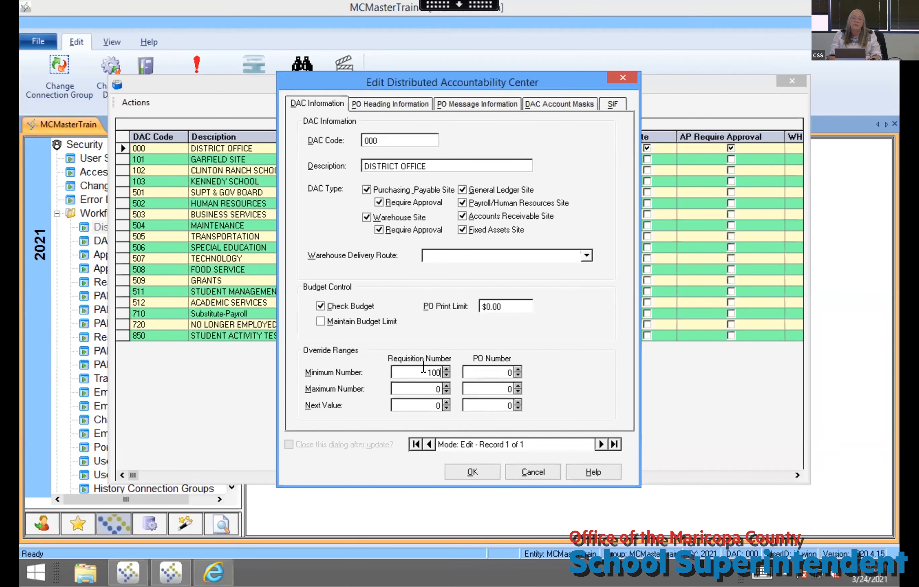
{"action": "type", "text": "1000"}
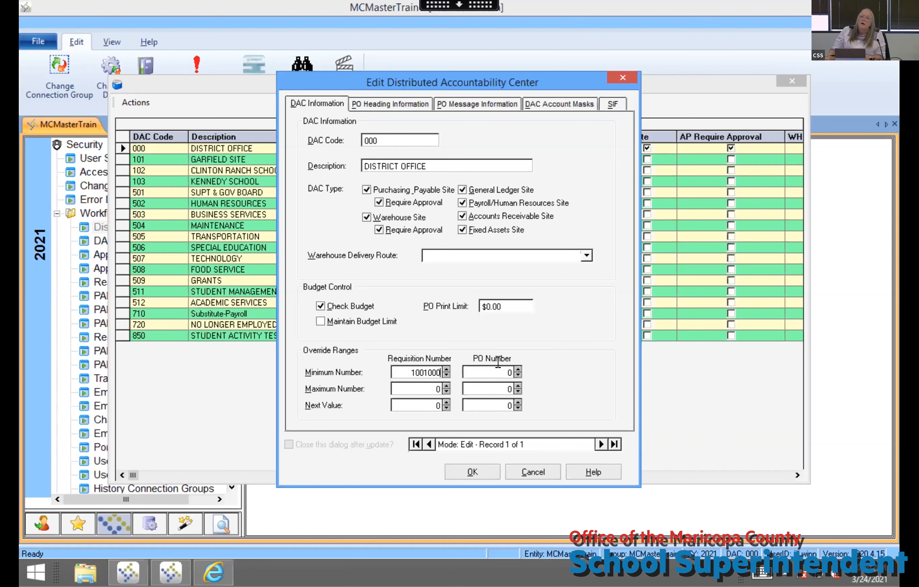
{"action": "left_click_drag", "start_coordinate": [410, 371], "coordinate": [512, 372]}
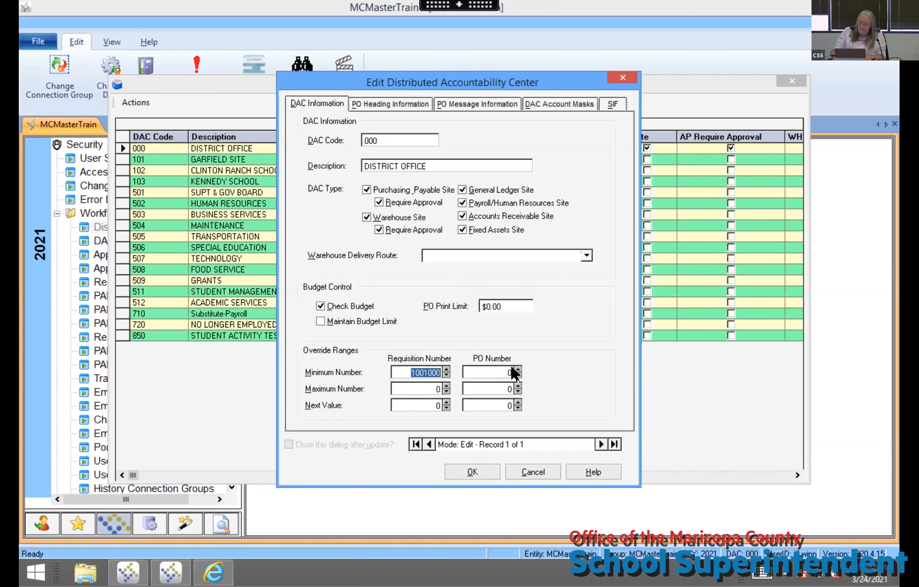
{"action": "key", "text": "BackSpace"}
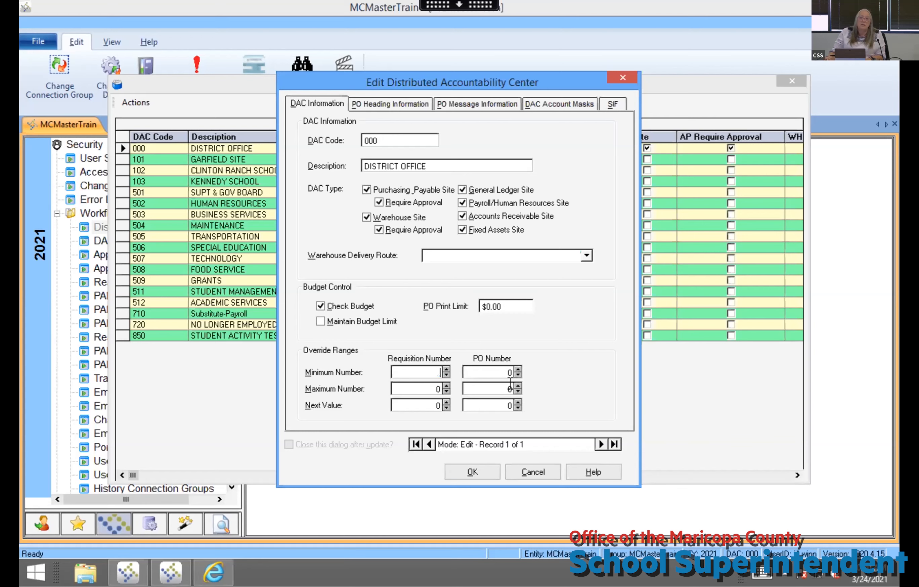
{"action": "type", "text": "0"}
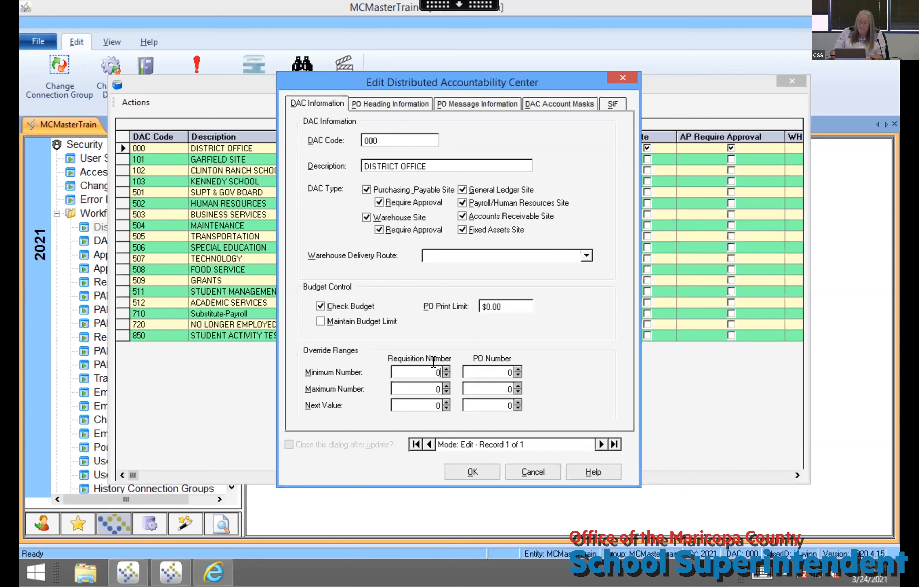
{"action": "key", "text": "Tab"}
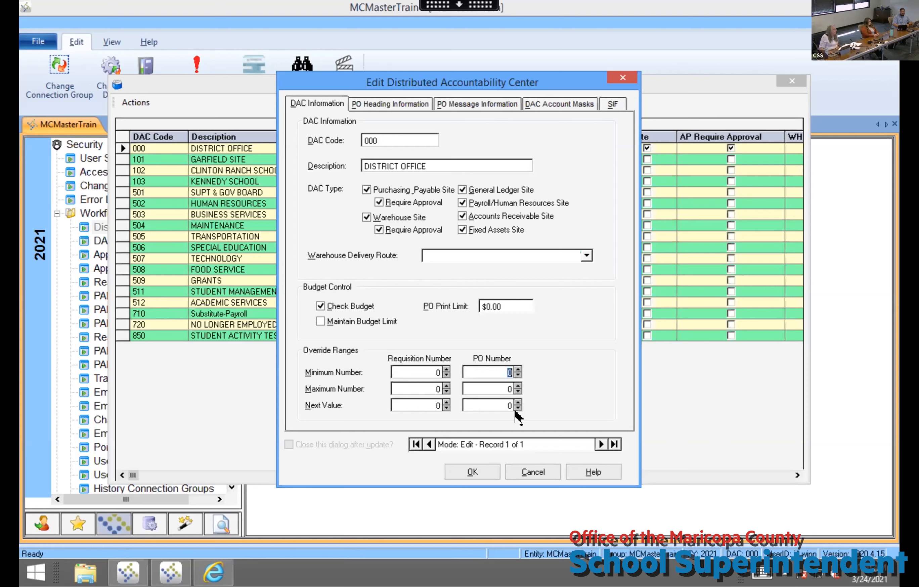
Cancel the DISTRICT OFFICE edits and close the Distributed Accountability Centers list
{"action": "left_click", "coordinate": [478, 368]}
{"action": "left_click", "coordinate": [405, 370]}
{"action": "left_click", "coordinate": [500, 370]}
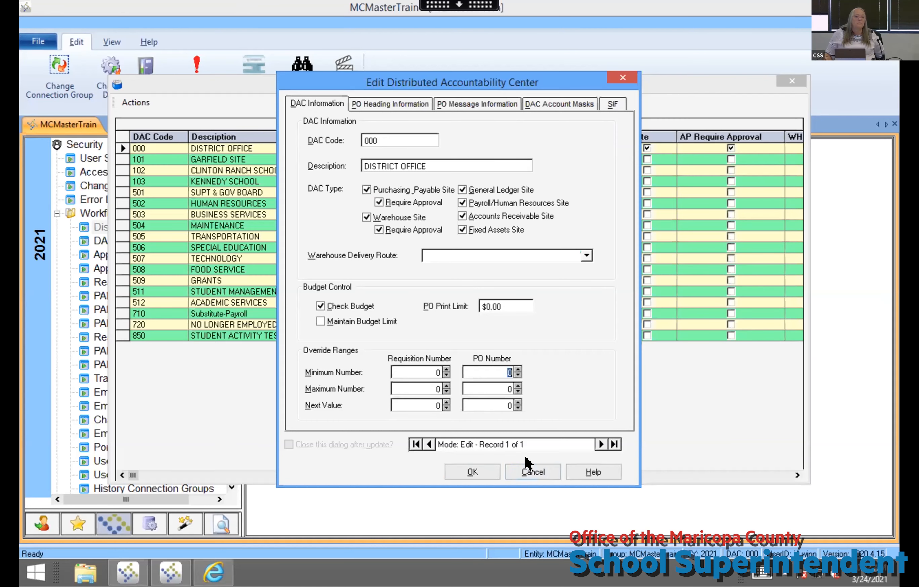
{"action": "left_click", "coordinate": [525, 473]}
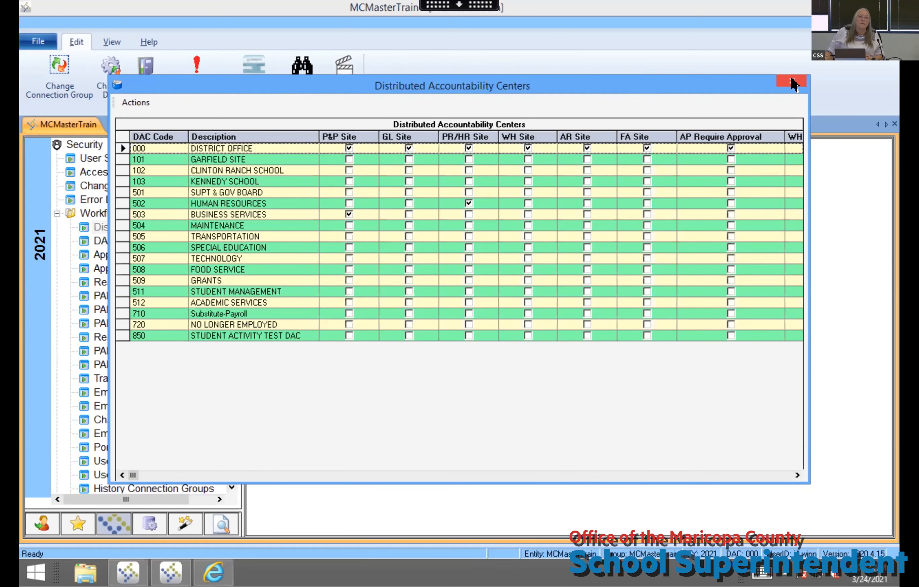
{"action": "left_click", "coordinate": [791, 82]}
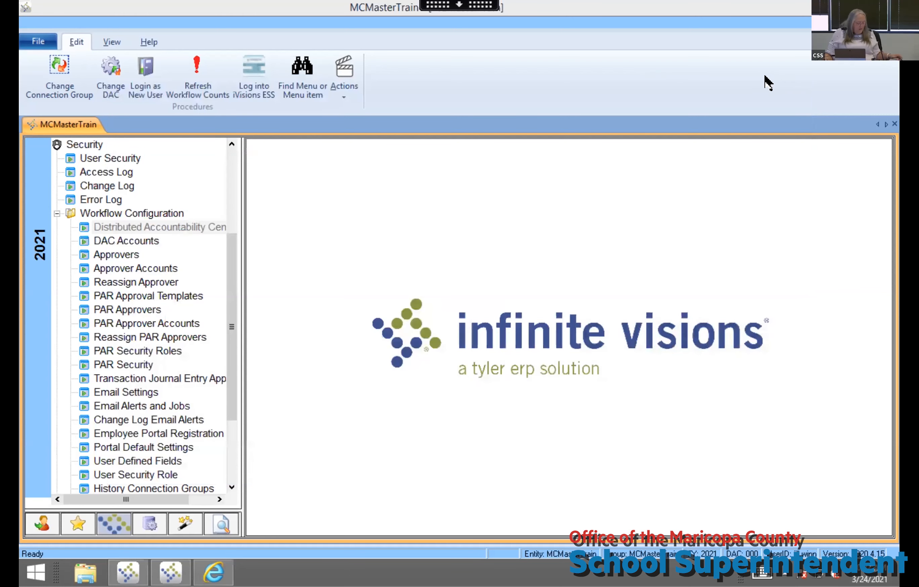
Open the User Security record of the Full Access user in DISTRICT OFFICE and turn on the limit to the user's own requisitions/invoices
{"action": "left_click", "coordinate": [118, 153]}
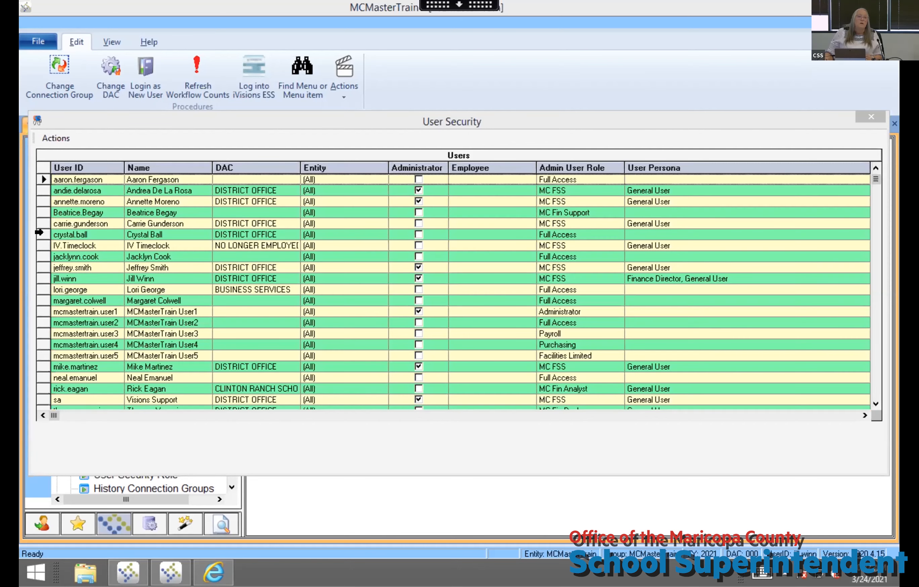
{"action": "left_click", "coordinate": [39, 233]}
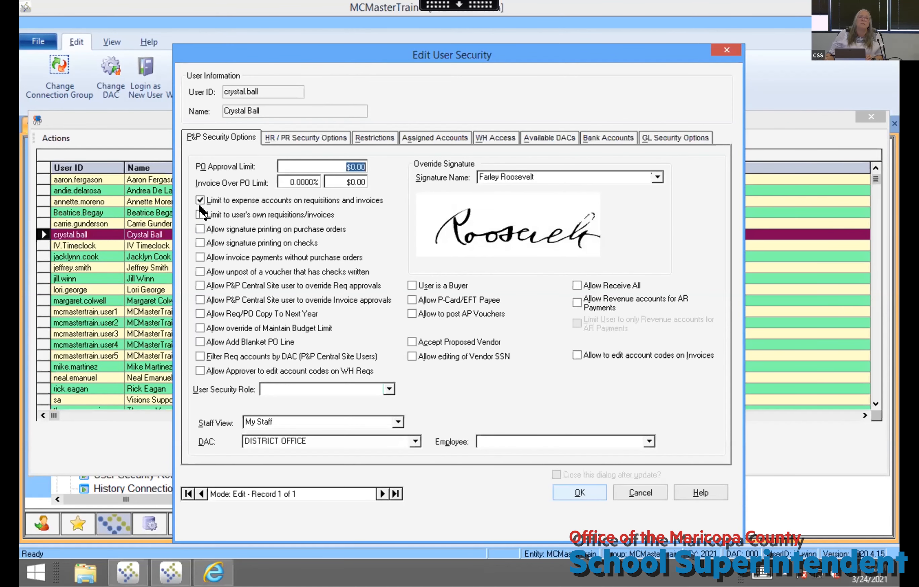
{"action": "left_click", "coordinate": [200, 214]}
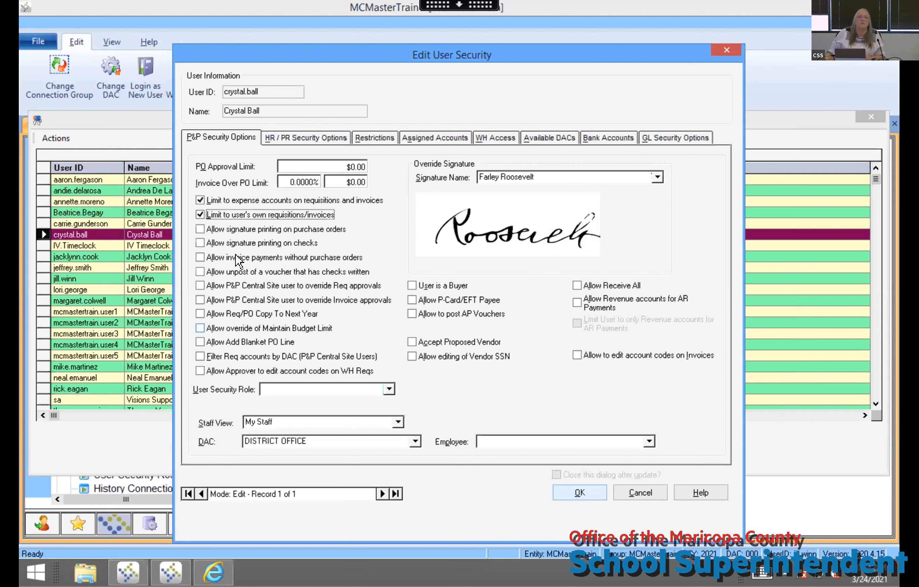
Try the Req/PO copy to next year and the P&P Central Site Req and Invoice approval override options, cancel the edits and close User Security
{"action": "left_click", "coordinate": [225, 314]}
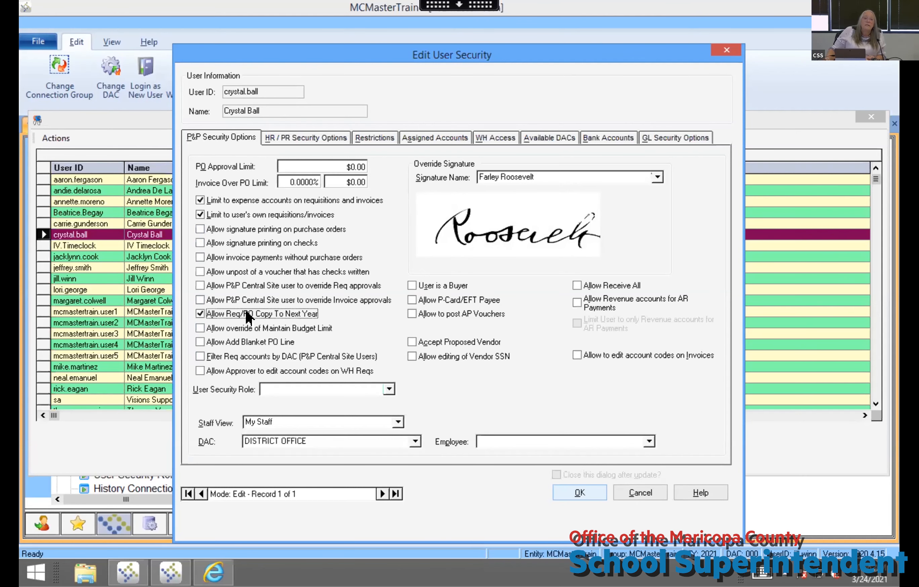
{"action": "left_click", "coordinate": [231, 300]}
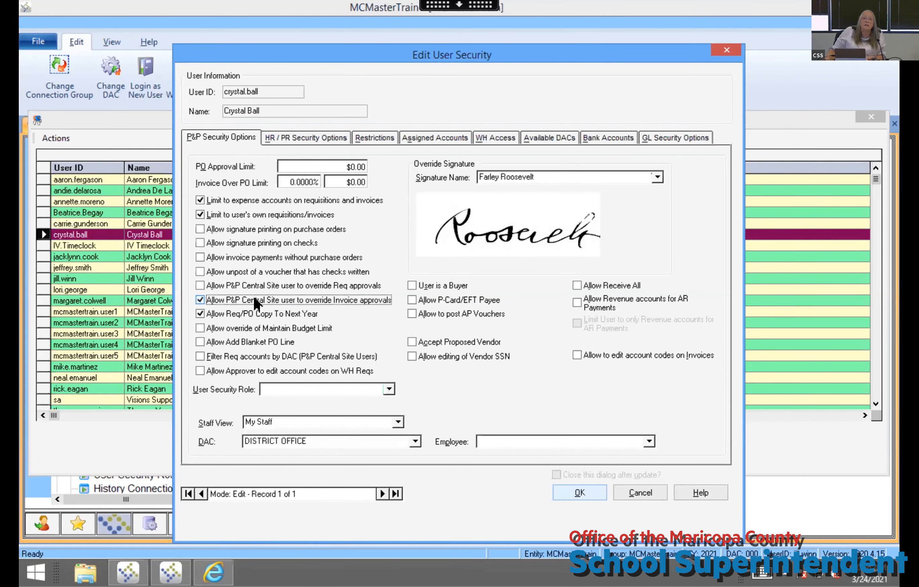
{"action": "left_click", "coordinate": [260, 314]}
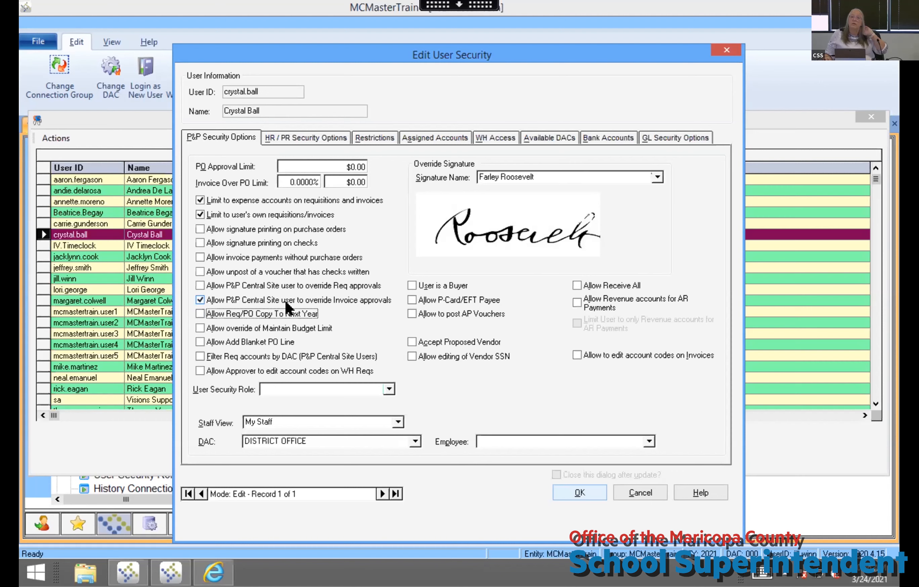
{"action": "left_click", "coordinate": [222, 282]}
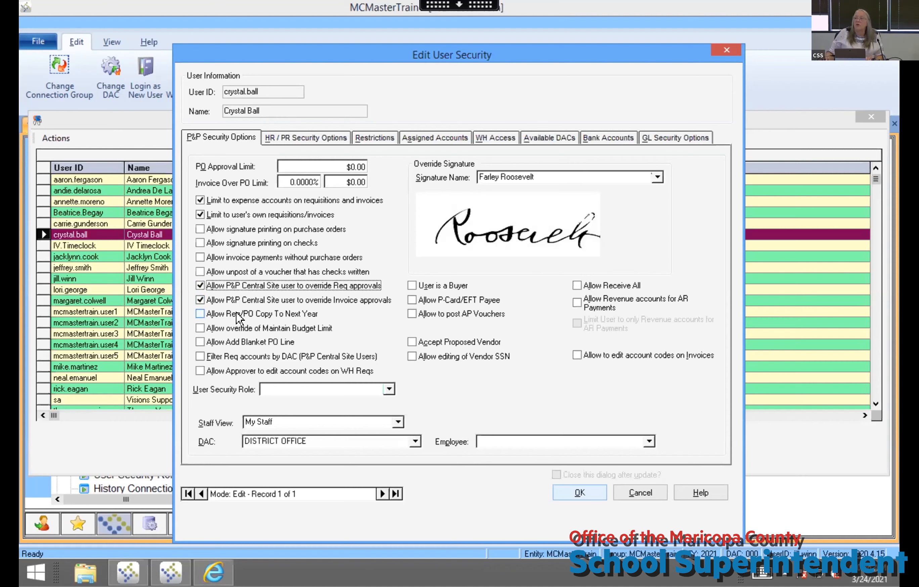
{"action": "left_click", "coordinate": [252, 281]}
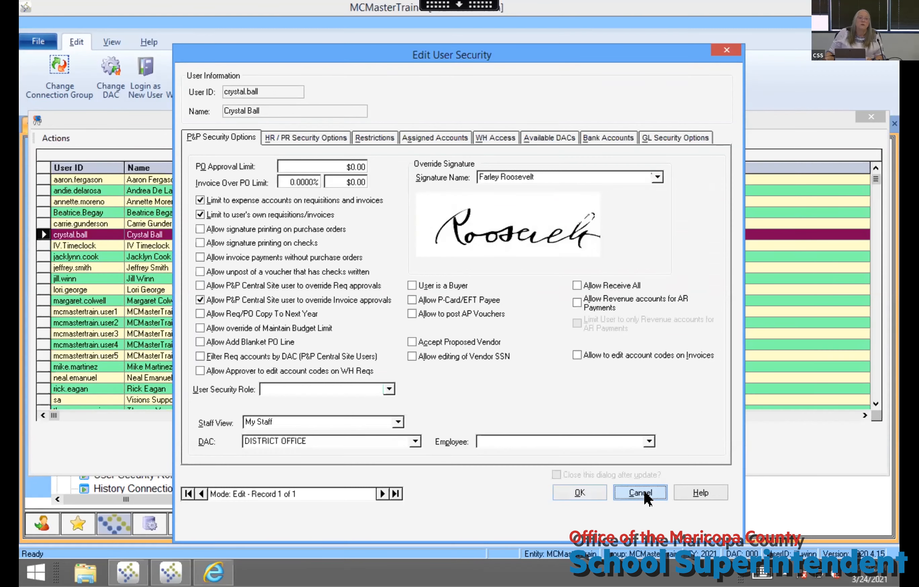
{"action": "left_click", "coordinate": [640, 493]}
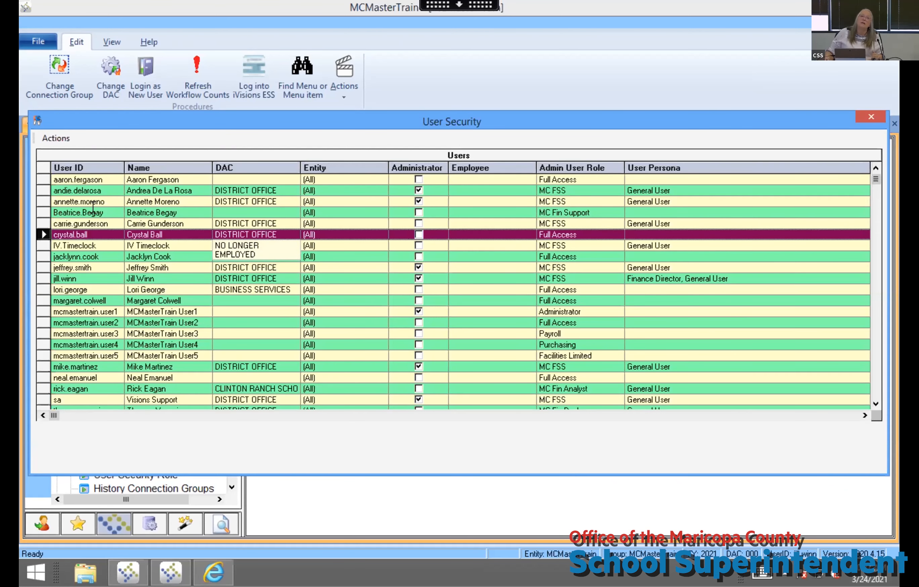
{"action": "left_click", "coordinate": [870, 120]}
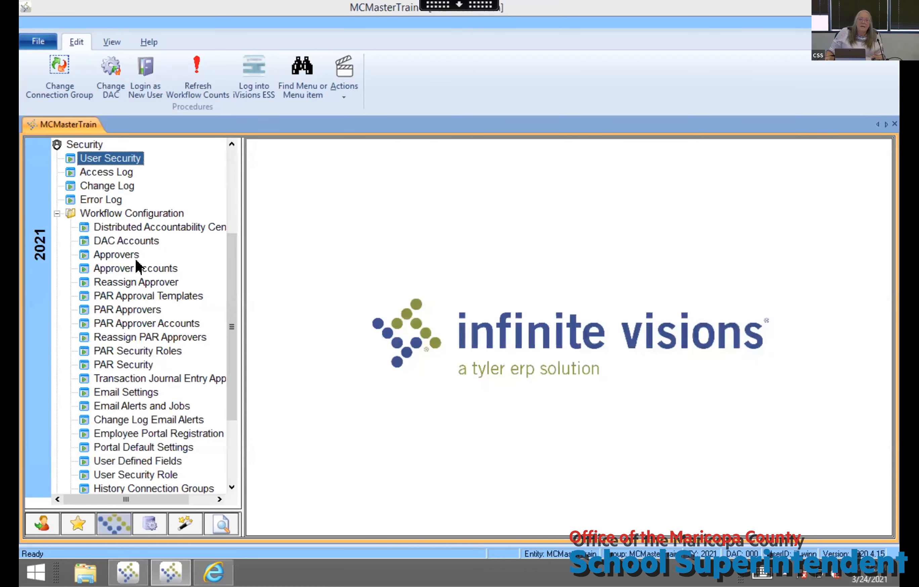
Open the Approver Accounts list and start a new entry, choosing the approver assigned to FOOD SERVICE
{"action": "left_click", "coordinate": [137, 264]}
{"action": "double_click", "coordinate": [137, 267]}
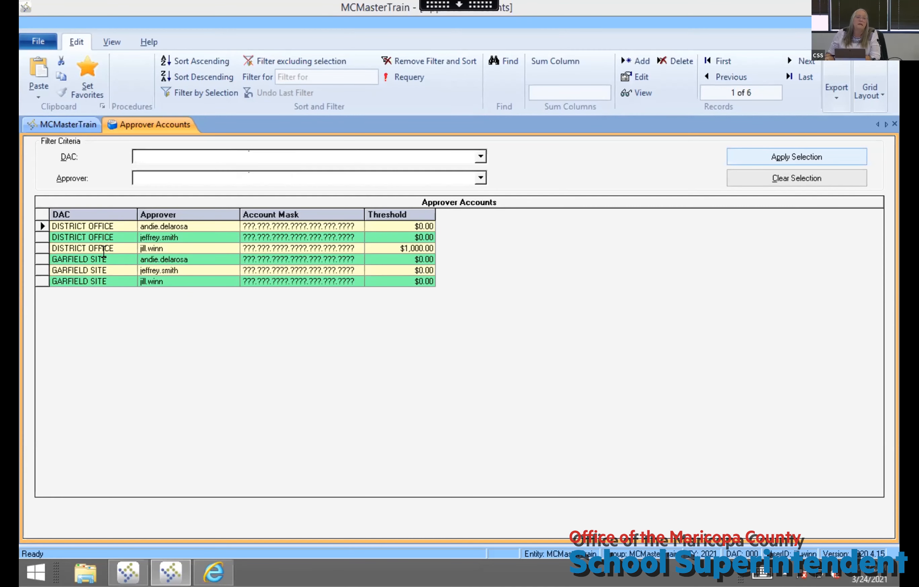
{"action": "right_click", "coordinate": [488, 263]}
{"action": "left_click", "coordinate": [512, 285]}
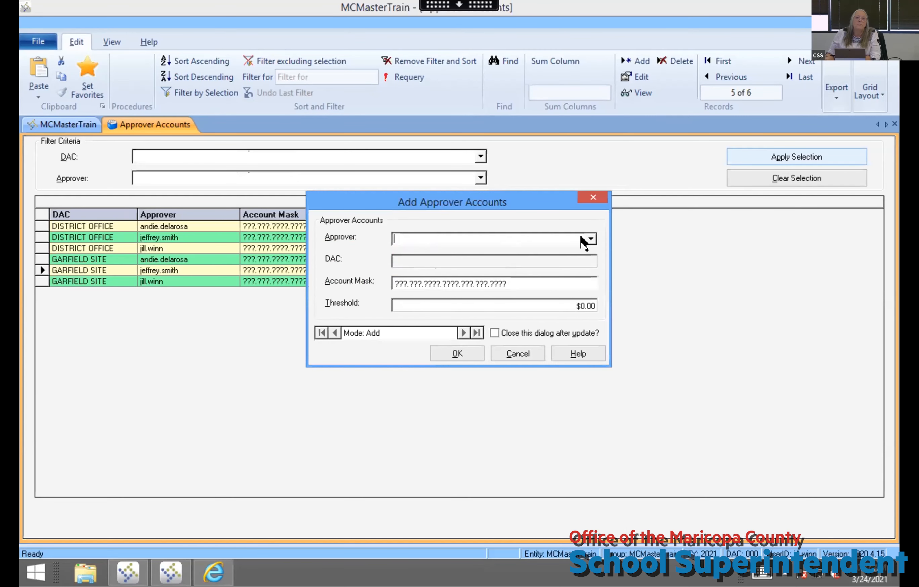
{"action": "left_click", "coordinate": [590, 239]}
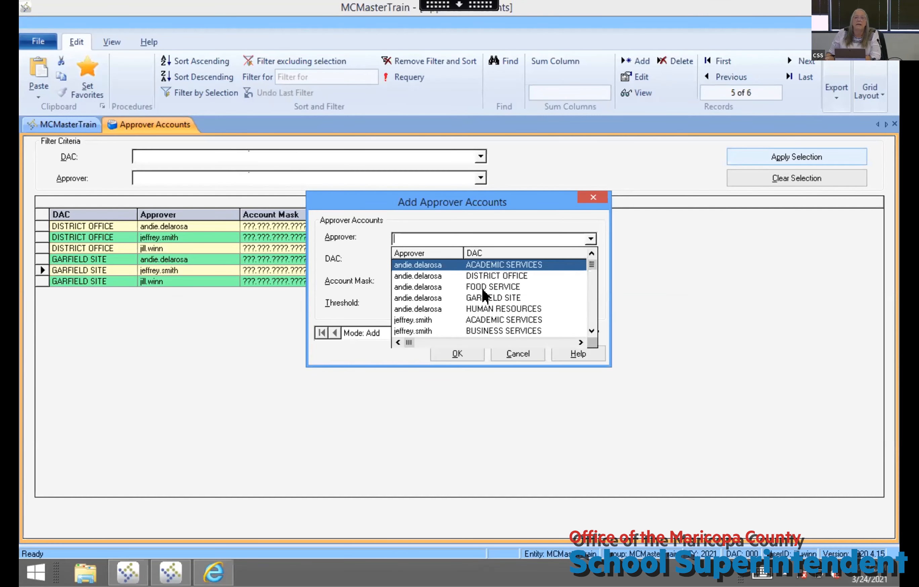
{"action": "left_click", "coordinate": [423, 284]}
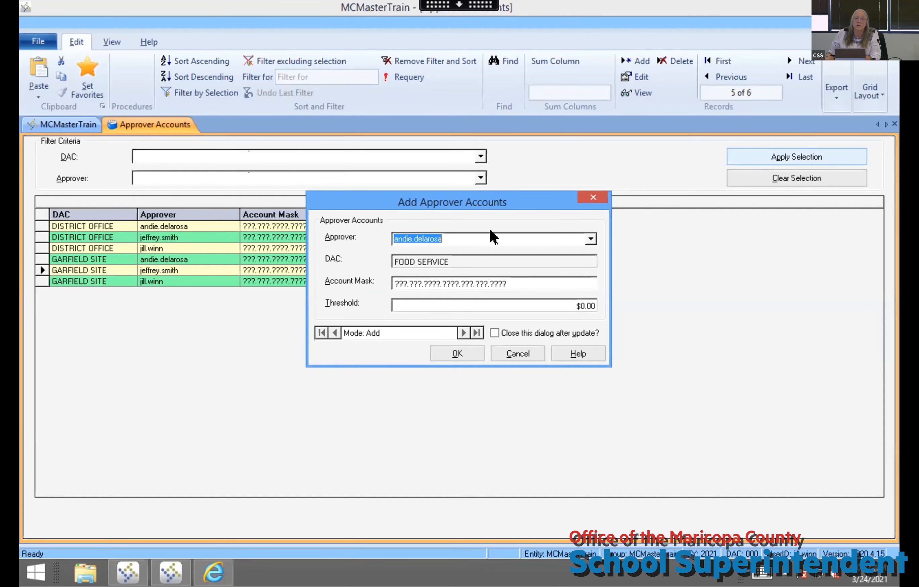
{"action": "left_click", "coordinate": [591, 238]}
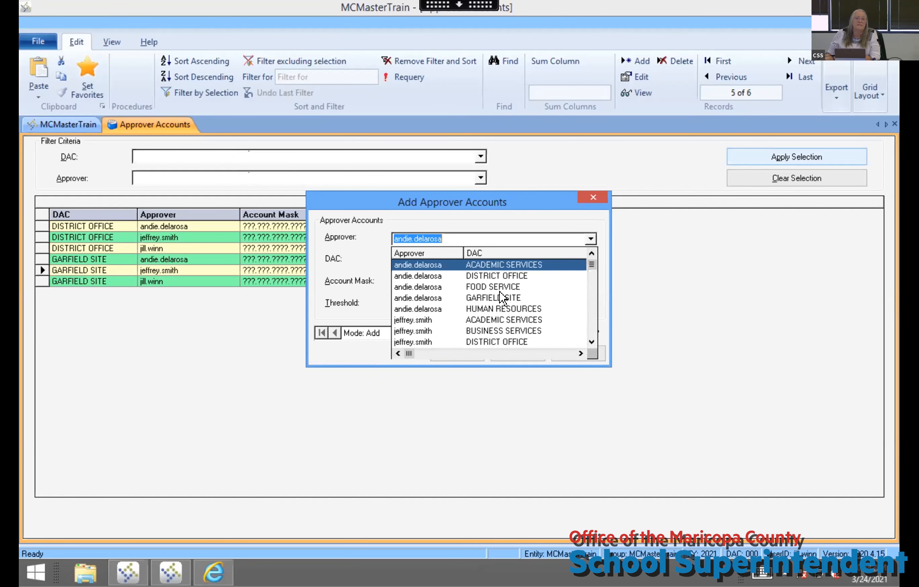
{"action": "left_click", "coordinate": [489, 287]}
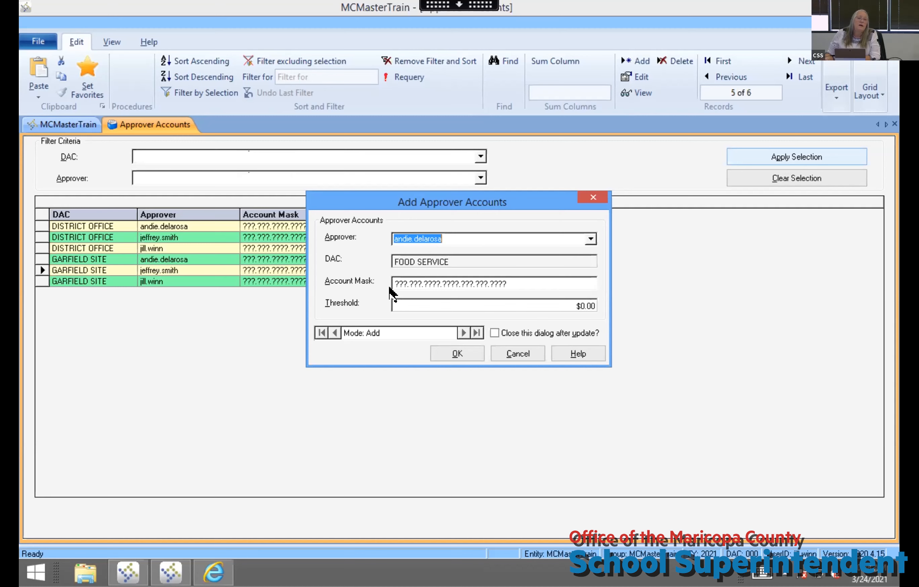
Set the account mask to 510.???.????.????.???.???.????, make the dialog close after update, and save the new approver account
{"action": "left_click", "coordinate": [405, 283]}
{"action": "double_click", "coordinate": [402, 283]}
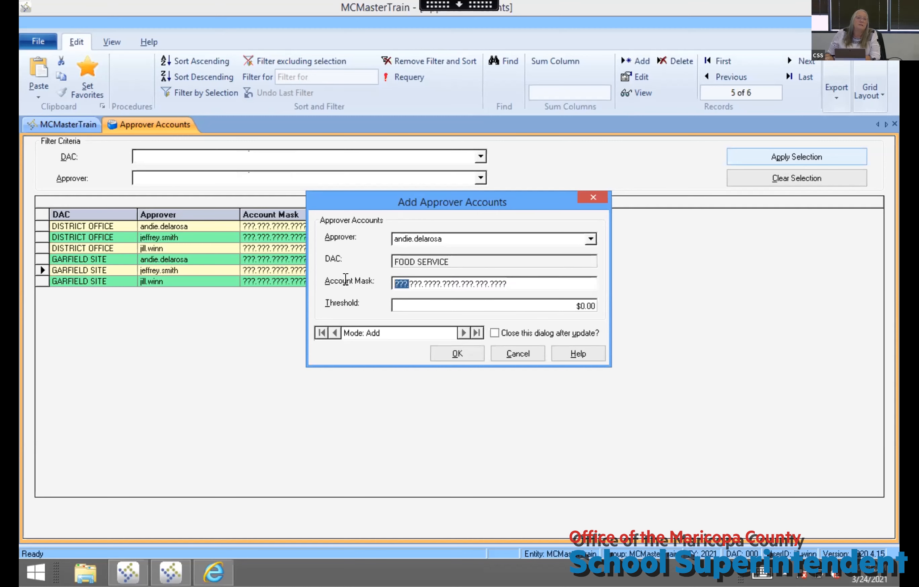
{"action": "type", "text": "510."}
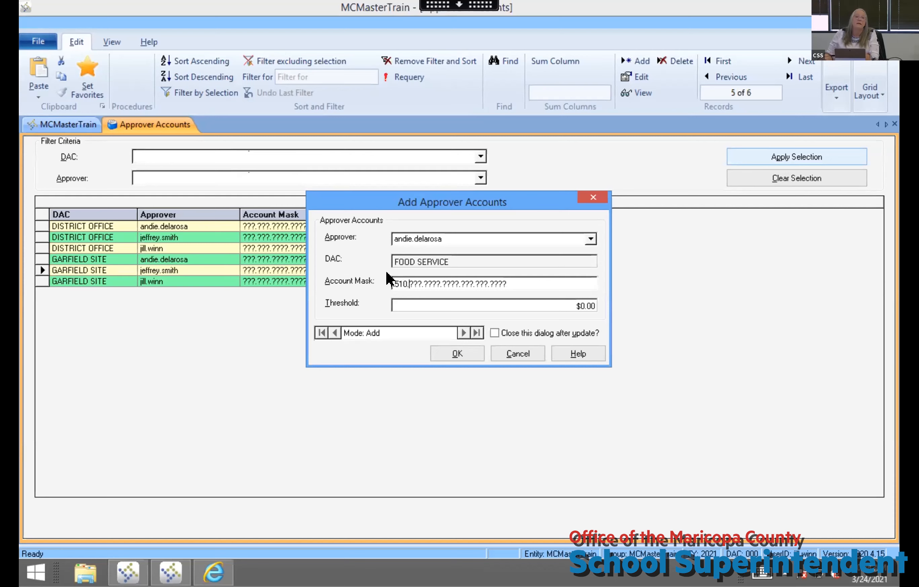
{"action": "left_click", "coordinate": [494, 333]}
{"action": "left_click", "coordinate": [472, 353]}
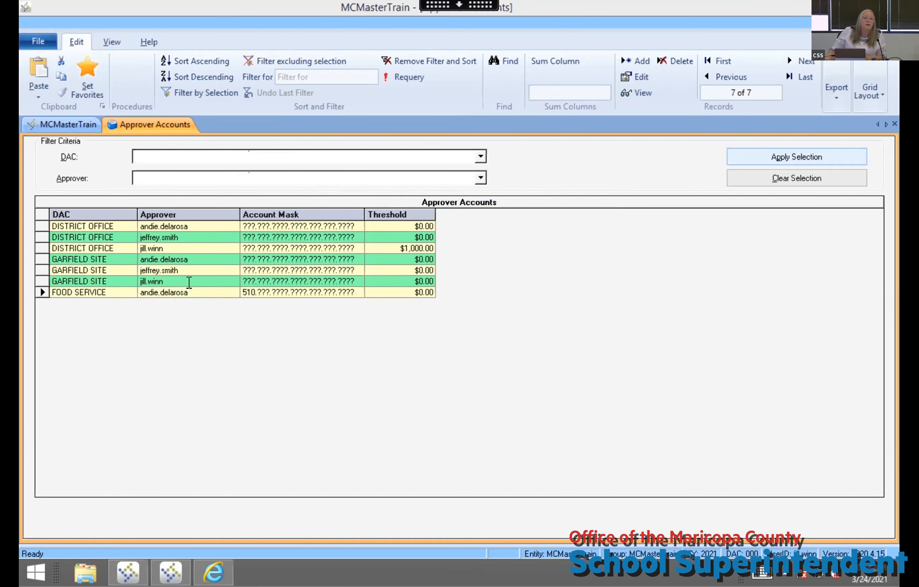
Review the account masks and thresholds in the Approver Accounts list, including the DISTRICT OFFICE entry with the $1,000 threshold, without changing anything
{"action": "left_click", "coordinate": [249, 289]}
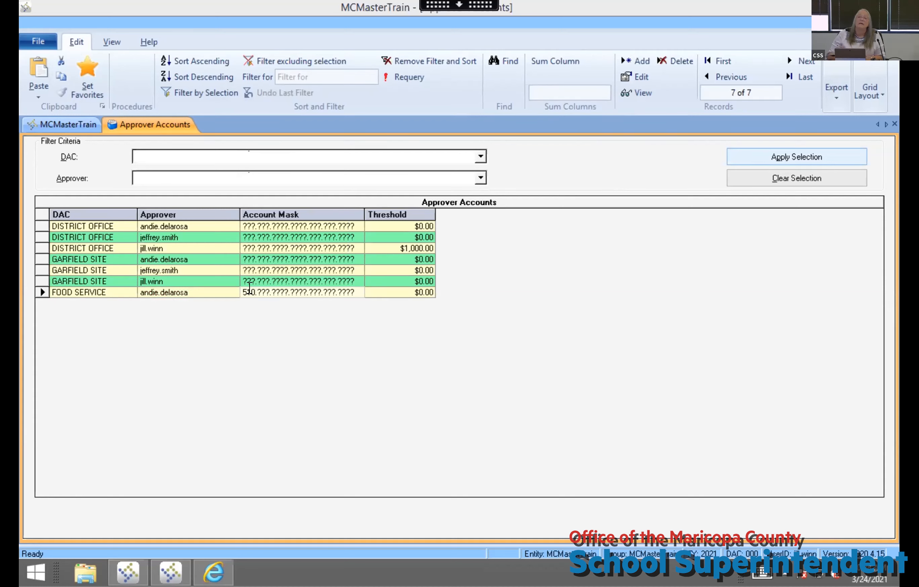
{"action": "double_click", "coordinate": [232, 247]}
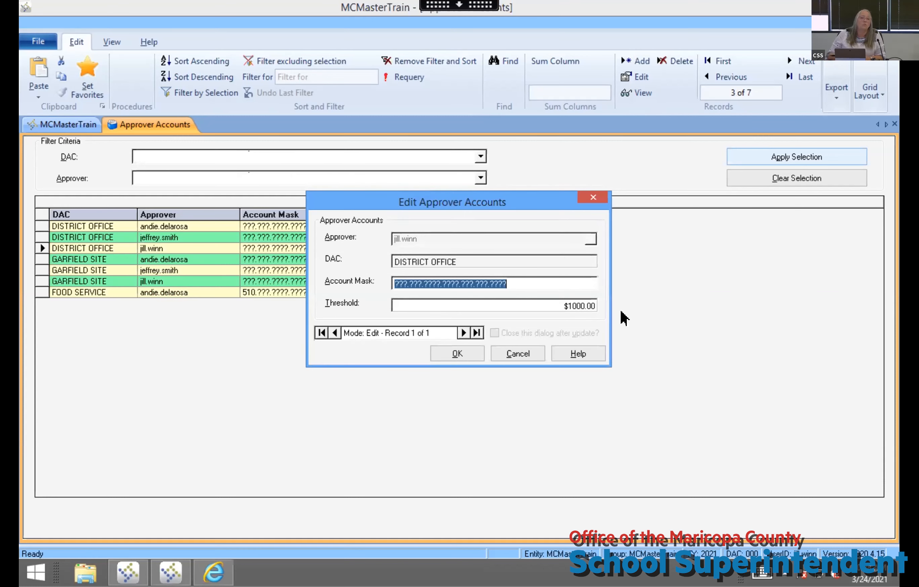
{"action": "left_click", "coordinate": [502, 353]}
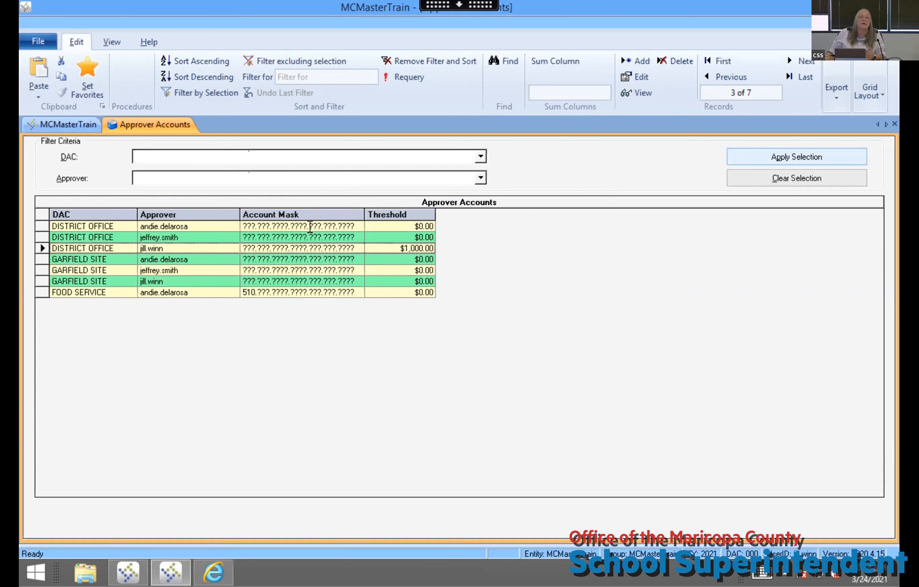
{"action": "left_click", "coordinate": [45, 248]}
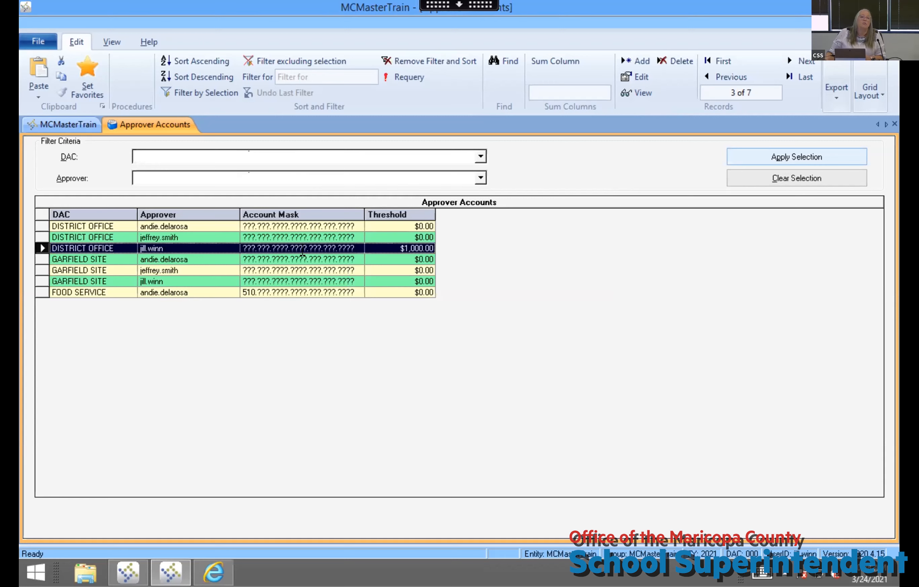
{"action": "left_click", "coordinate": [380, 243]}
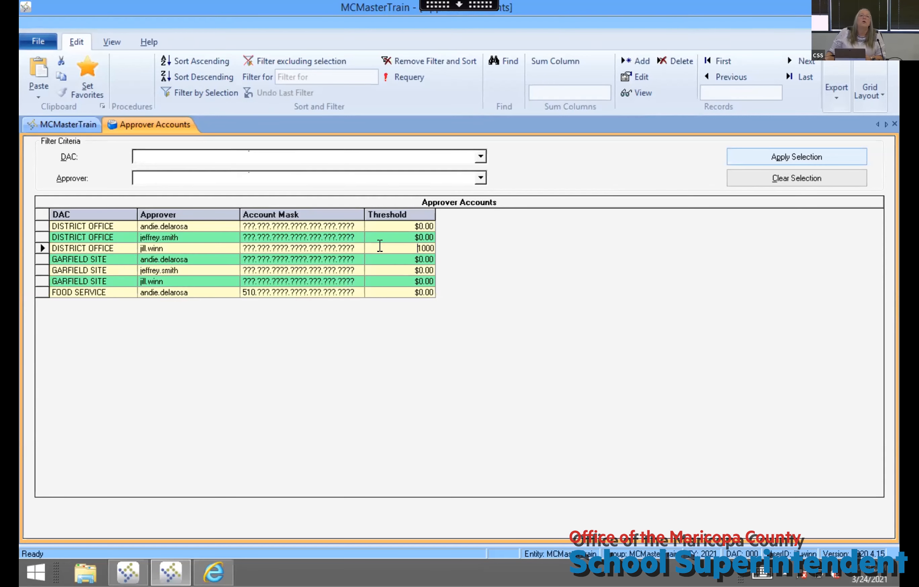
{"action": "left_click", "coordinate": [392, 267]}
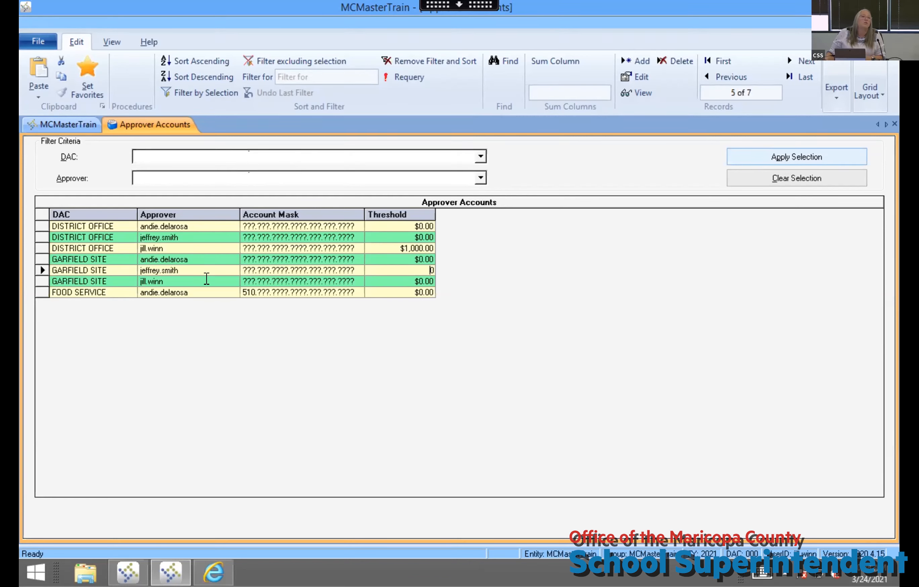
{"action": "left_click", "coordinate": [394, 245]}
{"action": "left_click", "coordinate": [609, 287]}
{"action": "left_click", "coordinate": [419, 281]}
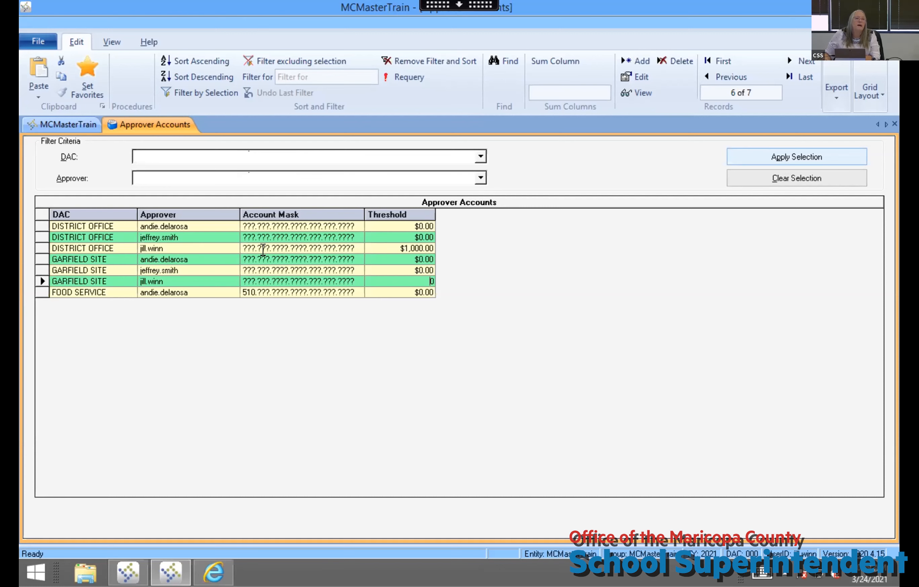
Set the threshold of the FOOD SERVICE approver account to $10,000, save it and close the Approver Accounts list
{"action": "left_click", "coordinate": [250, 246]}
{"action": "double_click", "coordinate": [265, 289]}
{"action": "key", "text": "Tab"}
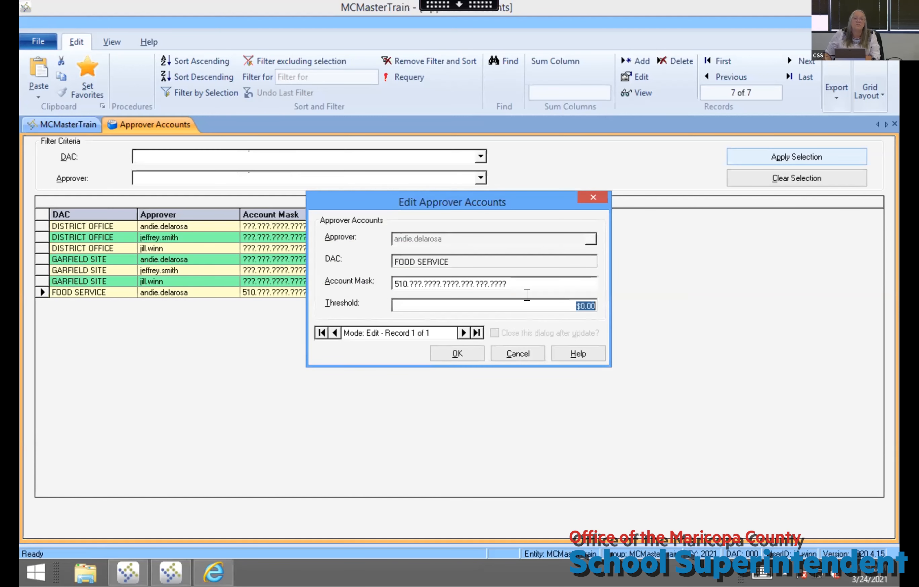
{"action": "type", "text": "10000"}
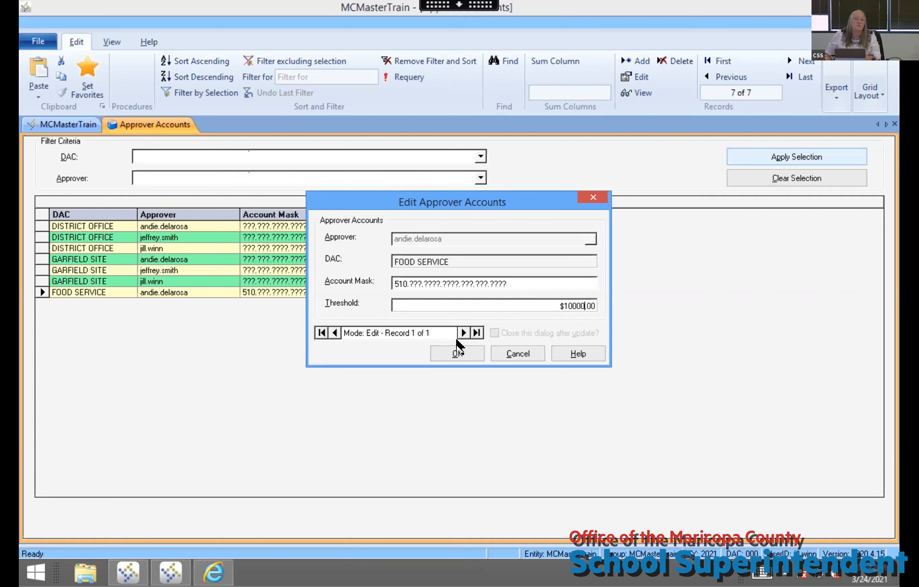
{"action": "left_click", "coordinate": [430, 353]}
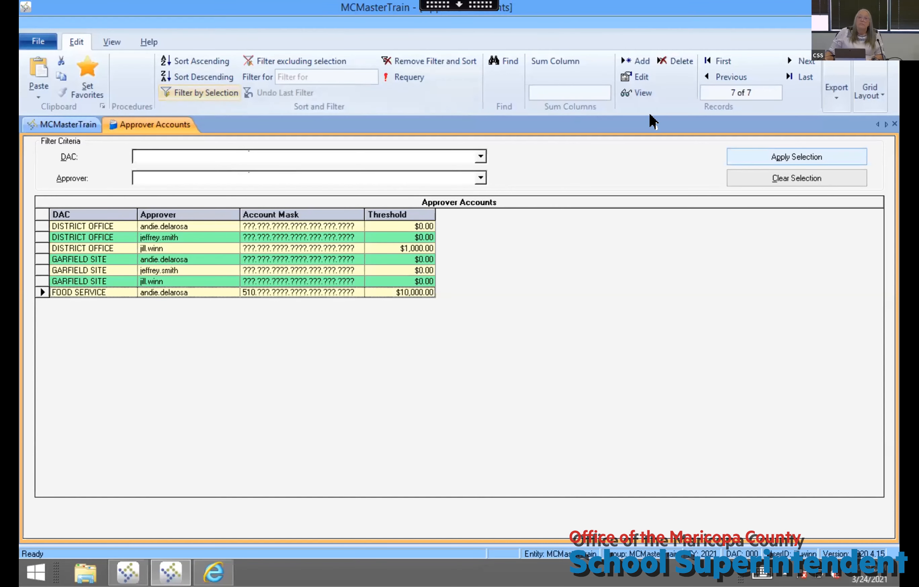
{"action": "left_click", "coordinate": [894, 126]}
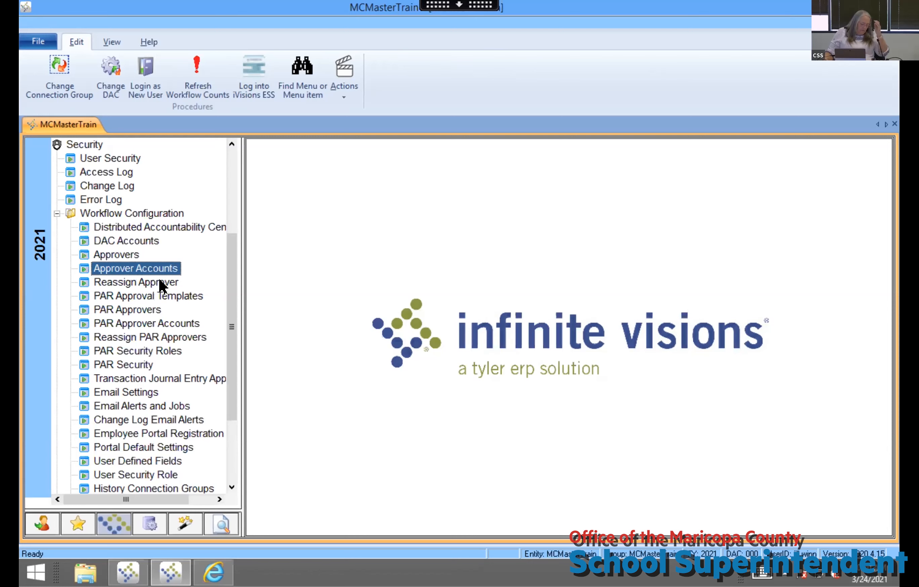
Look at the Reassign Approver options, close them without changes and reopen the Approver Accounts list
{"action": "left_click", "coordinate": [159, 280]}
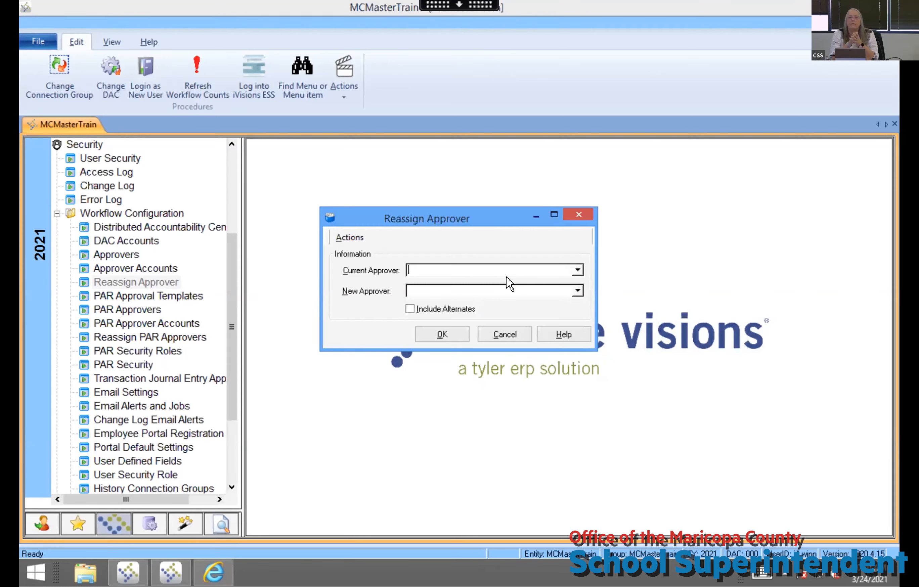
{"action": "left_click", "coordinate": [576, 216]}
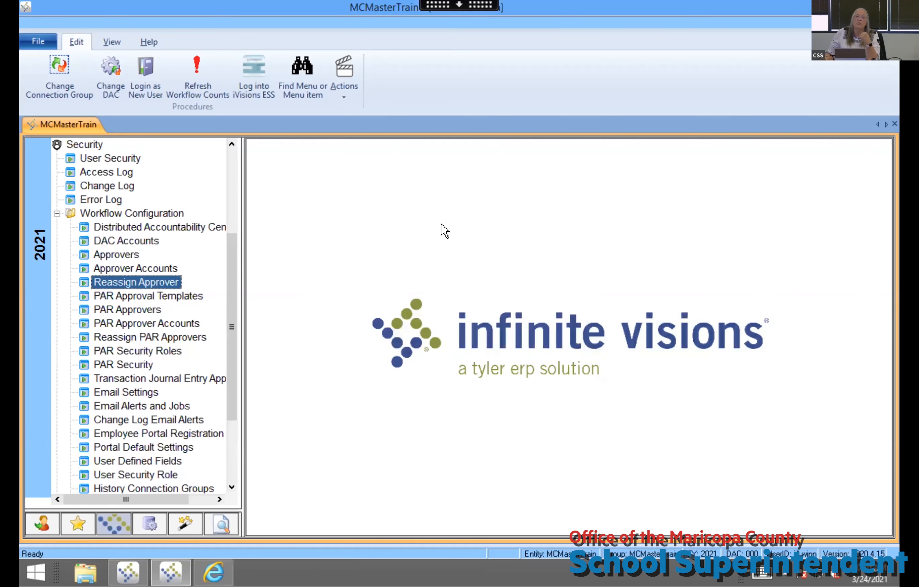
{"action": "double_click", "coordinate": [123, 269]}
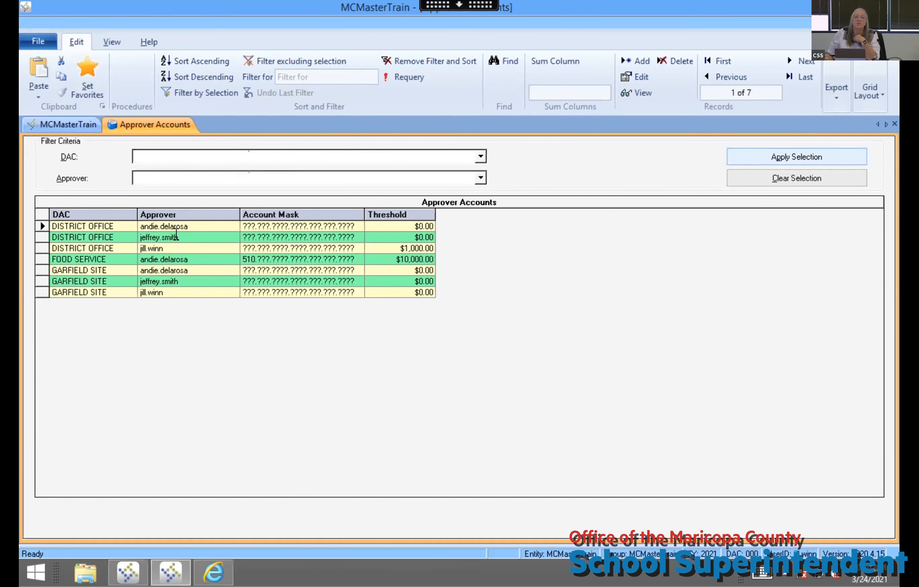
Open the Approvers list, check its available actions and view the alternates on the ACADEMIC SERVICES sequence 10 record, then close without changes
{"action": "left_click", "coordinate": [69, 123]}
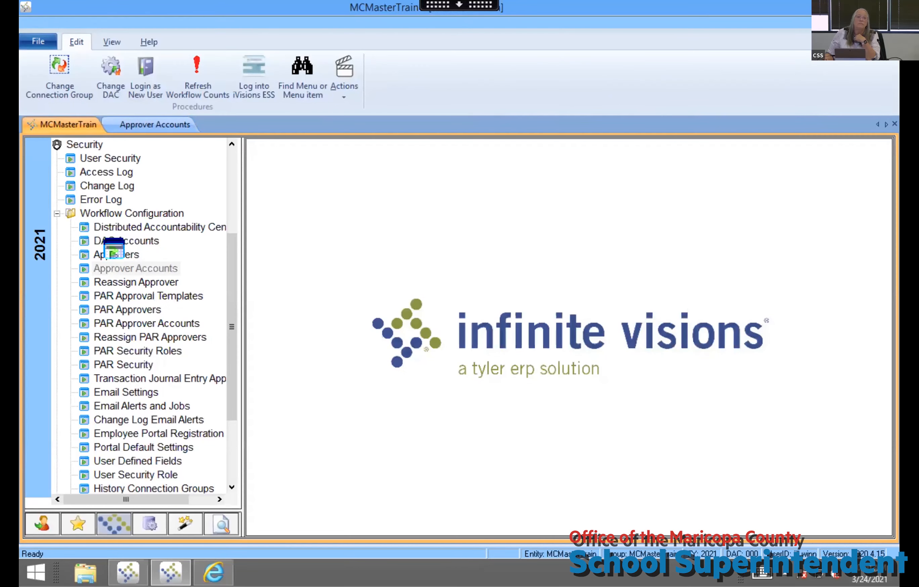
{"action": "left_click", "coordinate": [123, 254]}
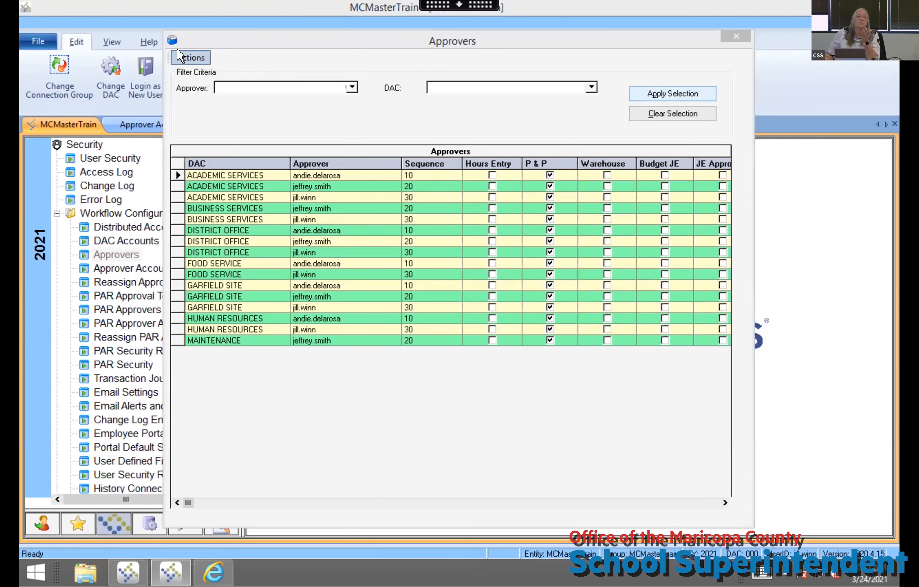
{"action": "left_click", "coordinate": [186, 58]}
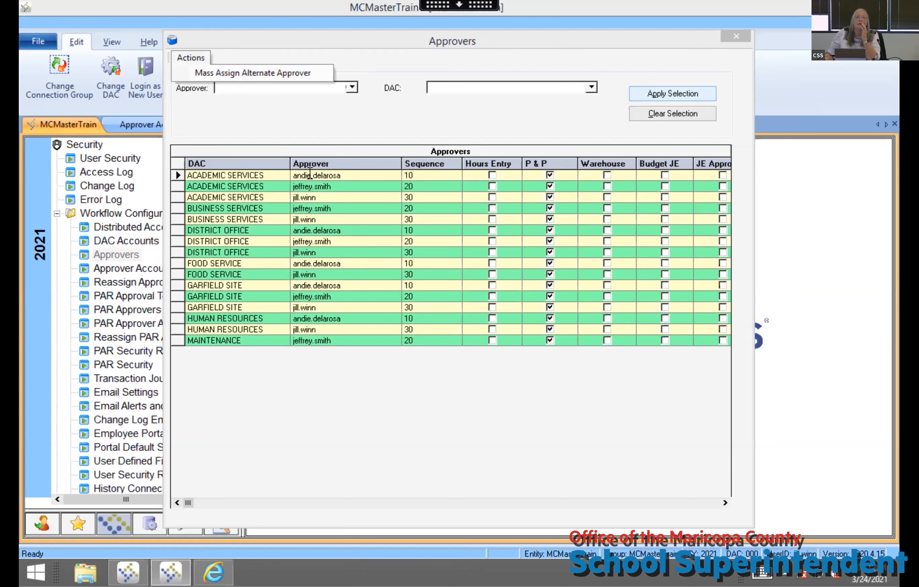
{"action": "left_click", "coordinate": [310, 175]}
{"action": "double_click", "coordinate": [310, 174]}
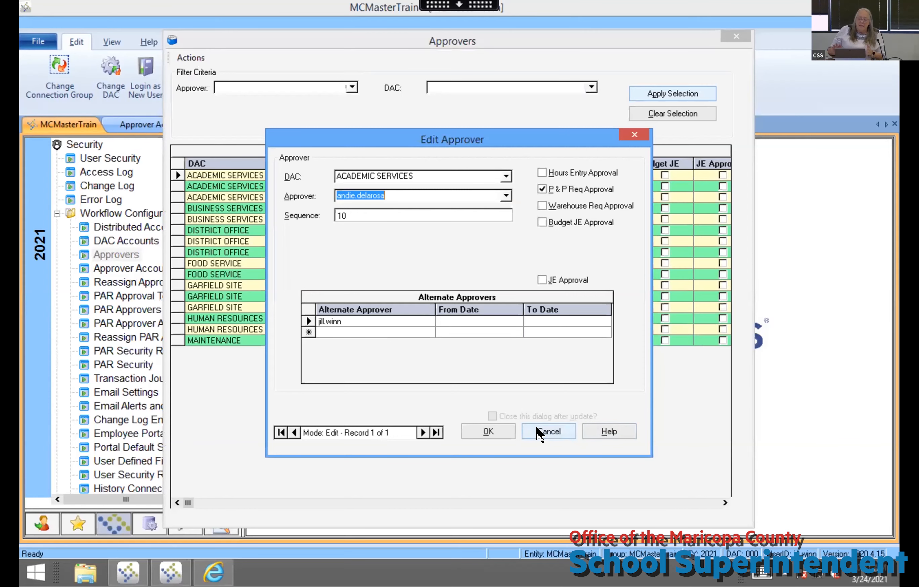
{"action": "left_click", "coordinate": [539, 433]}
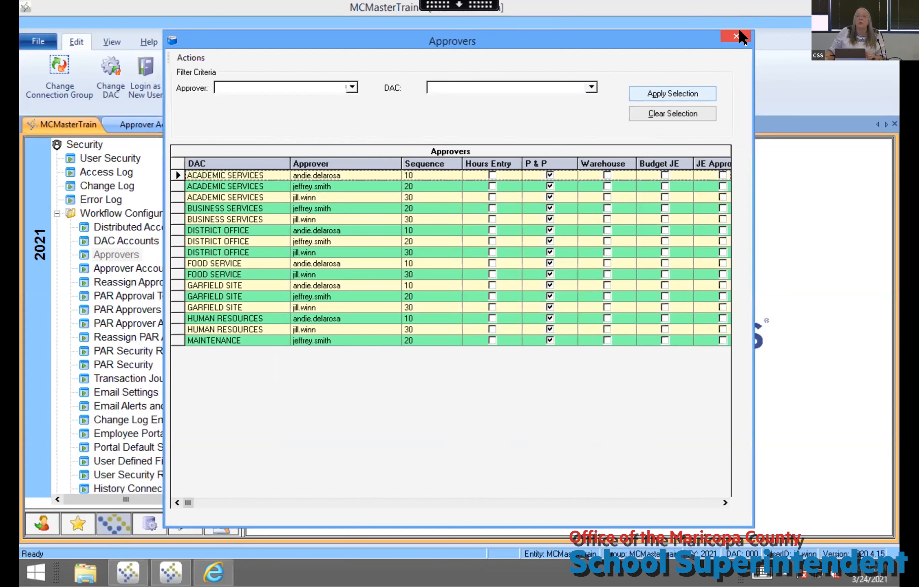
{"action": "left_click", "coordinate": [736, 37]}
Open Reassign Approver and try its print action with no current approver selected, then dismiss the message
{"action": "left_click", "coordinate": [133, 284]}
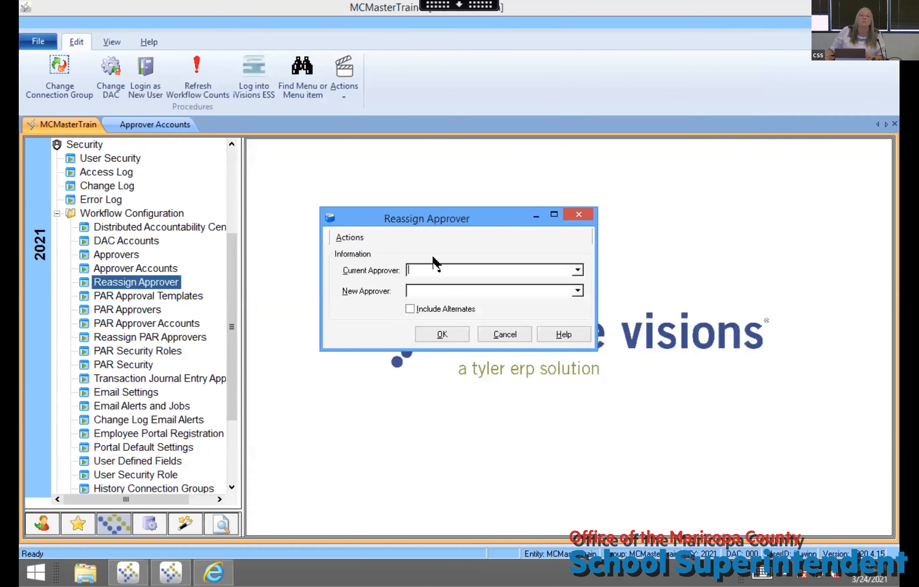
{"action": "left_click", "coordinate": [577, 269]}
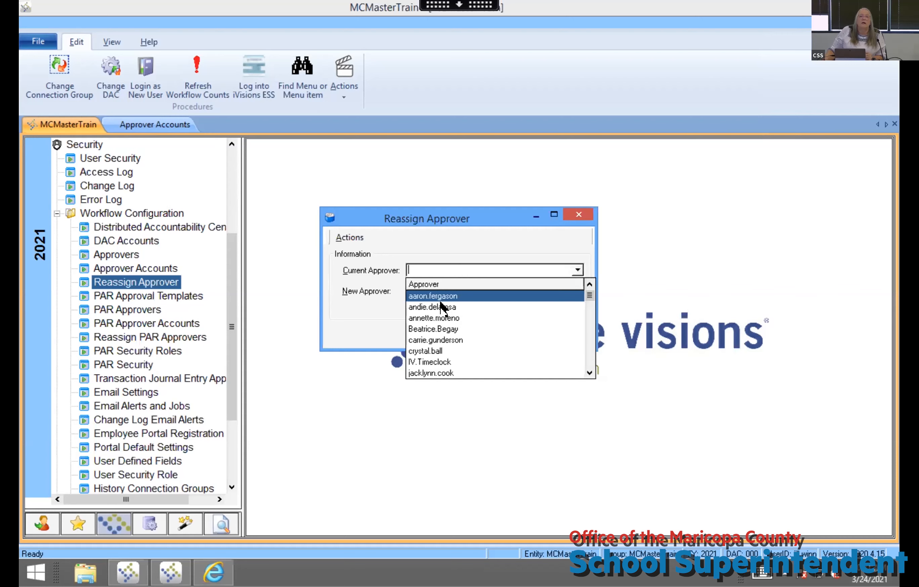
{"action": "left_click", "coordinate": [348, 237]}
{"action": "left_click", "coordinate": [348, 238]}
{"action": "left_click", "coordinate": [352, 253]}
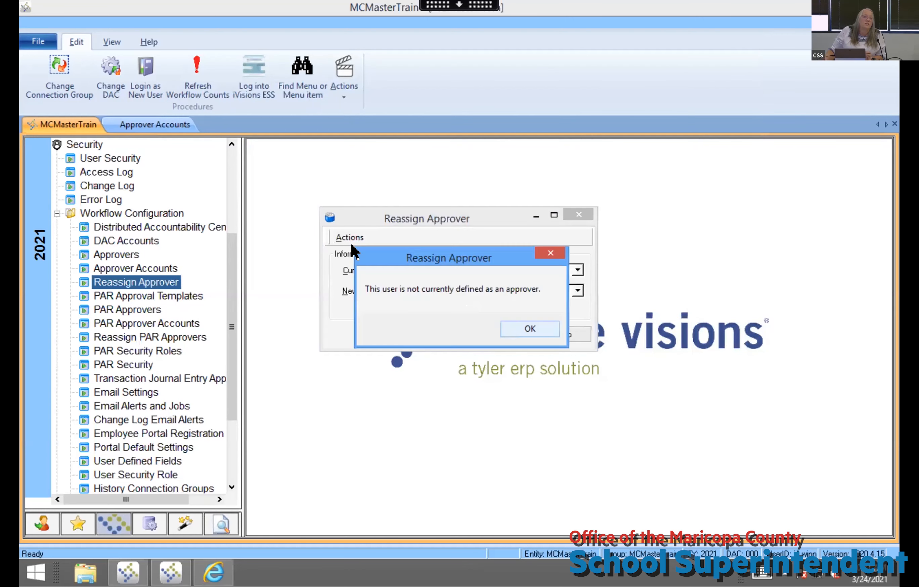
{"action": "left_click", "coordinate": [537, 330]}
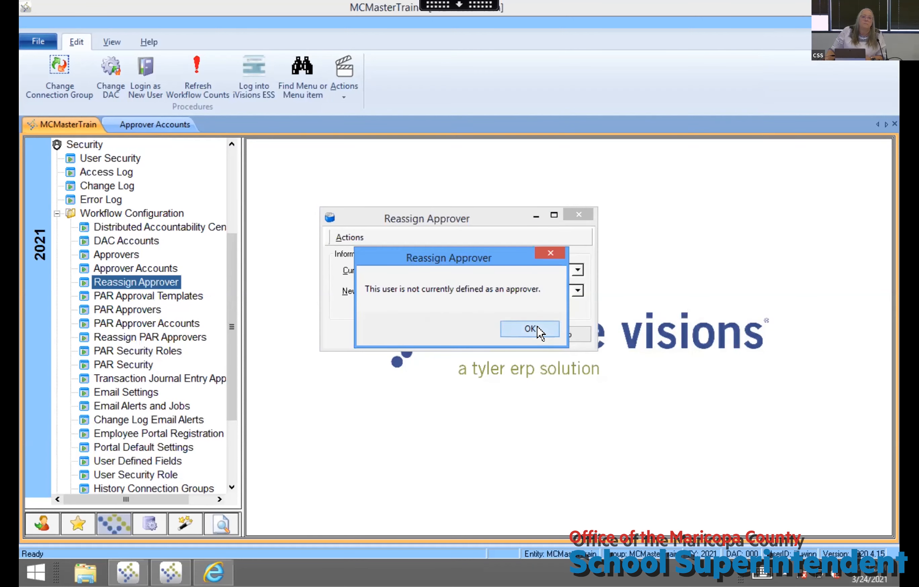
Select the FOOD SERVICE sequence 10 approver as the current approver and try the print action of Reassign Approver
{"action": "left_click", "coordinate": [576, 271]}
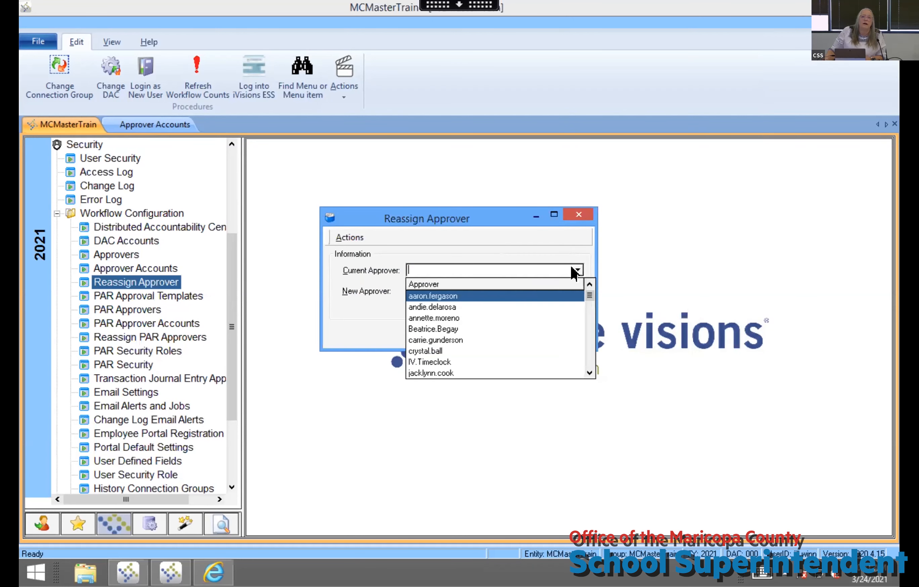
{"action": "left_click", "coordinate": [441, 307]}
{"action": "left_click", "coordinate": [349, 237]}
{"action": "left_click", "coordinate": [361, 258]}
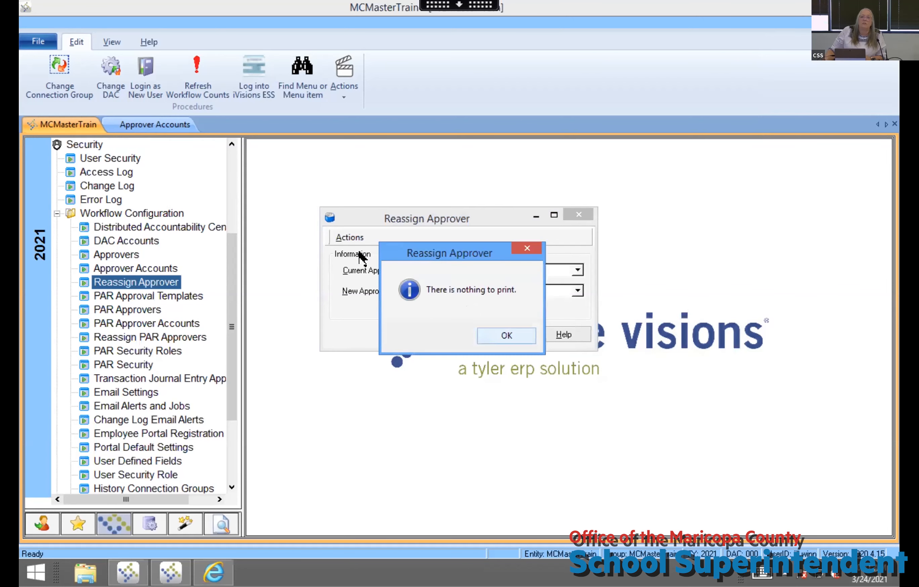
{"action": "left_click", "coordinate": [497, 338]}
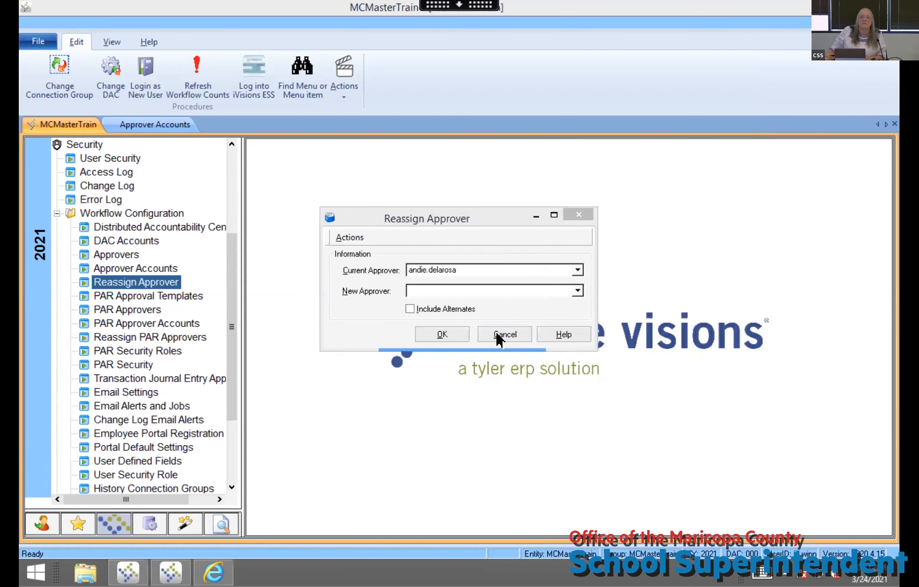
Try to reassign another user's approvals to the FOOD SERVICE sequence 10 approver with alternates included, then close Reassign Approver
{"action": "left_click", "coordinate": [576, 271]}
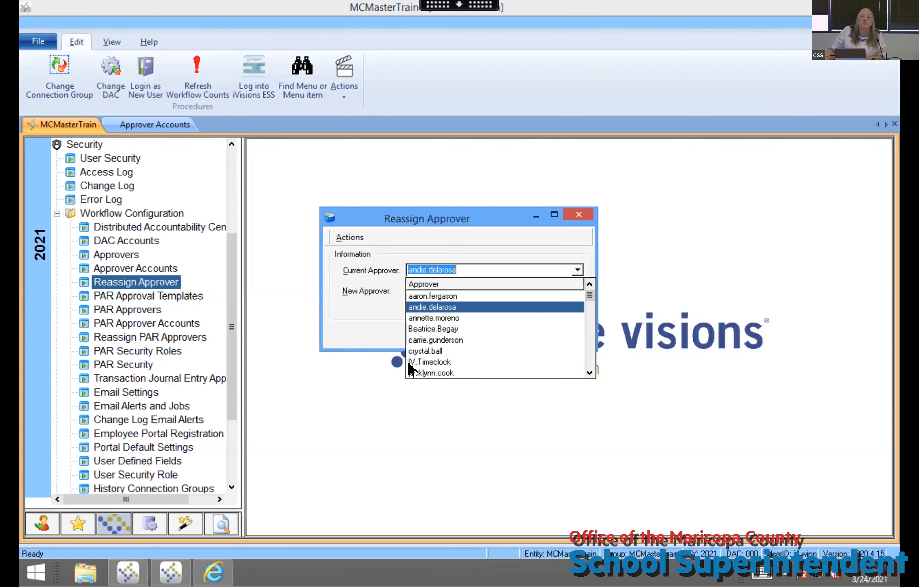
{"action": "left_click", "coordinate": [425, 351]}
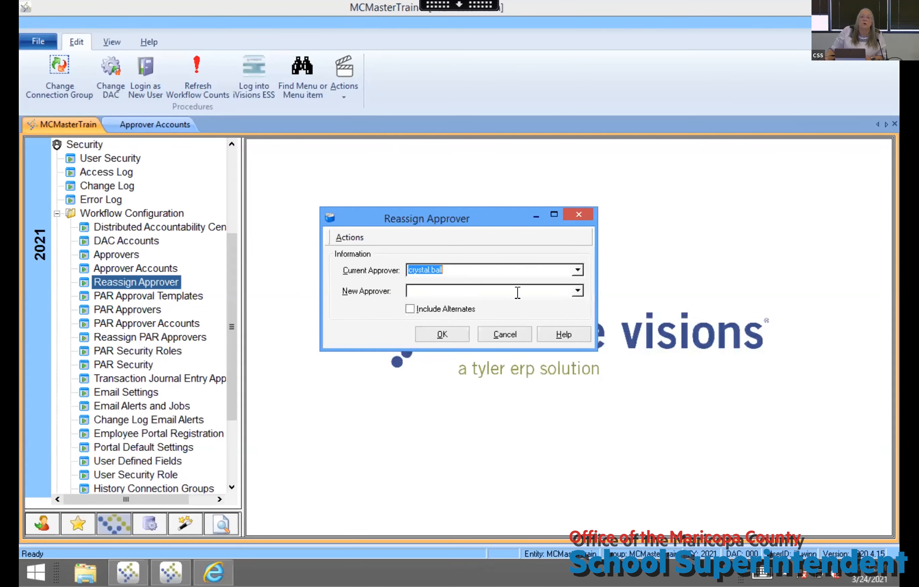
{"action": "left_click", "coordinate": [576, 290]}
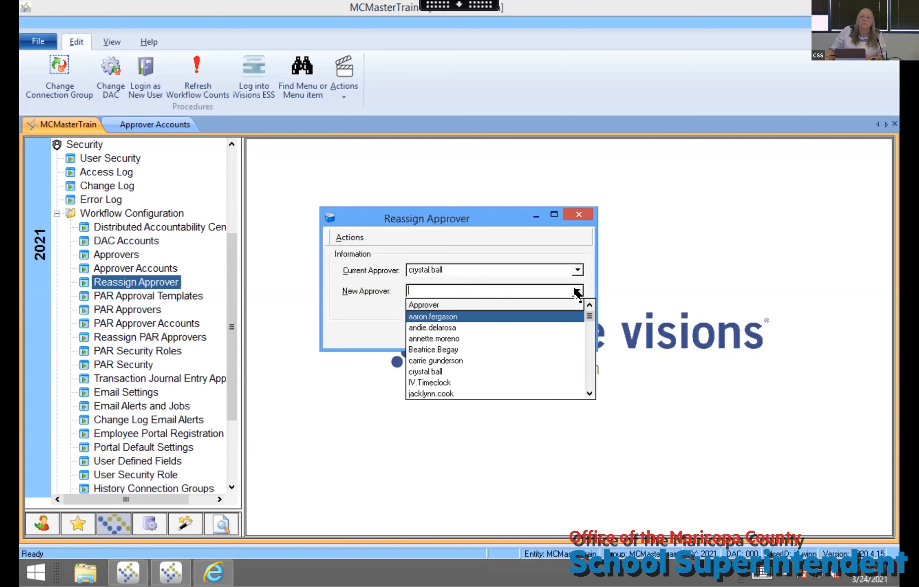
{"action": "left_click", "coordinate": [446, 329]}
{"action": "left_click", "coordinate": [443, 309]}
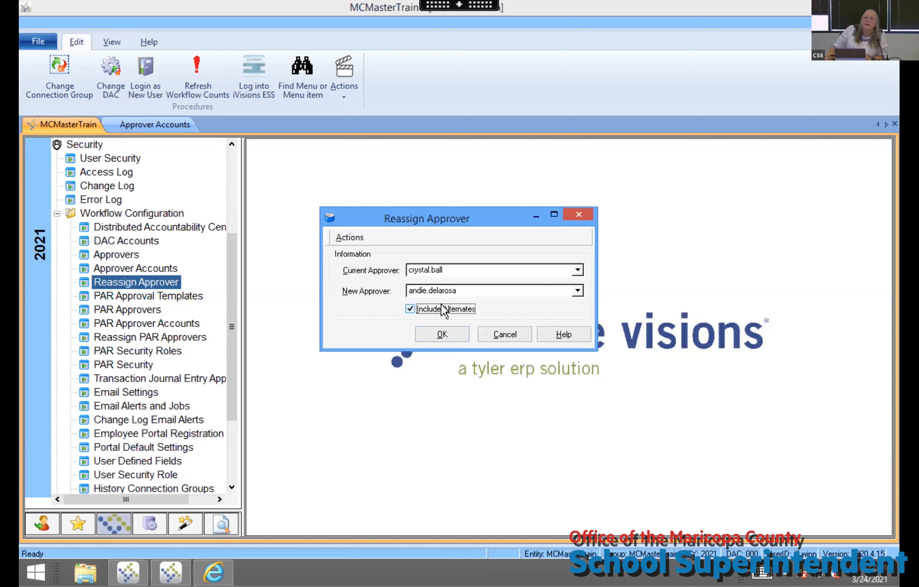
{"action": "left_click", "coordinate": [447, 333]}
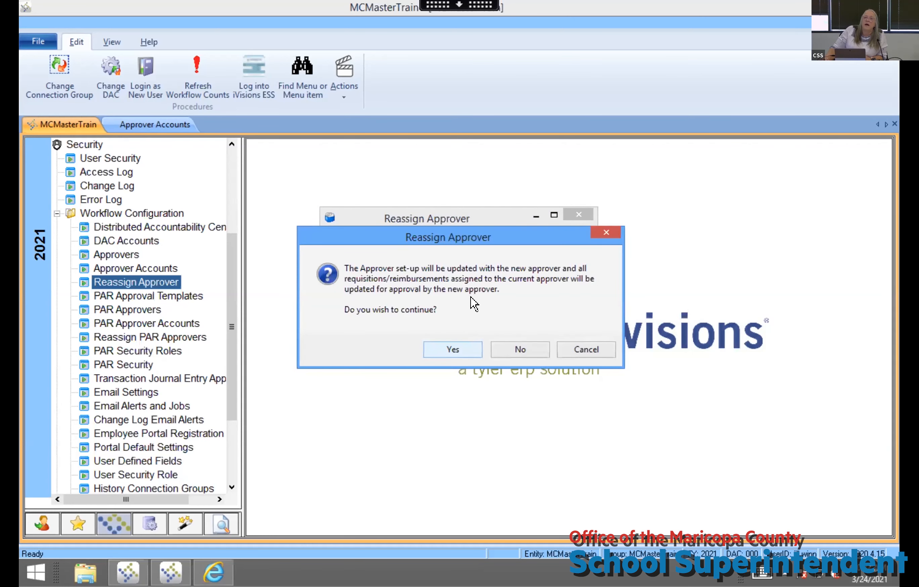
{"action": "left_click", "coordinate": [452, 349]}
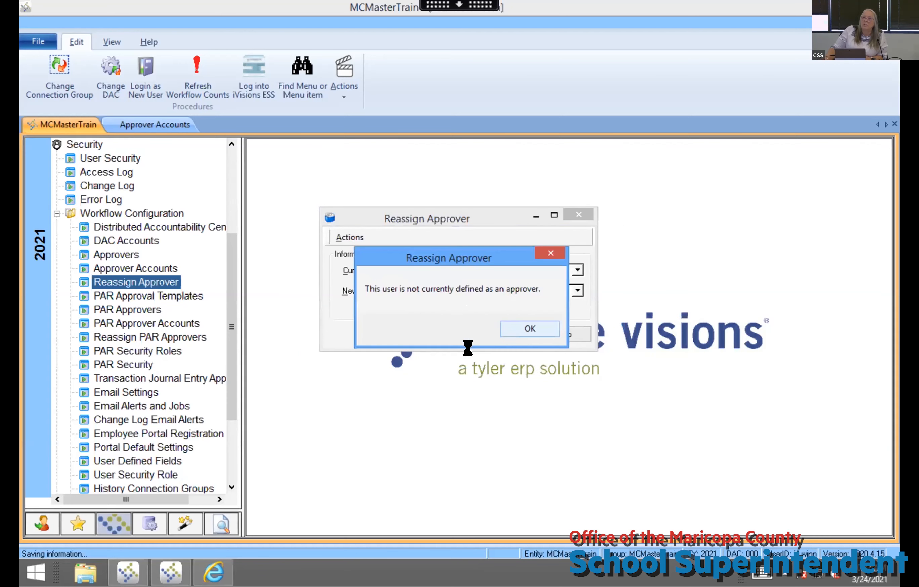
{"action": "left_click", "coordinate": [542, 333]}
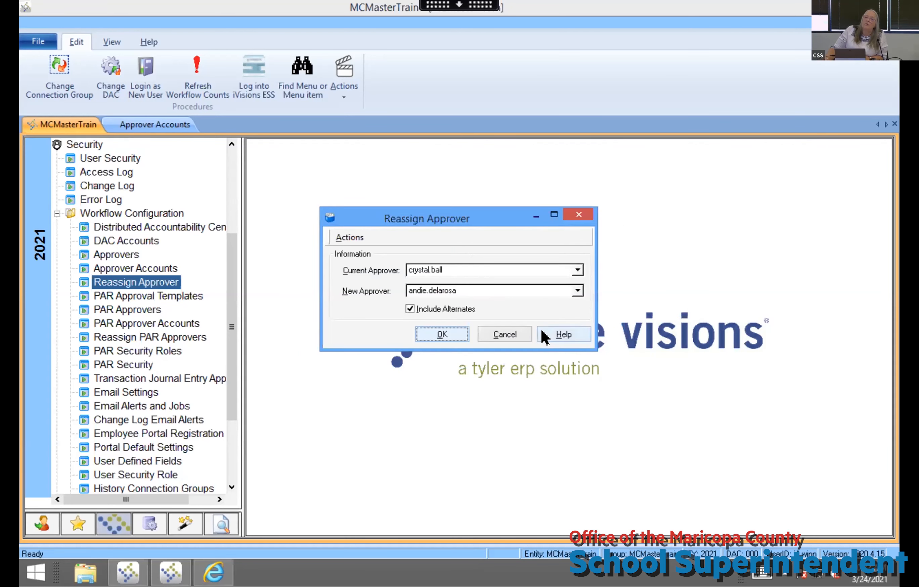
{"action": "left_click", "coordinate": [579, 214]}
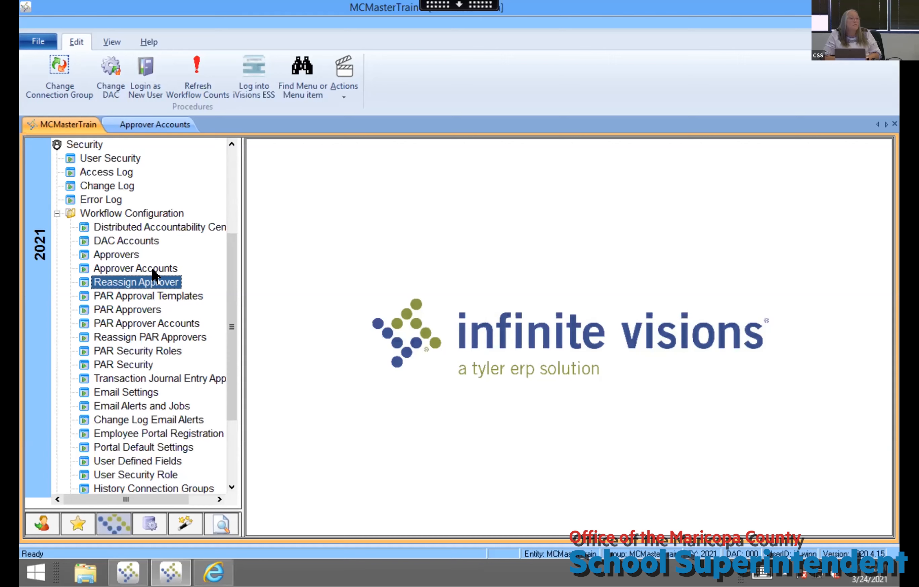
{"action": "left_click", "coordinate": [123, 250]}
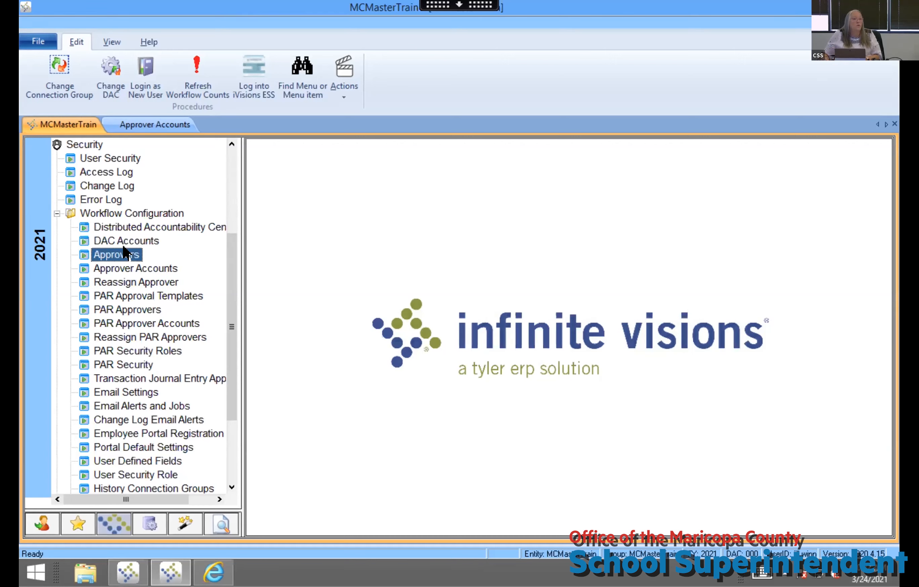
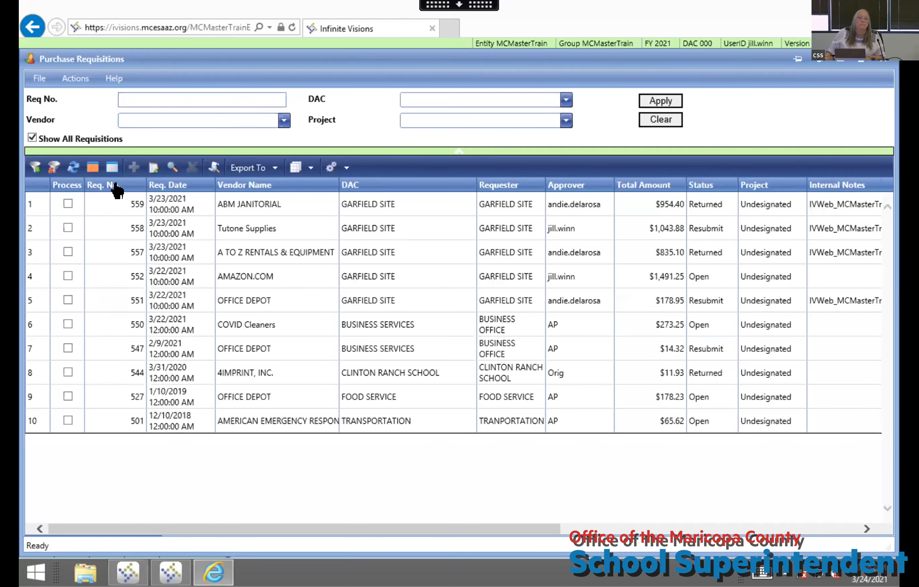
Turn off Show All Requisitions in Purchase Requisitions and apply the filter
{"action": "left_click", "coordinate": [56, 142]}
{"action": "left_click", "coordinate": [668, 102]}
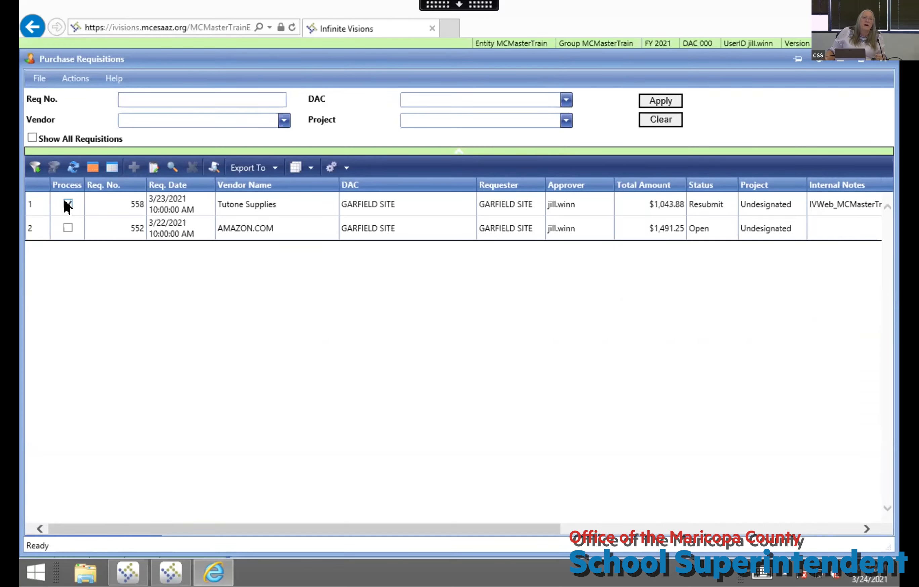
Check the actions available for requisition 558 from Tutone Supplies and view its details, closing it without saving
{"action": "left_click", "coordinate": [66, 77]}
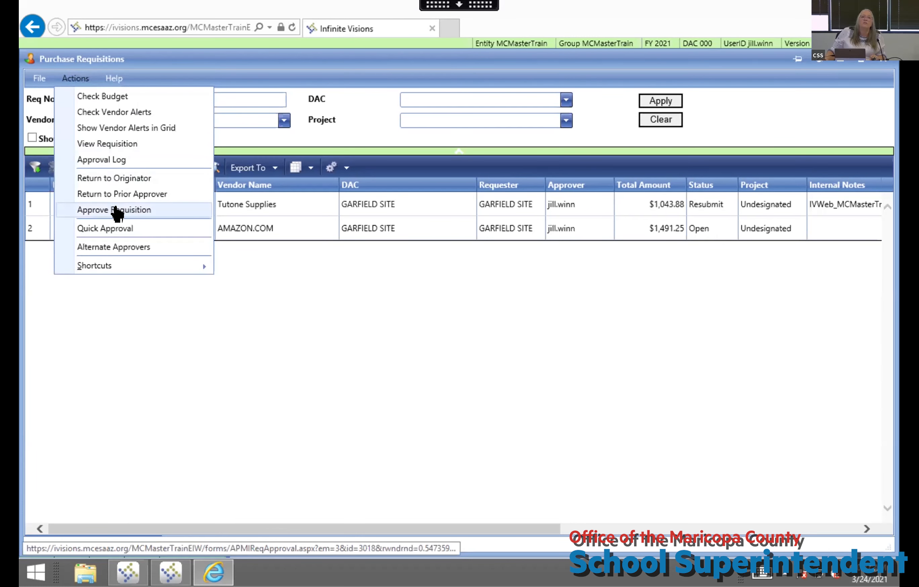
{"action": "left_click", "coordinate": [399, 345]}
{"action": "double_click", "coordinate": [380, 201]}
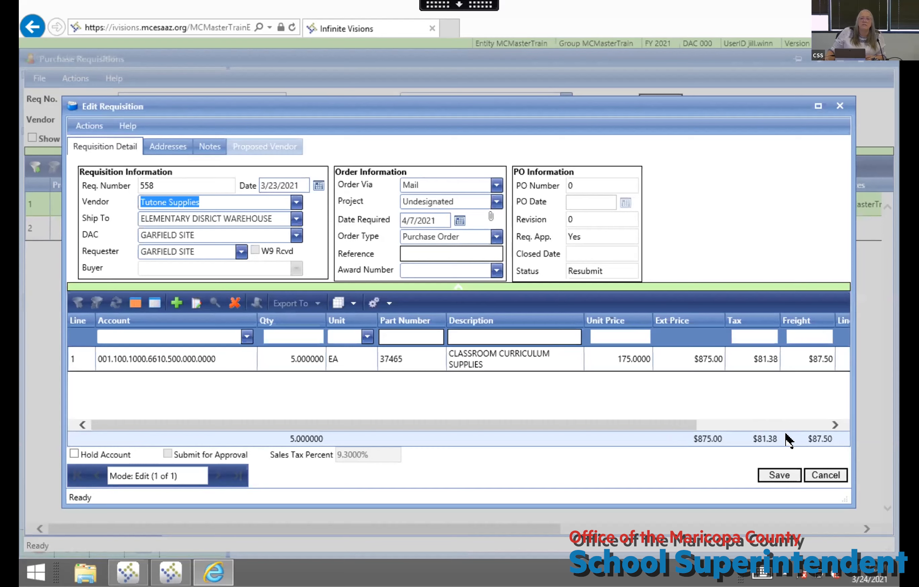
{"action": "left_click", "coordinate": [818, 474]}
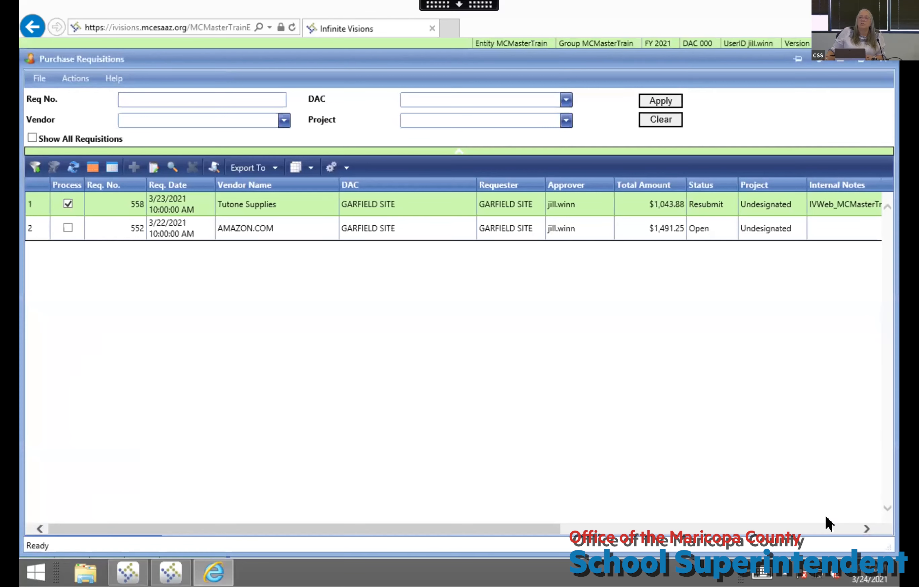
Append the internal note "my notes" to requisition 558 and save the requisition
{"action": "left_click", "coordinate": [841, 529]}
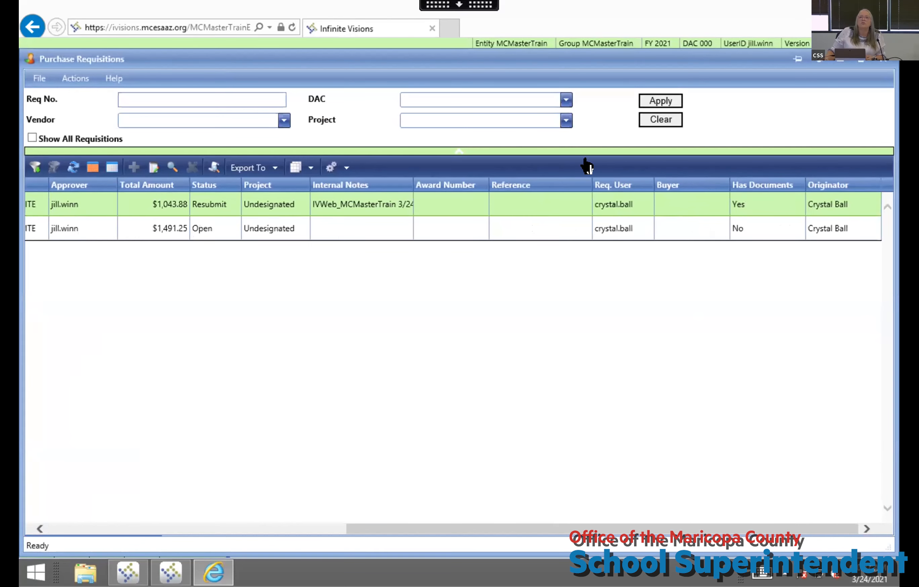
{"action": "double_click", "coordinate": [356, 208]}
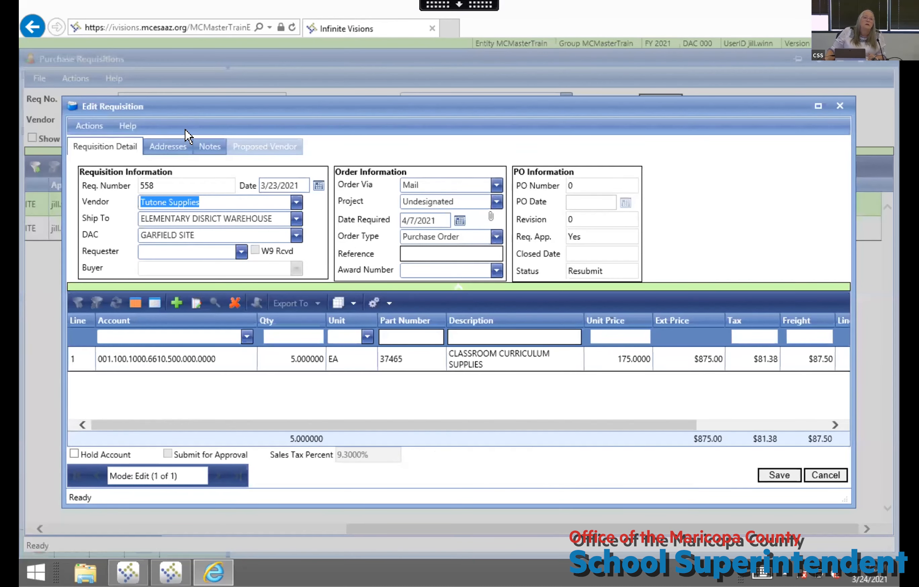
{"action": "left_click", "coordinate": [211, 145]}
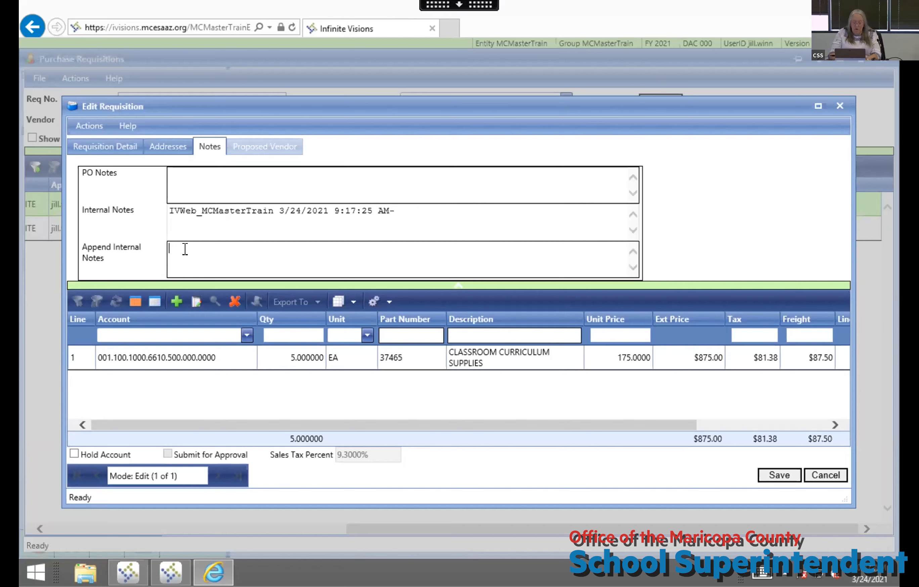
{"action": "type", "text": "notes"}
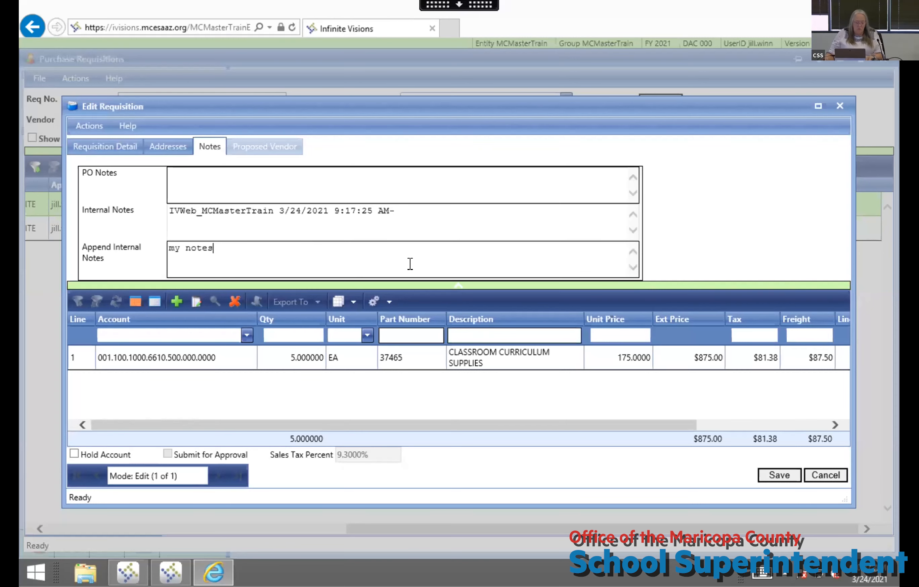
{"action": "left_click", "coordinate": [769, 477]}
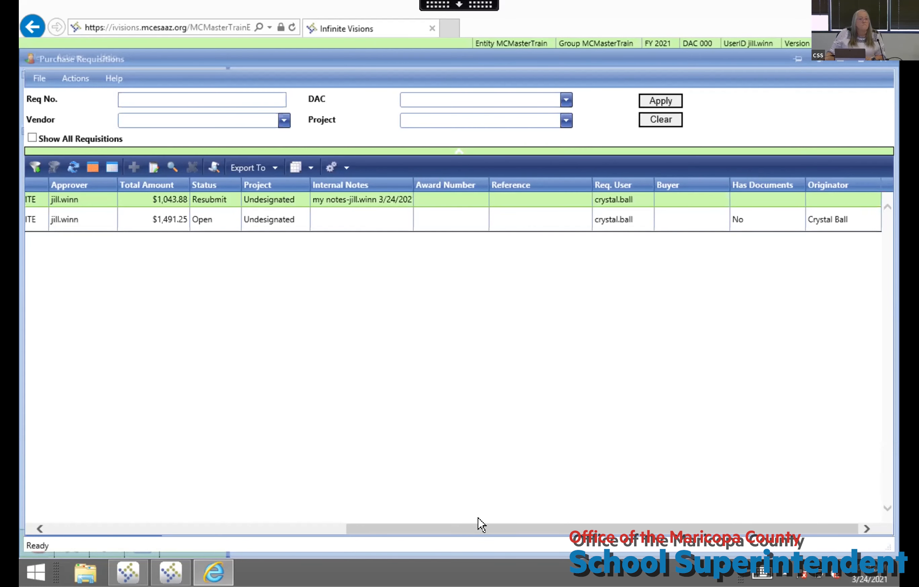
Reopen the notes of requisition 558 and examine the saved internal note's text, author and time stamp
{"action": "double_click", "coordinate": [354, 203]}
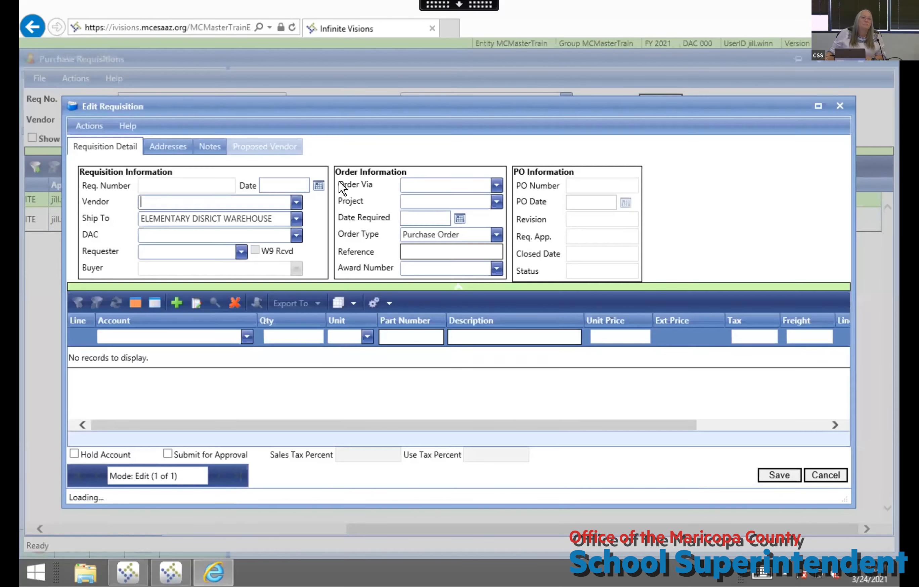
{"action": "left_click", "coordinate": [228, 154]}
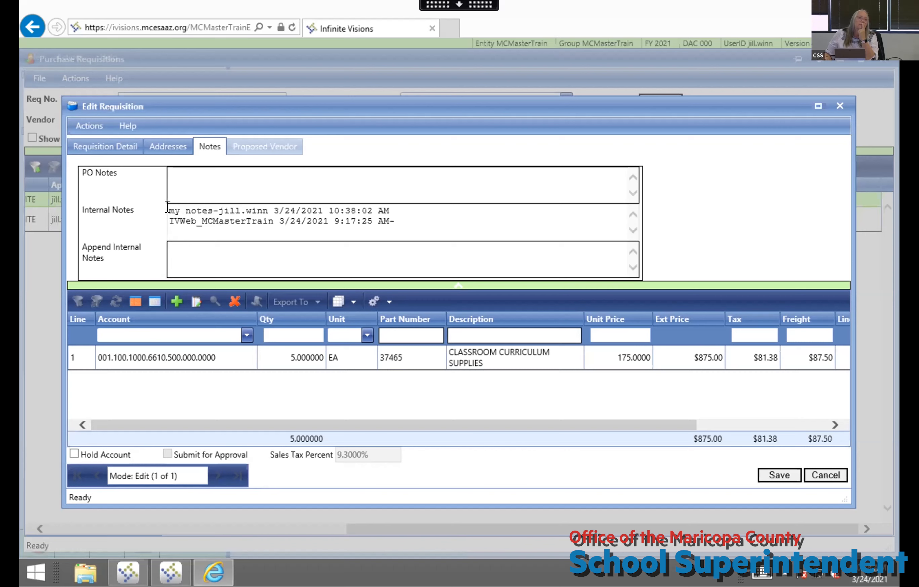
{"action": "left_click_drag", "start_coordinate": [168, 210], "coordinate": [214, 210]}
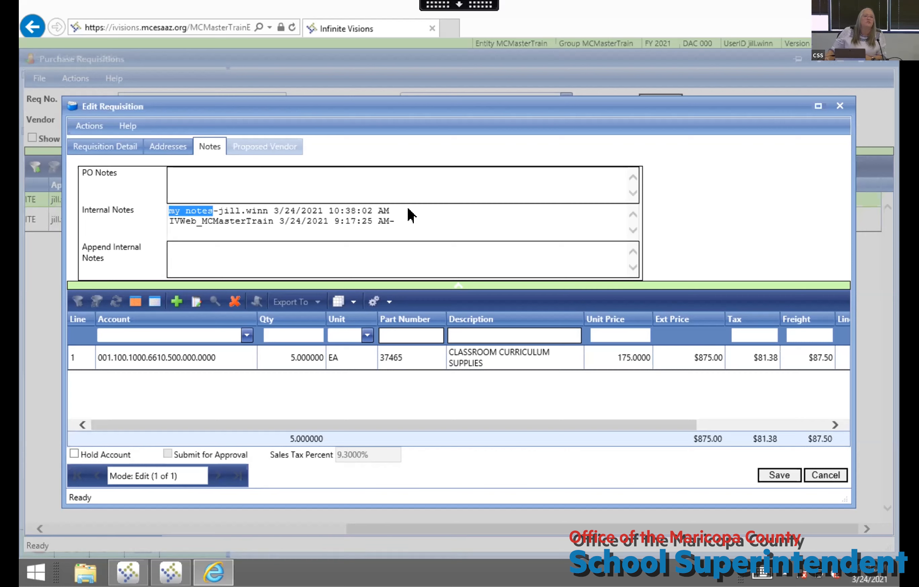
{"action": "left_click", "coordinate": [196, 243]}
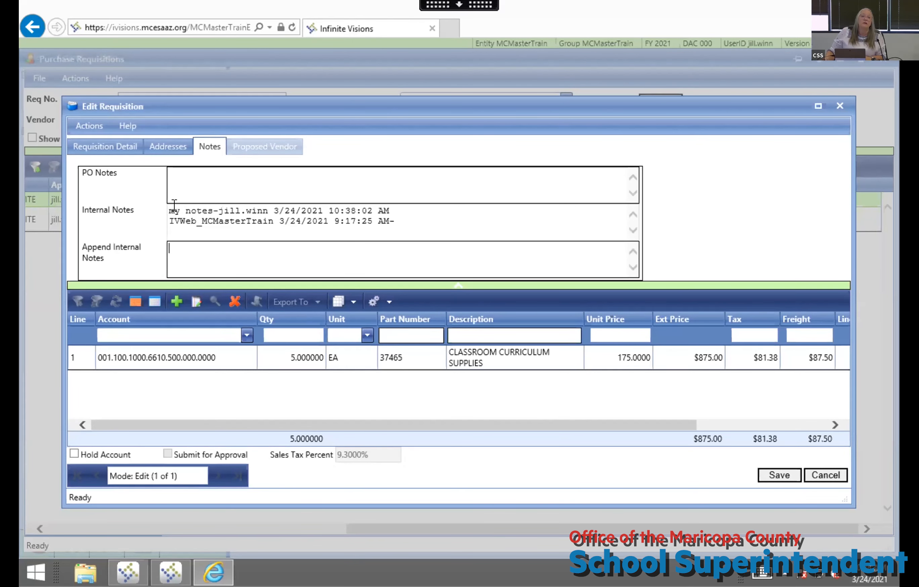
{"action": "left_click", "coordinate": [200, 206]}
{"action": "left_click_drag", "start_coordinate": [218, 211], "coordinate": [128, 216]}
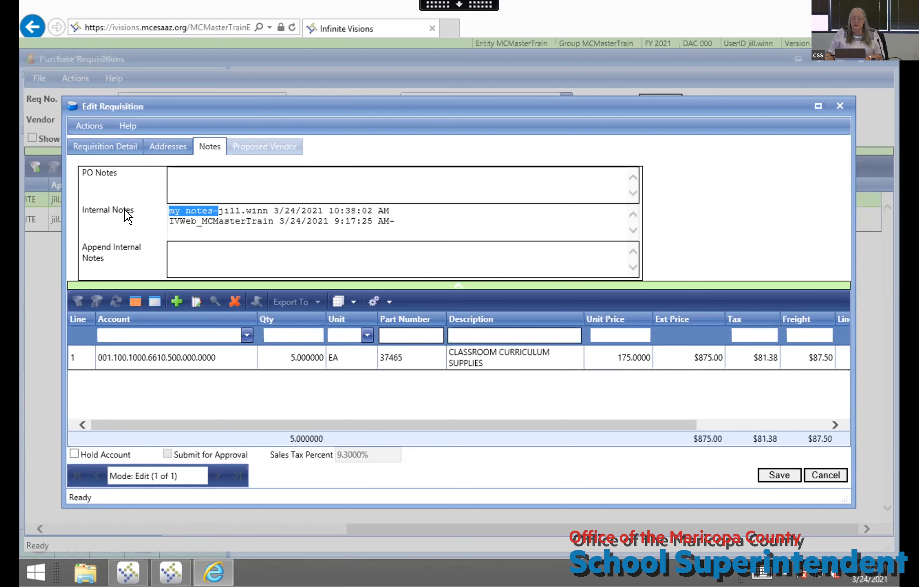
{"action": "left_click", "coordinate": [246, 258]}
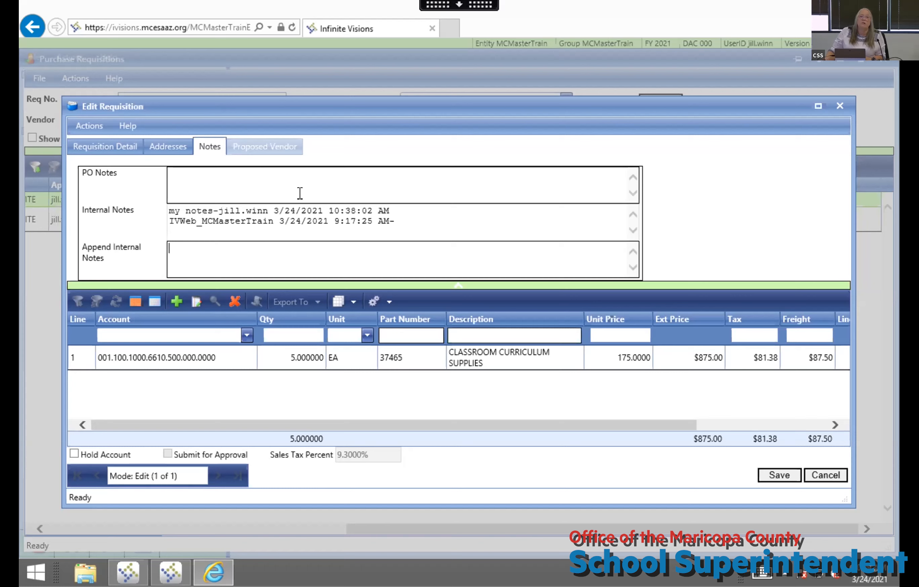
Enter "BE NICE HERE" as the PO note of requisition 558 and save the requisition
{"action": "left_click", "coordinate": [182, 180]}
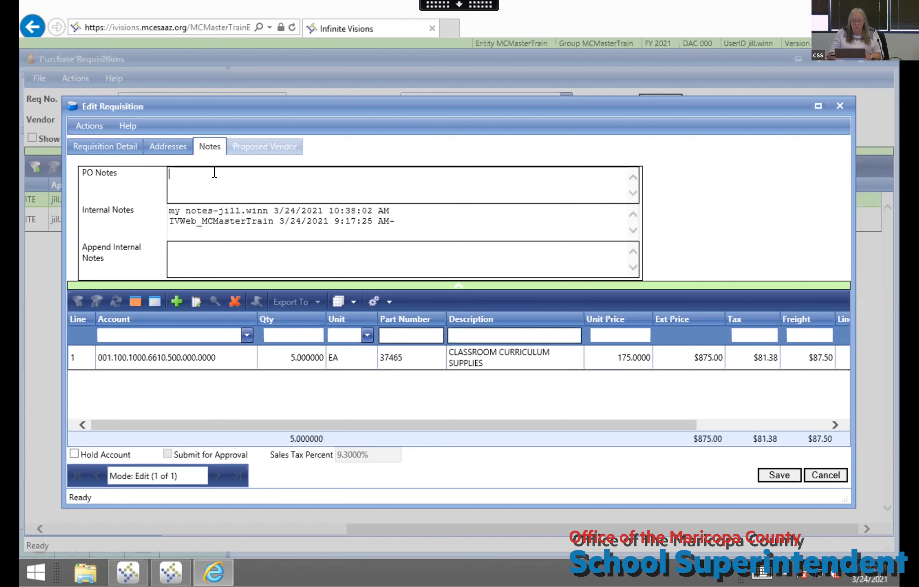
{"action": "type", "text": "BE NICE HERE"}
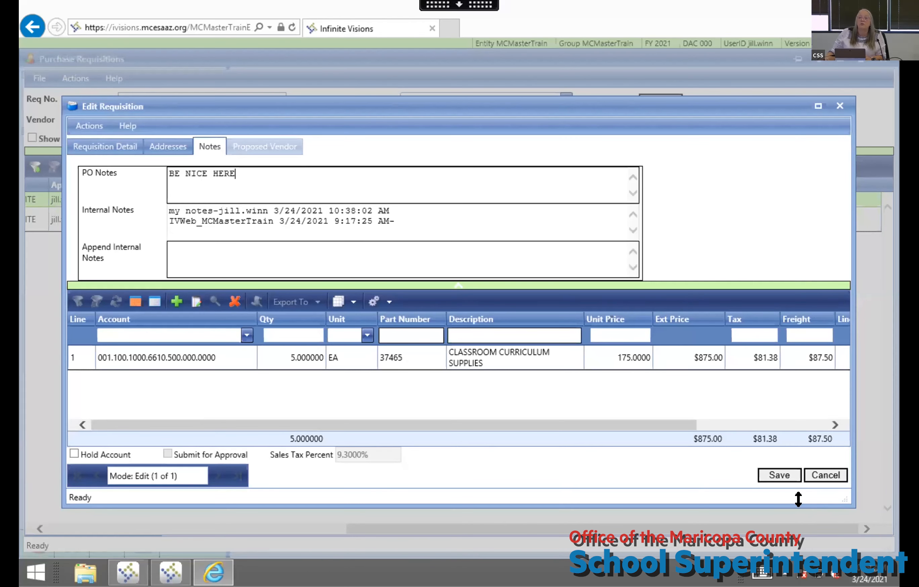
{"action": "left_click", "coordinate": [781, 477]}
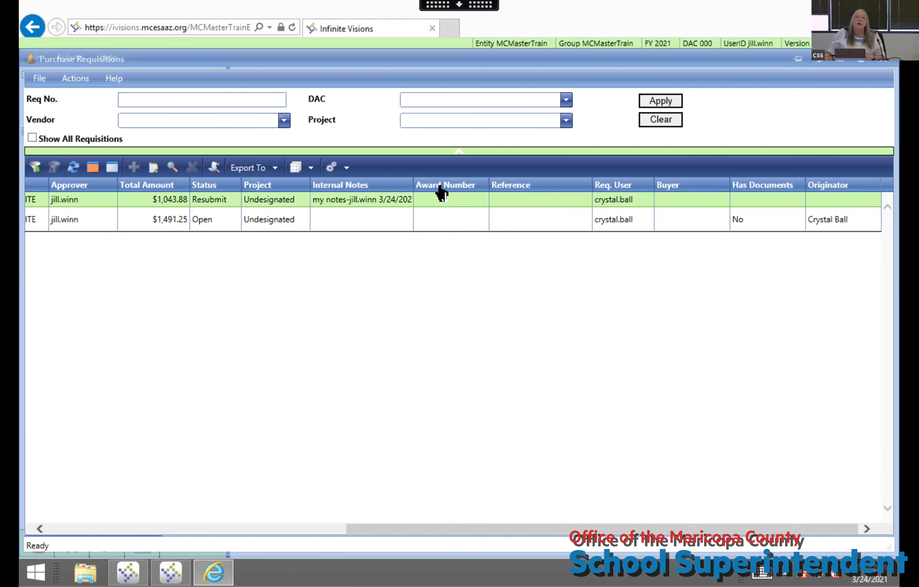
Sort the requisitions by Has Documents and view the documents attached to requisition 558, closing without changes
{"action": "left_click", "coordinate": [779, 186]}
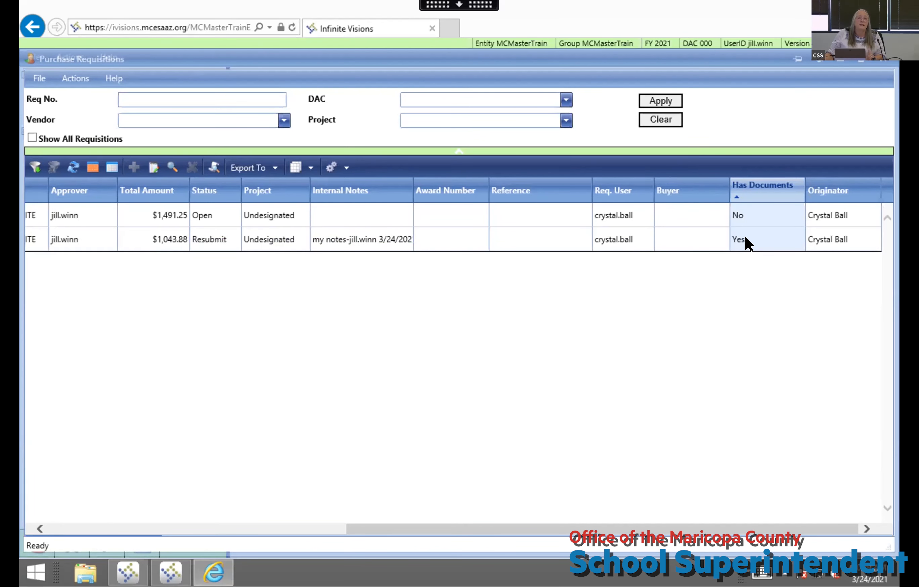
{"action": "double_click", "coordinate": [745, 234]}
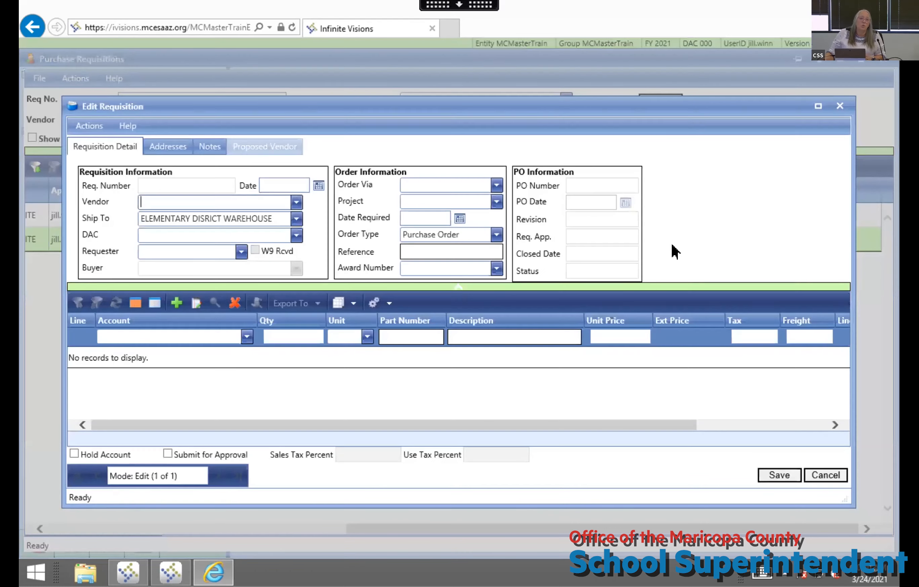
{"action": "left_click", "coordinate": [88, 126]}
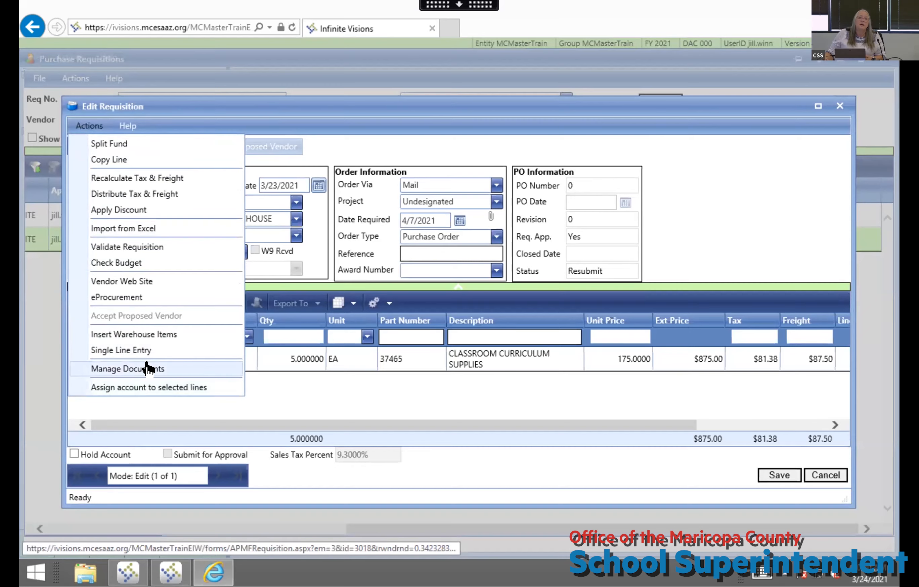
{"action": "left_click", "coordinate": [150, 369]}
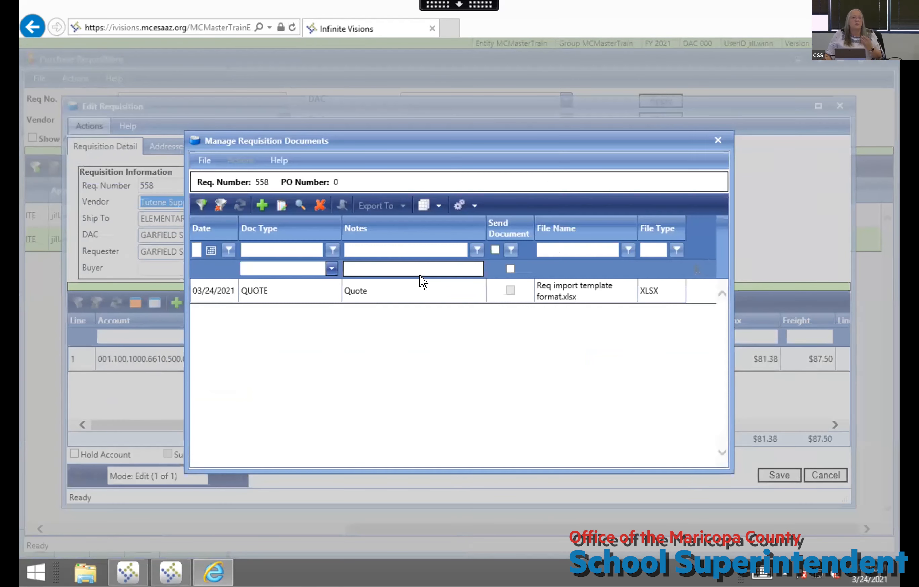
{"action": "left_click", "coordinate": [273, 299]}
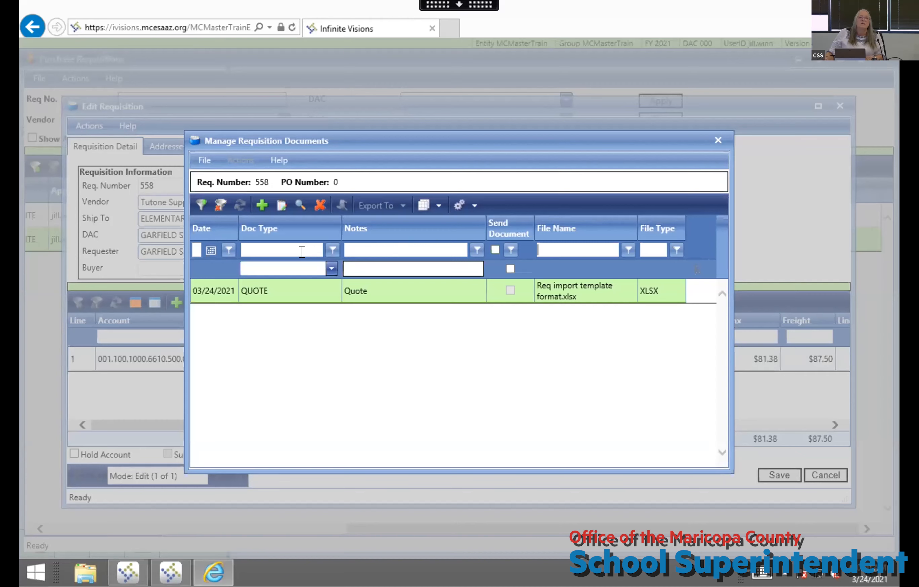
{"action": "left_click", "coordinate": [331, 250]}
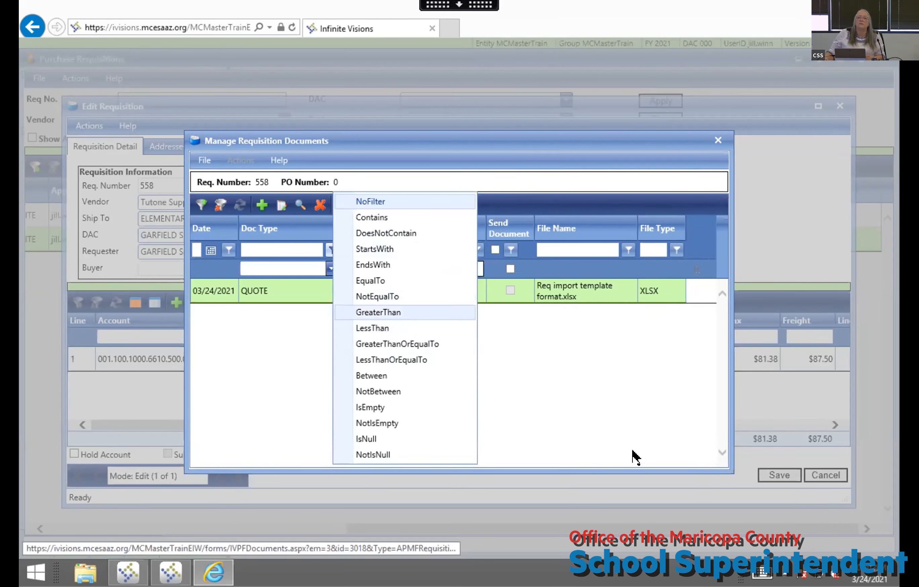
{"action": "left_click", "coordinate": [697, 178]}
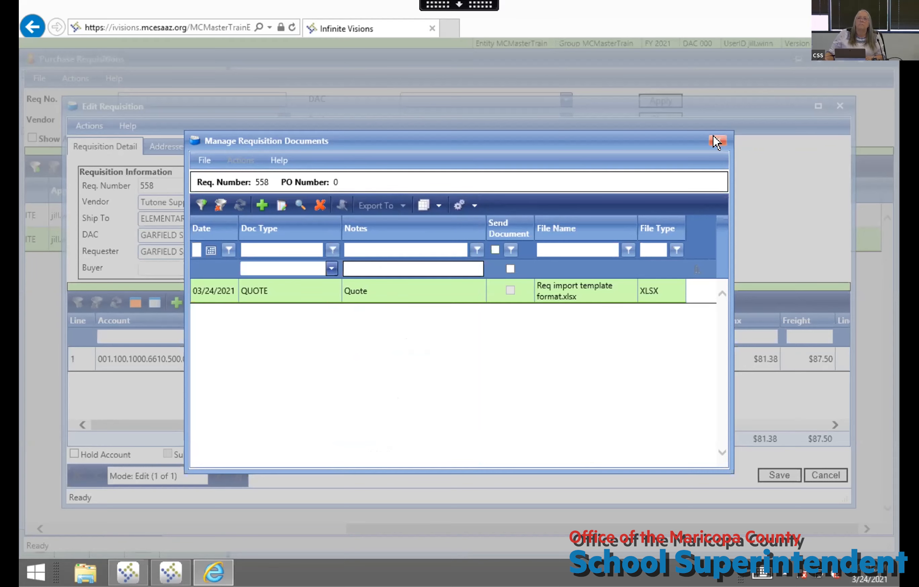
{"action": "left_click", "coordinate": [715, 141]}
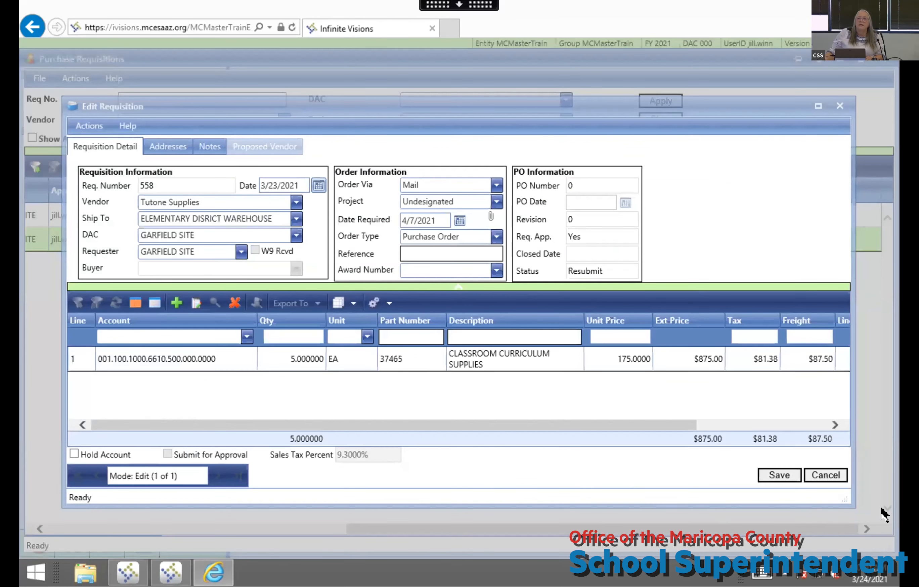
{"action": "left_click", "coordinate": [815, 476]}
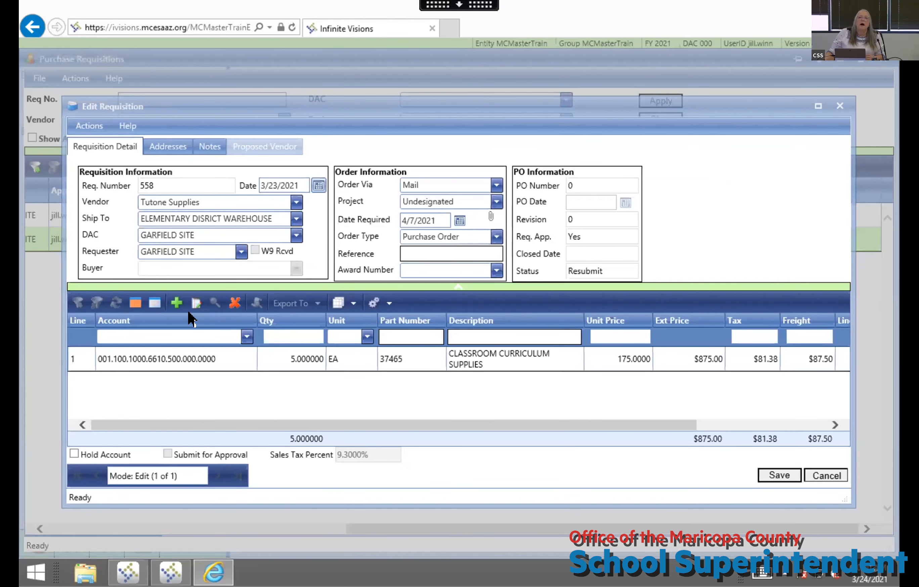
Mark requisition 558 for processing, run its budget check for all accounts grouped by account, and open the resulting PDF report
{"action": "left_click_drag", "start_coordinate": [413, 530], "coordinate": [82, 548]}
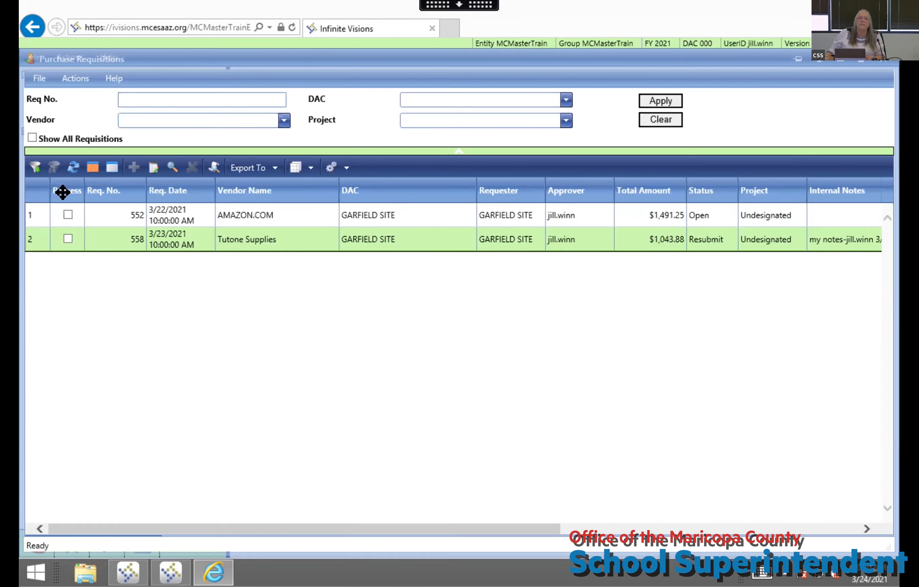
{"action": "left_click", "coordinate": [67, 238]}
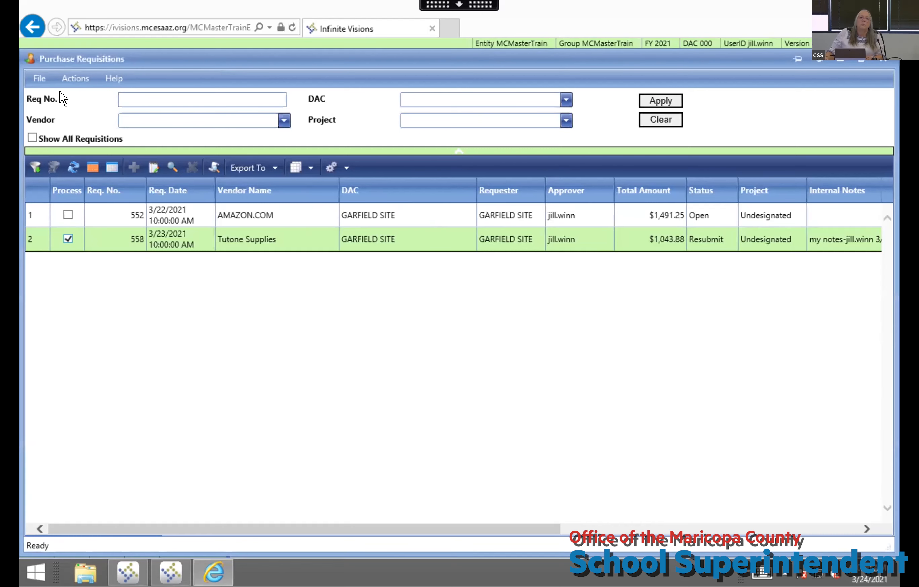
{"action": "left_click", "coordinate": [65, 77]}
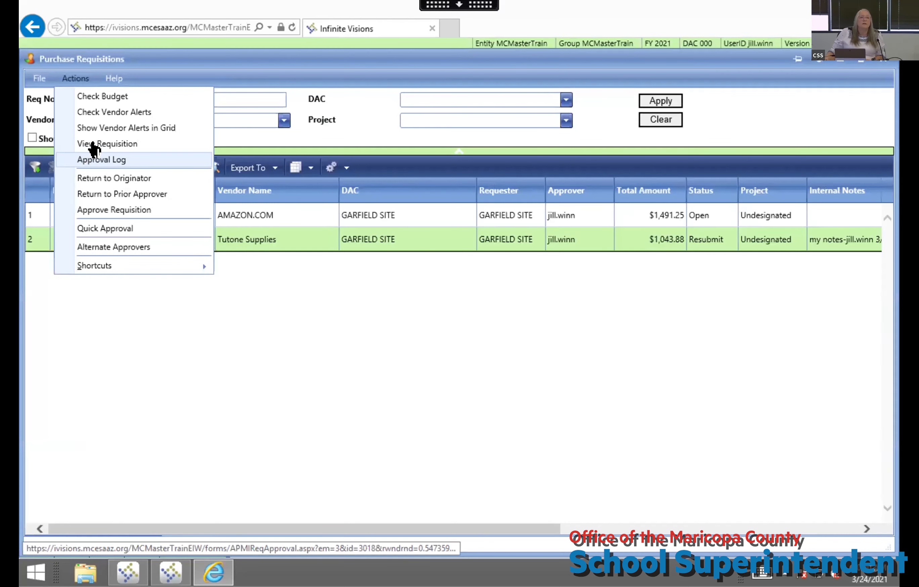
{"action": "left_click", "coordinate": [102, 95]}
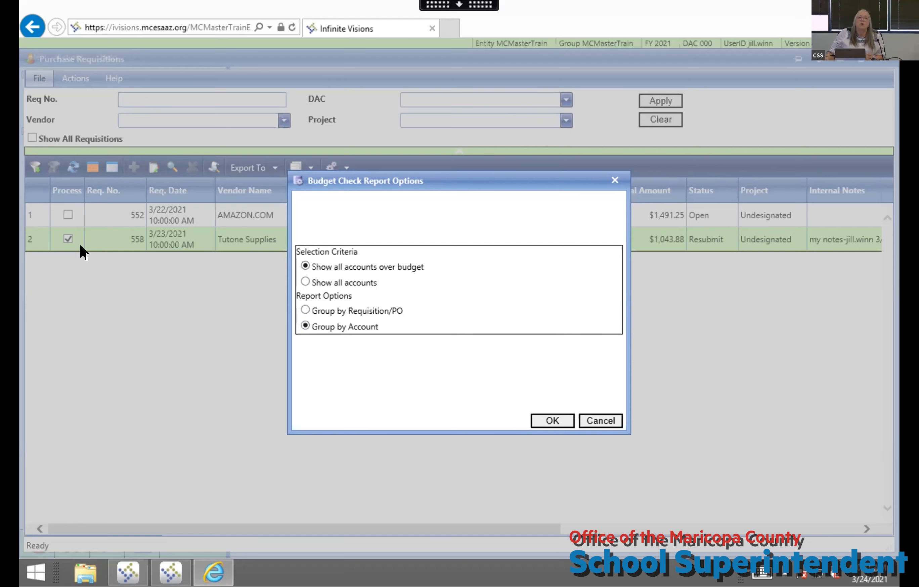
{"action": "left_click", "coordinate": [348, 286]}
{"action": "left_click", "coordinate": [553, 420]}
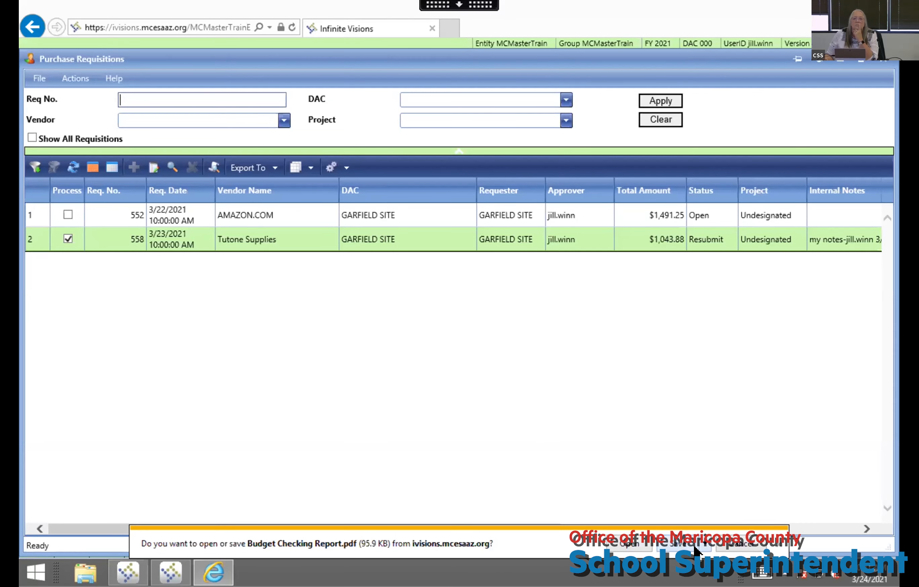
{"action": "left_click", "coordinate": [623, 545]}
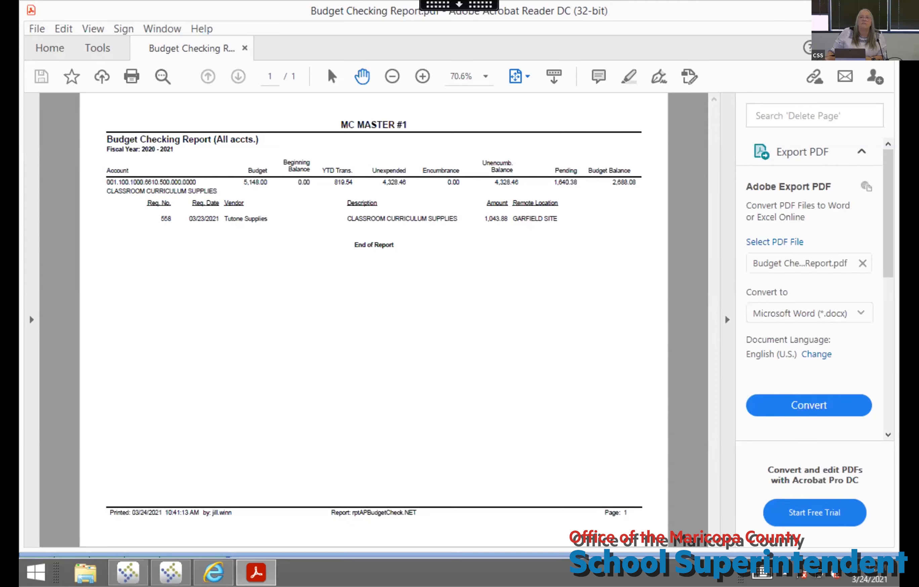
Close the budget report, check requisition 558 for vendor alerts, and dismiss the resulting message
{"action": "key", "text": "alt+F4"}
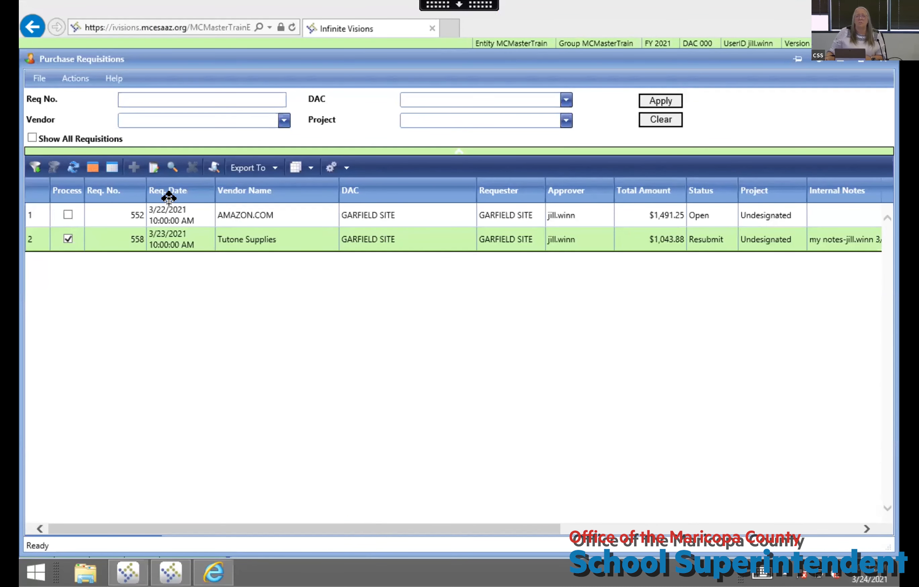
{"action": "left_click", "coordinate": [69, 76]}
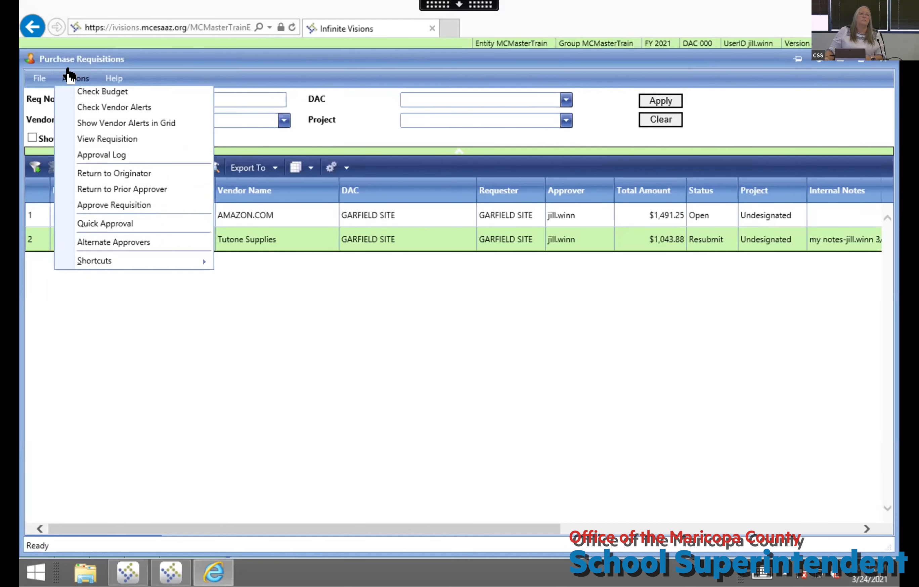
{"action": "left_click", "coordinate": [96, 113]}
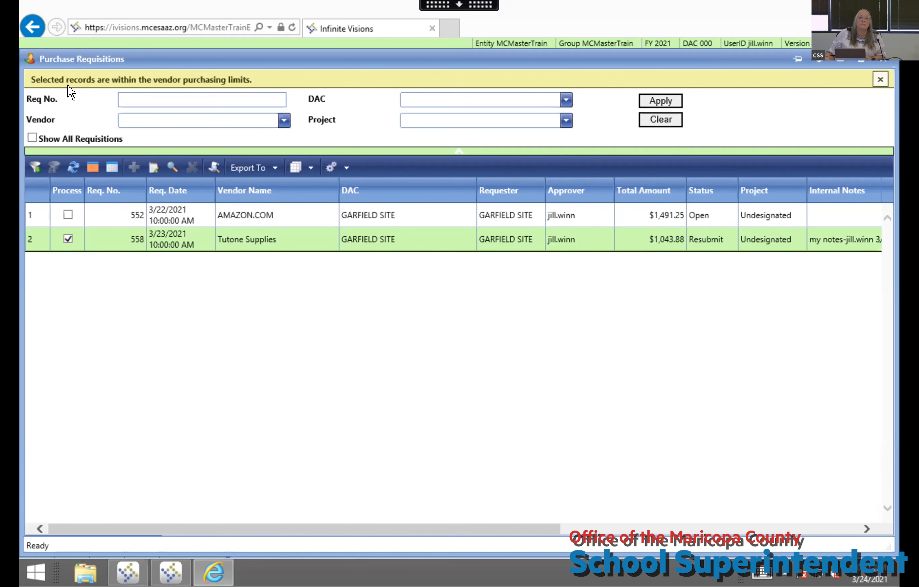
{"action": "left_click", "coordinate": [880, 79]}
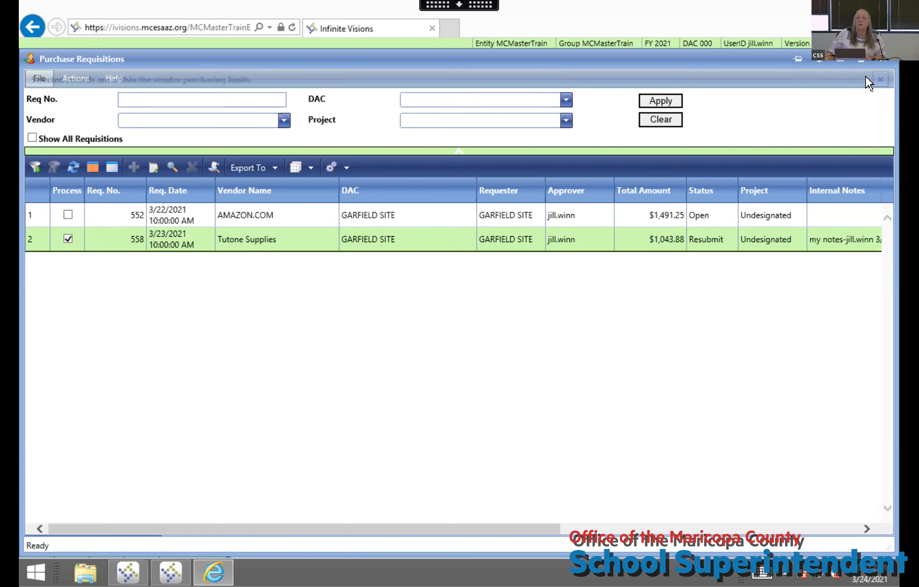
Show vendor alerts in the requisition grid and examine the Vendor Alert column for both requisitions
{"action": "left_click", "coordinate": [58, 77]}
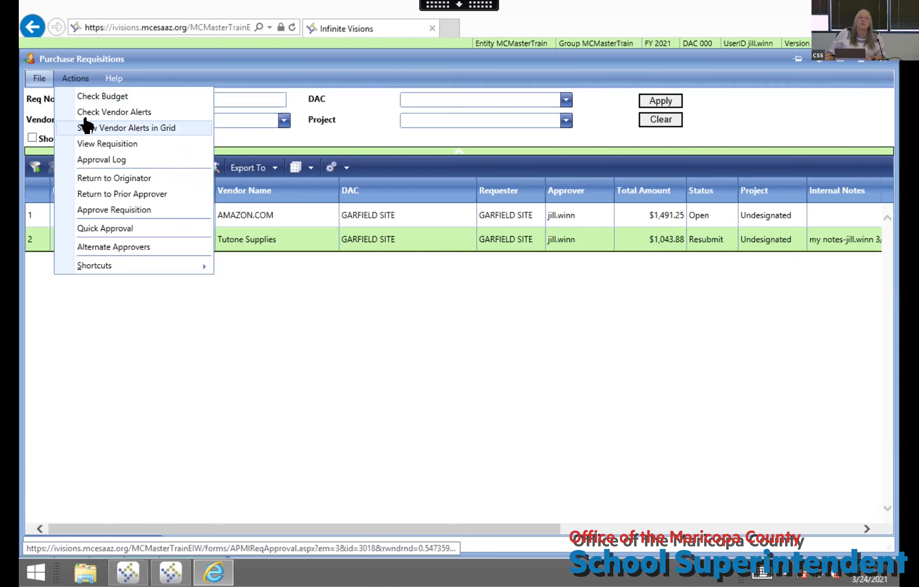
{"action": "left_click", "coordinate": [85, 126]}
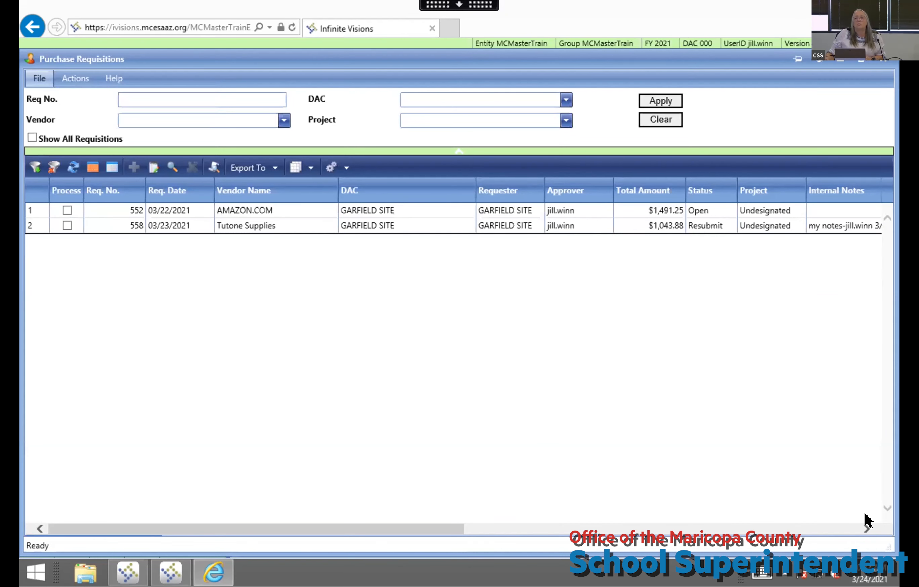
{"action": "left_click", "coordinate": [844, 526]}
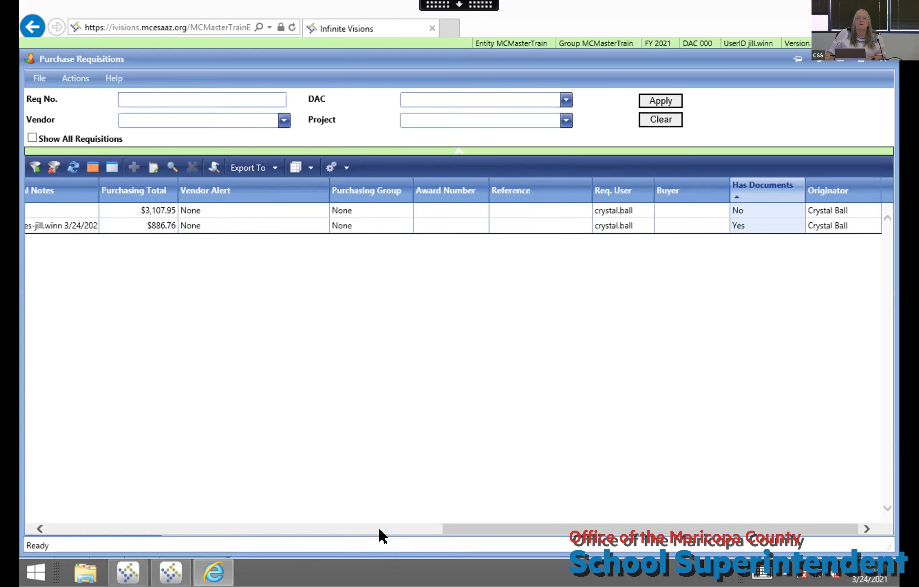
{"action": "left_click", "coordinate": [161, 528]}
{"action": "left_click", "coordinate": [162, 528]}
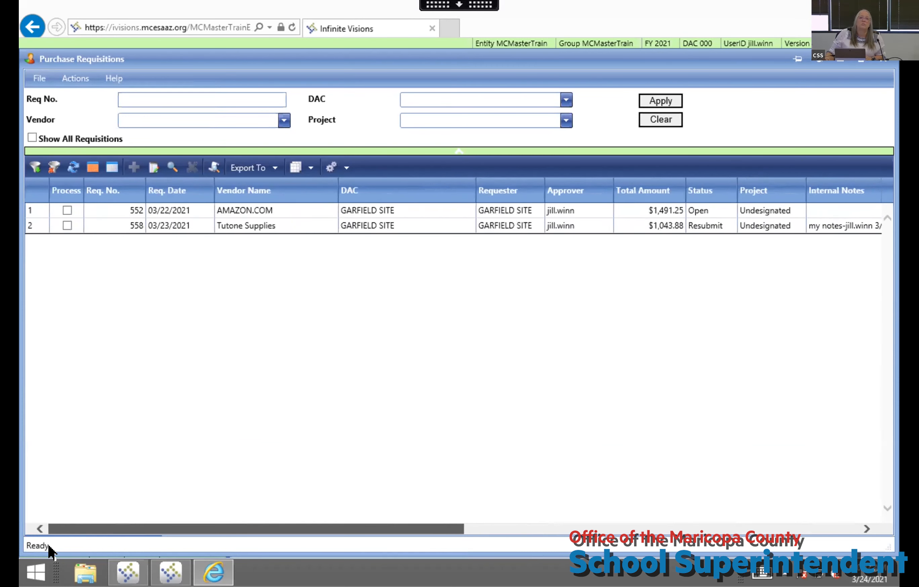
Mark requisition 558 for processing, view it as the AP Requisitions.pdf document, and close the document
{"action": "left_click", "coordinate": [74, 78]}
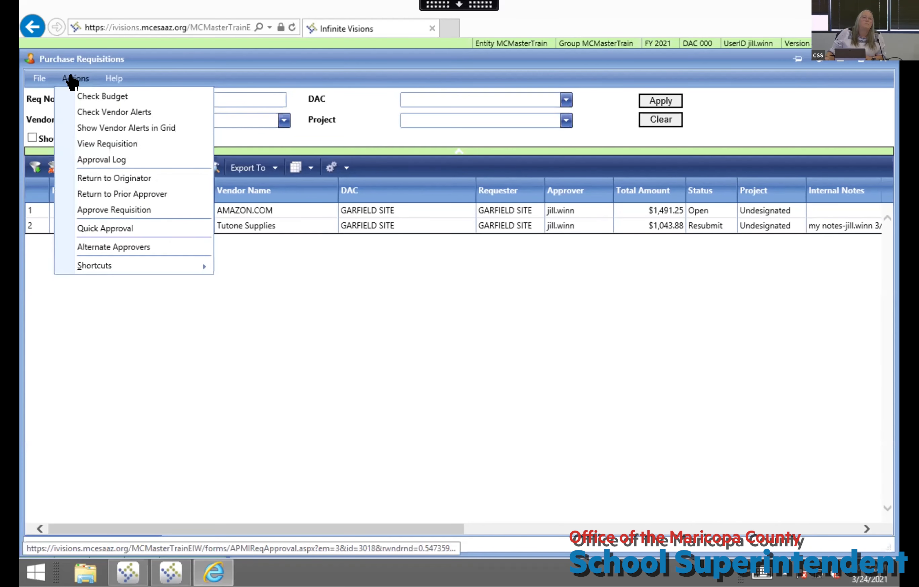
{"action": "left_click", "coordinate": [108, 143]}
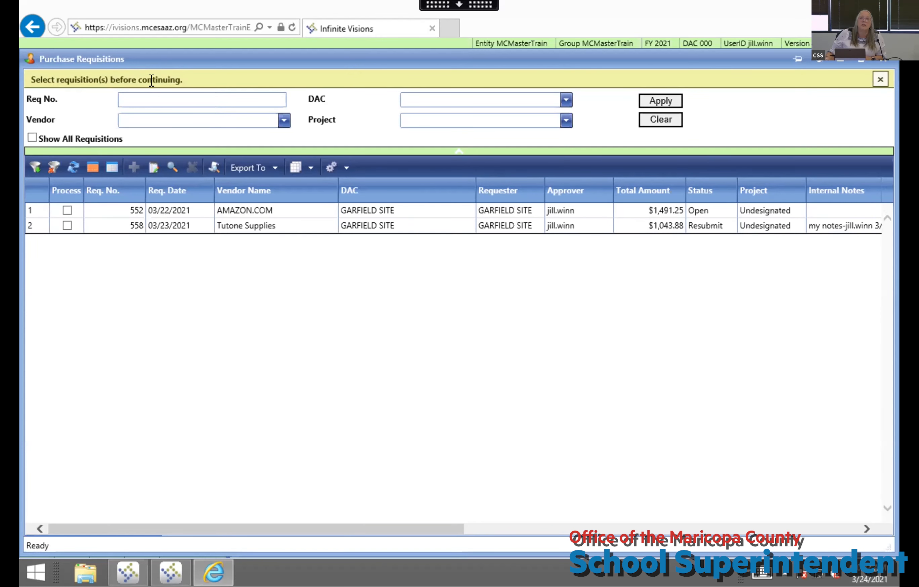
{"action": "left_click", "coordinate": [68, 225]}
{"action": "left_click", "coordinate": [75, 78]}
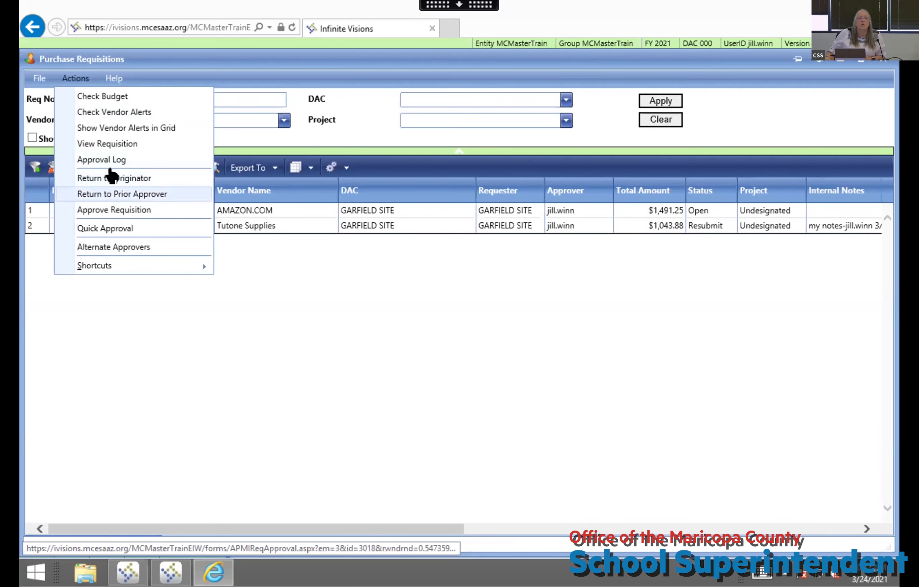
{"action": "left_click", "coordinate": [108, 137]}
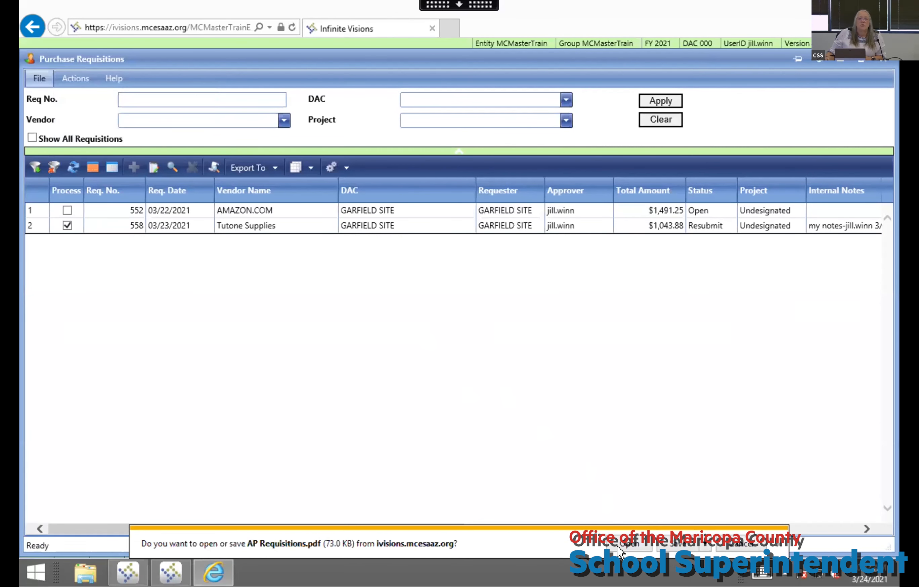
{"action": "left_click", "coordinate": [625, 545]}
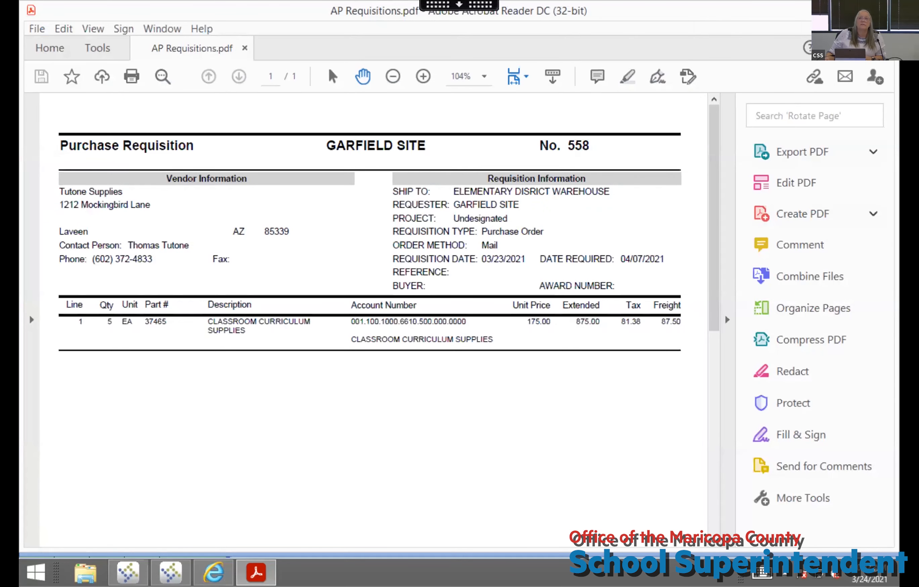
{"action": "key", "text": "alt+F4"}
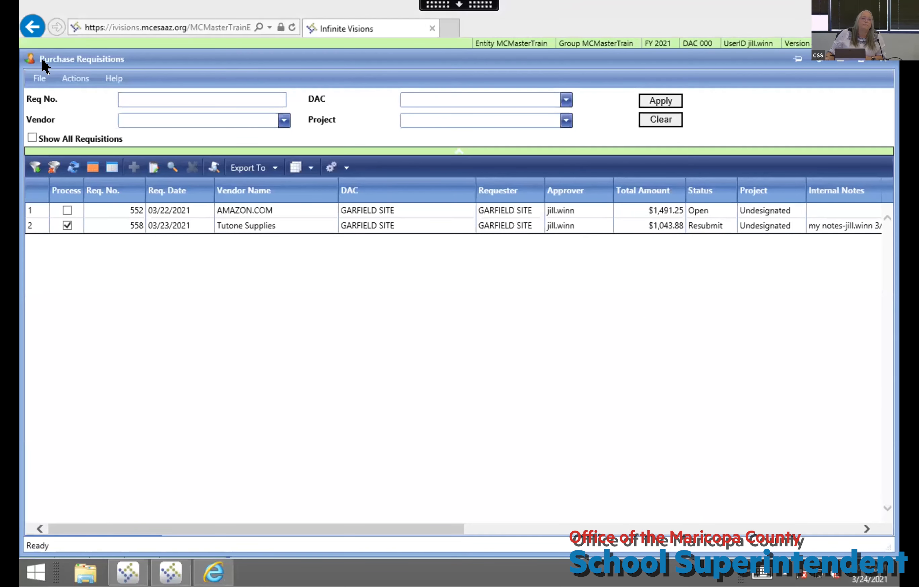
Try to open the approval log with requisition 558 marked and with both requisitions marked, leaving only 552 marked
{"action": "left_click", "coordinate": [77, 78]}
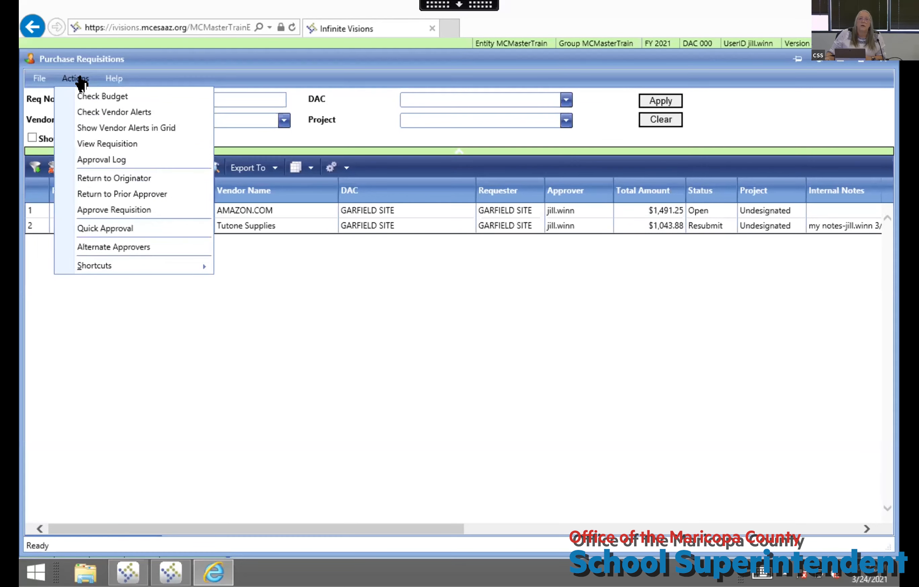
{"action": "left_click", "coordinate": [105, 159]}
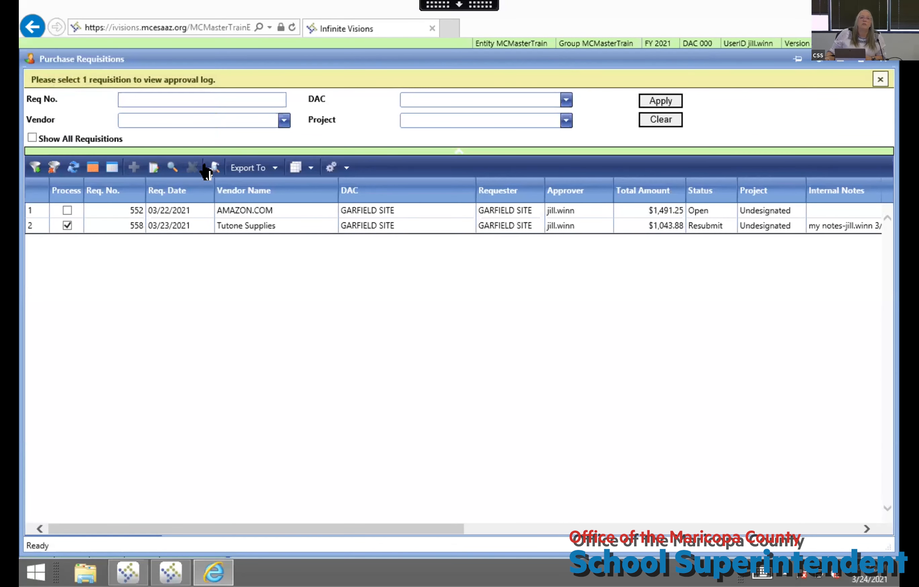
{"action": "left_click", "coordinate": [64, 223]}
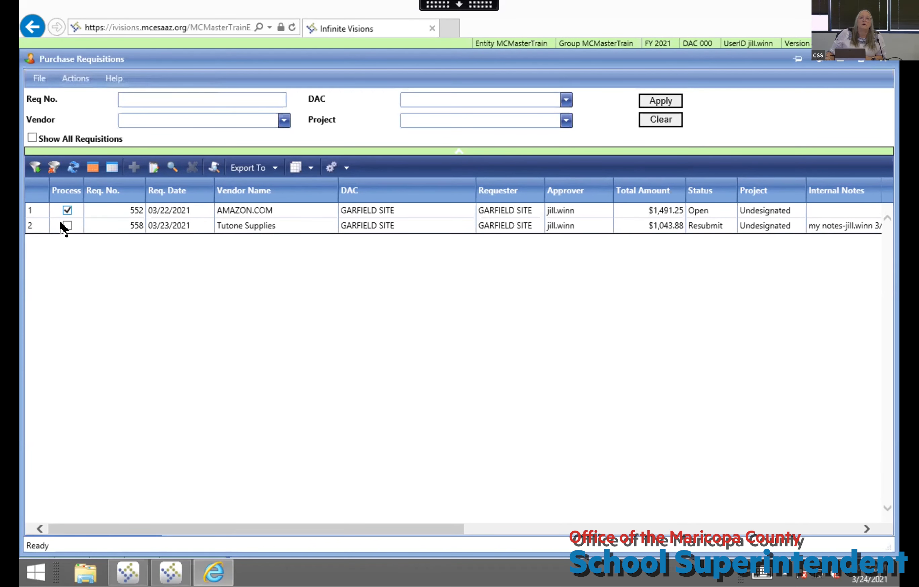
{"action": "left_click", "coordinate": [76, 79]}
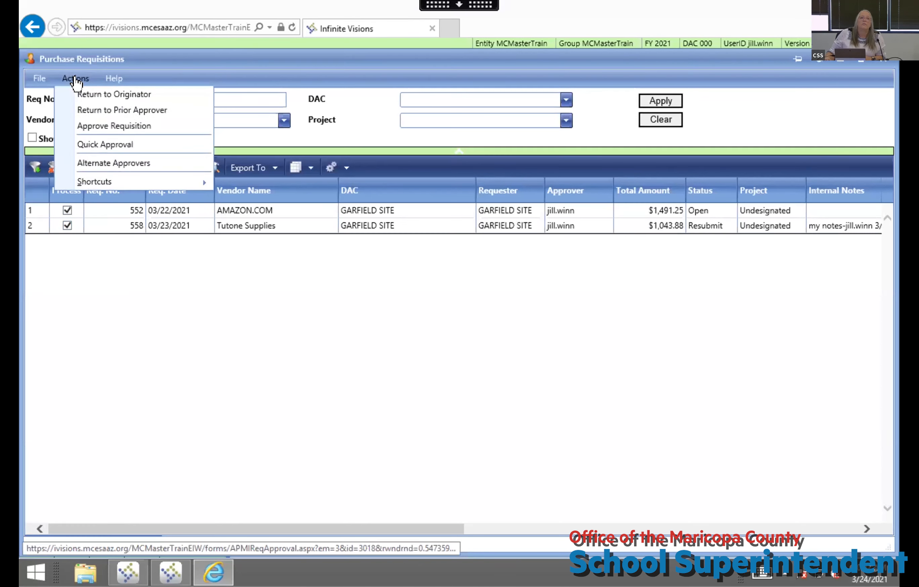
{"action": "left_click", "coordinate": [94, 160]}
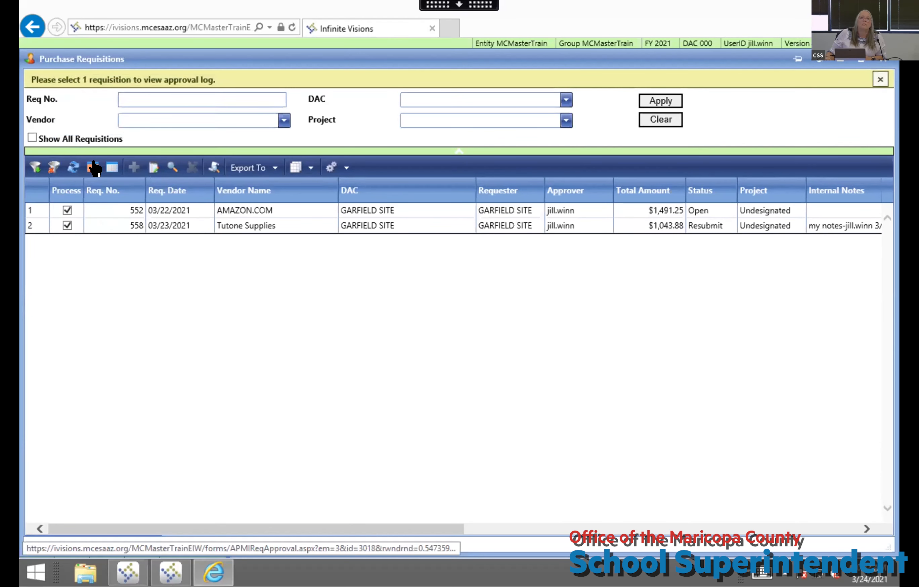
{"action": "left_click", "coordinate": [68, 227]}
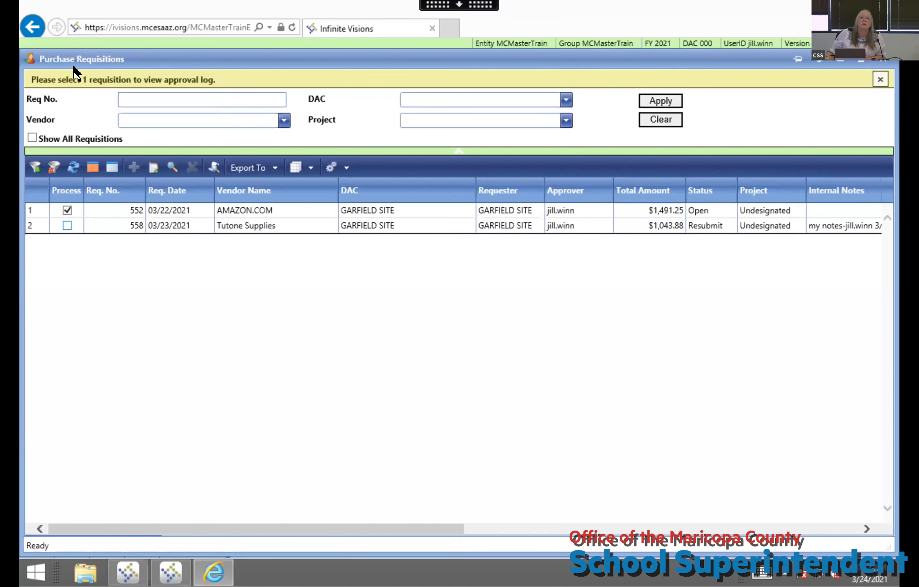
{"action": "left_click", "coordinate": [880, 78]}
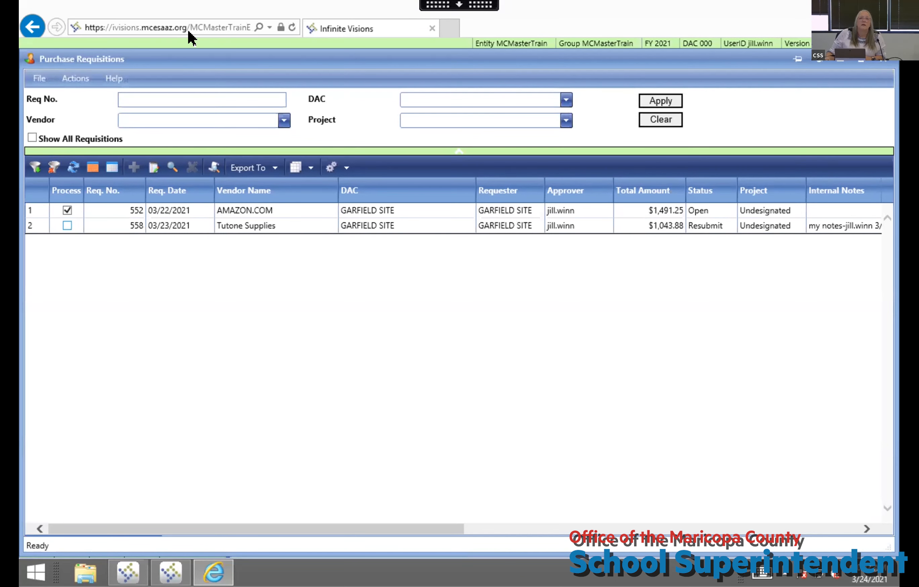
Try to open the approval log with only requisition 552 marked for processing, and dismiss the message
{"action": "left_click", "coordinate": [70, 80]}
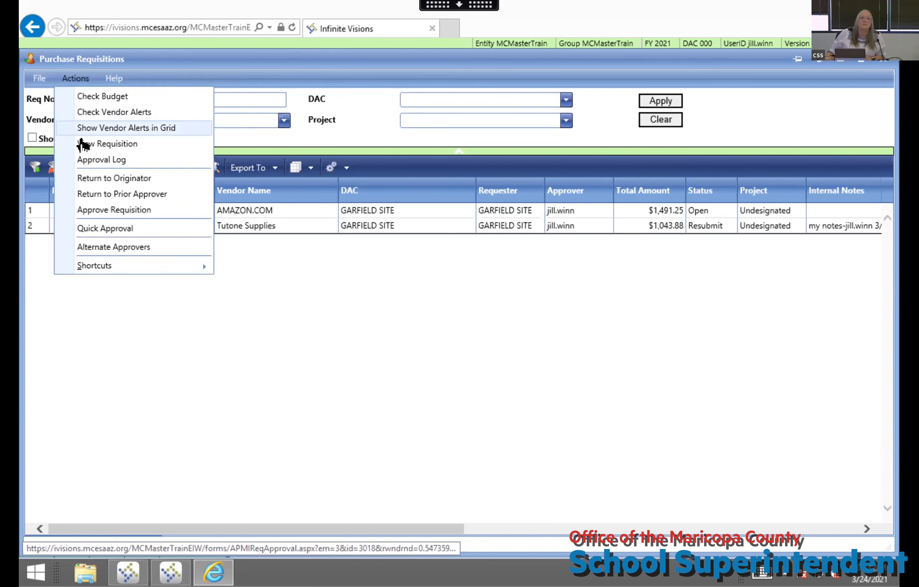
{"action": "left_click", "coordinate": [88, 159]}
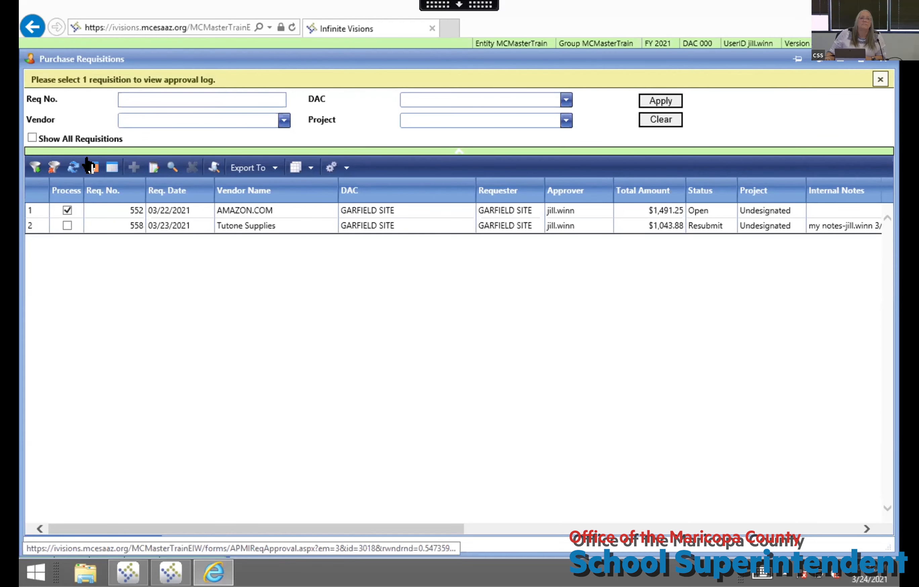
{"action": "left_click", "coordinate": [93, 209]}
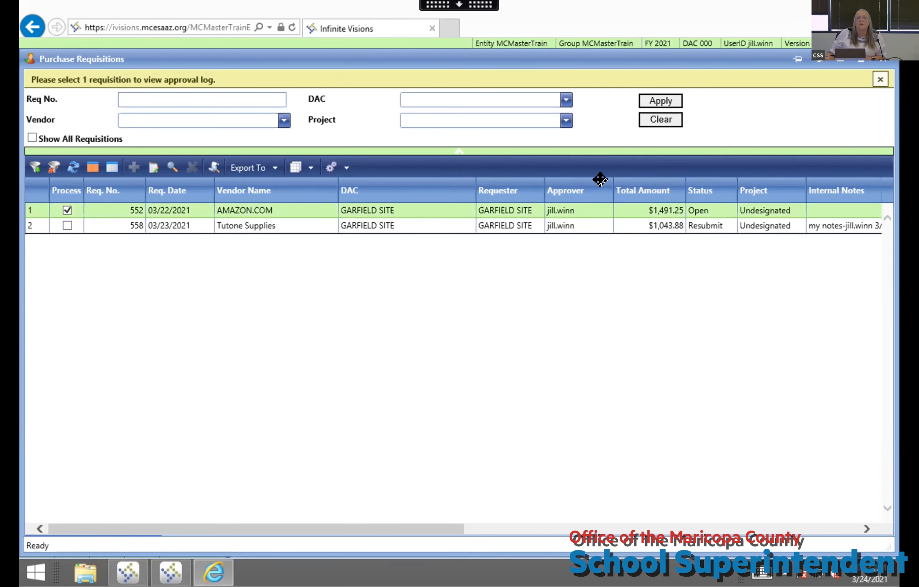
{"action": "left_click", "coordinate": [880, 79]}
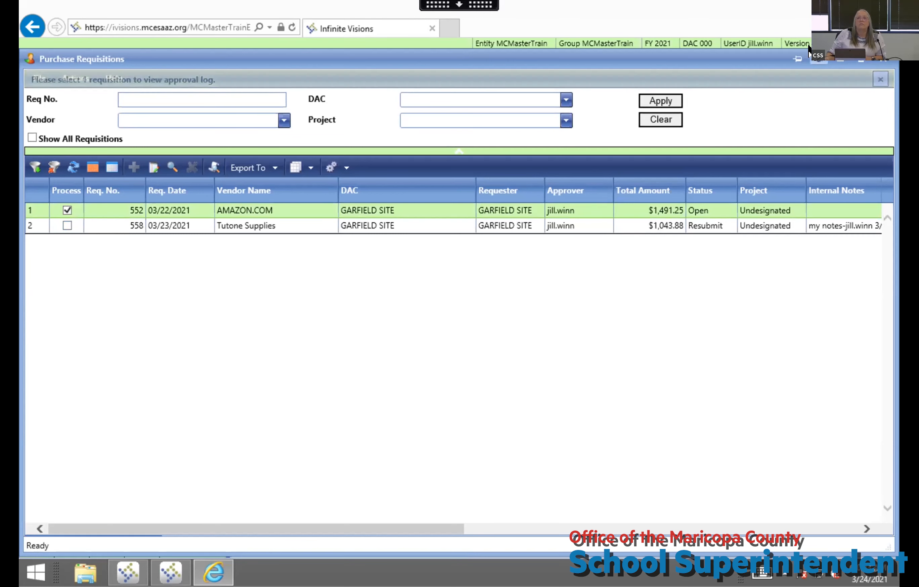
Reload the requisition list, mark requisition 558 and select its row, view its approval log, and close the log
{"action": "left_click", "coordinate": [814, 61]}
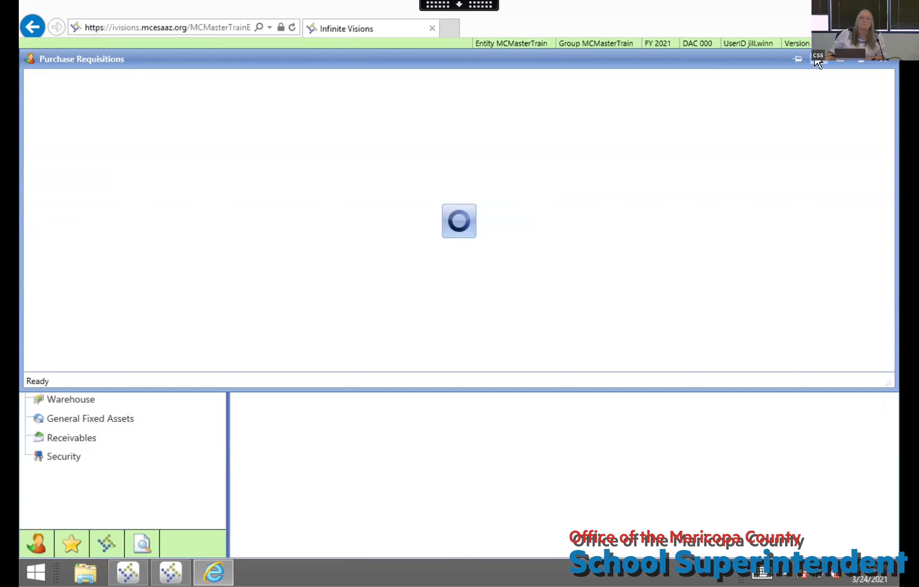
{"action": "left_click", "coordinate": [818, 62]}
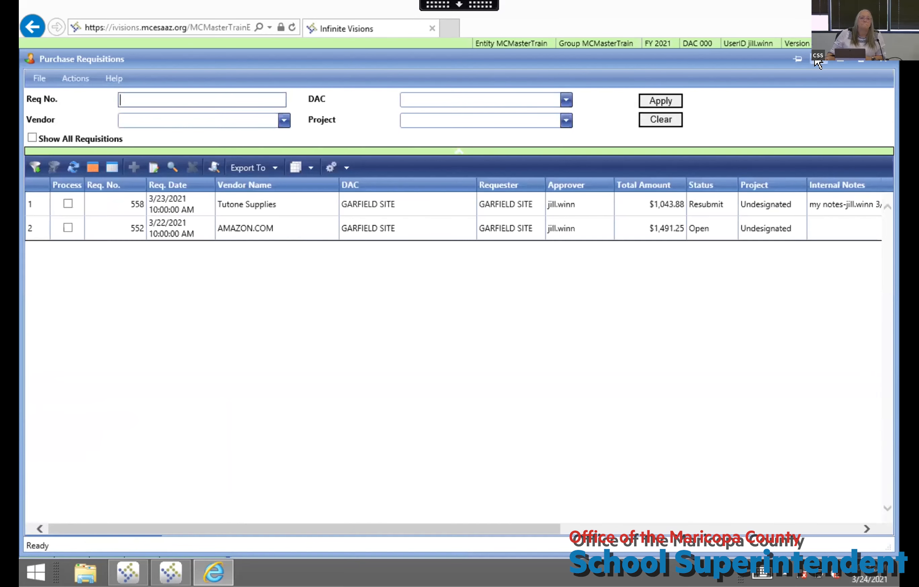
{"action": "left_click", "coordinate": [68, 204]}
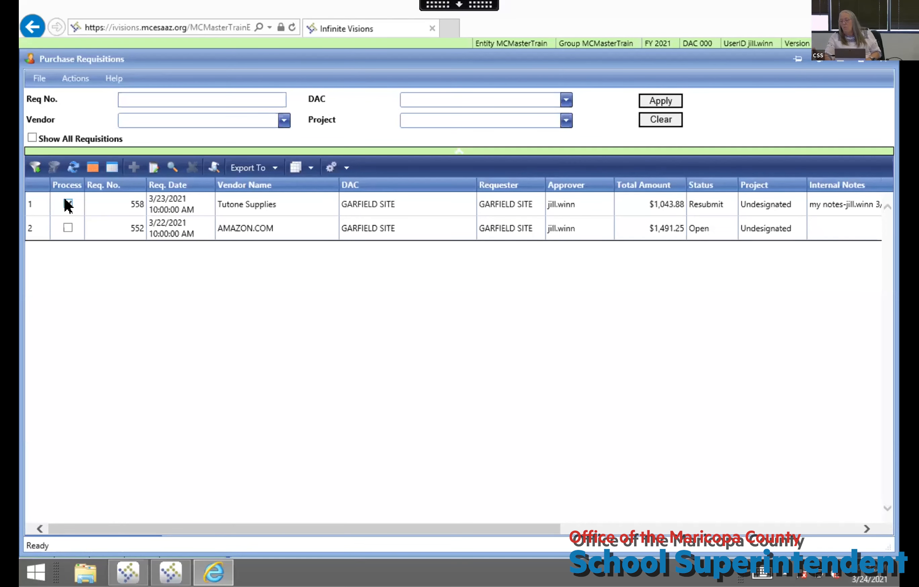
{"action": "left_click", "coordinate": [69, 80]}
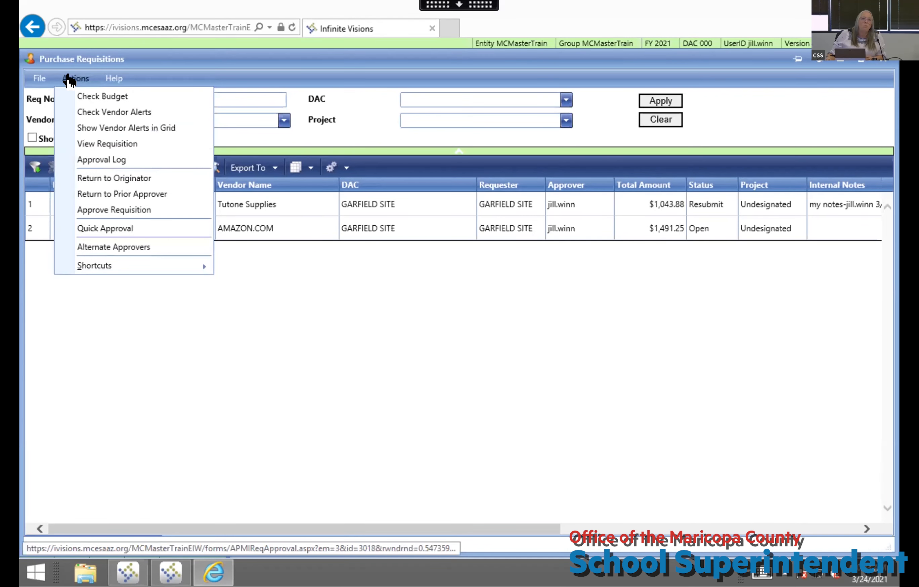
{"action": "left_click", "coordinate": [90, 163]}
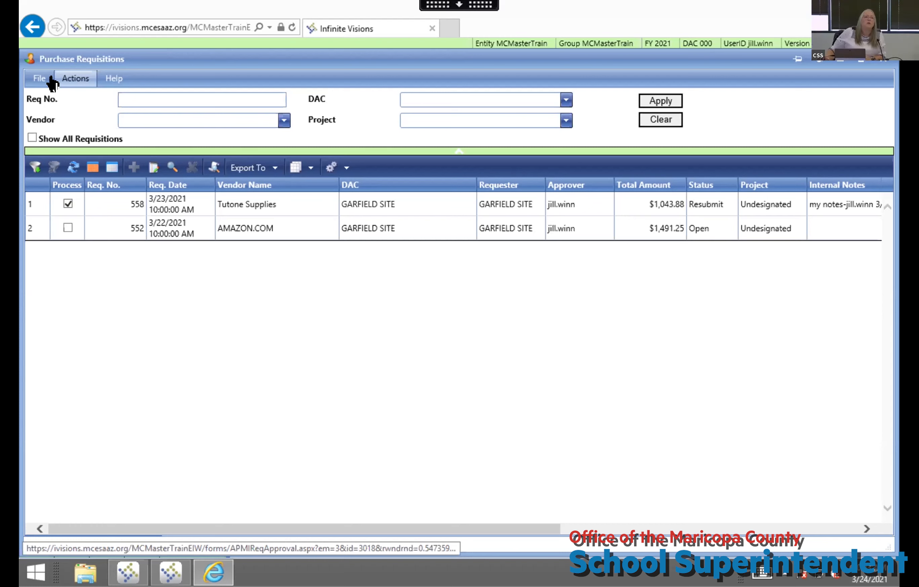
{"action": "left_click", "coordinate": [32, 202]}
{"action": "left_click", "coordinate": [75, 79]}
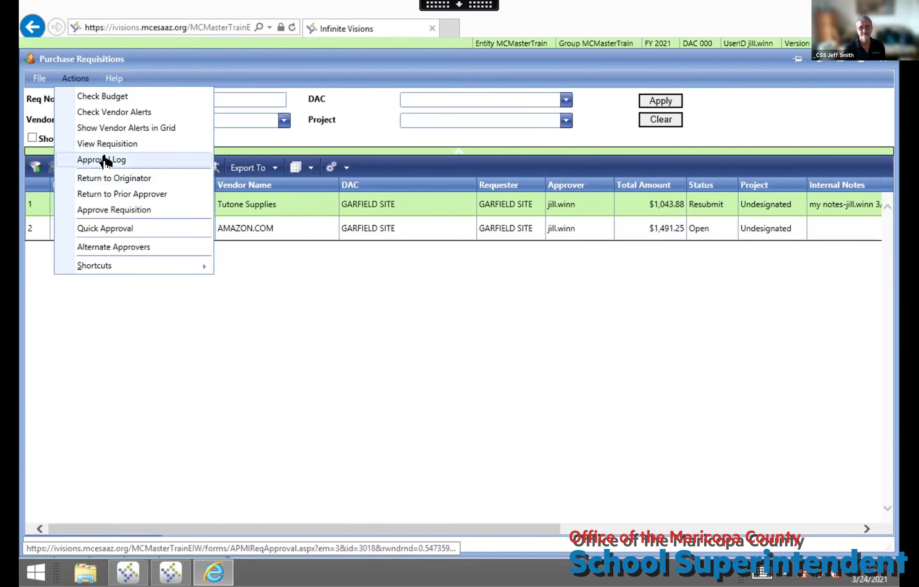
{"action": "left_click", "coordinate": [104, 160]}
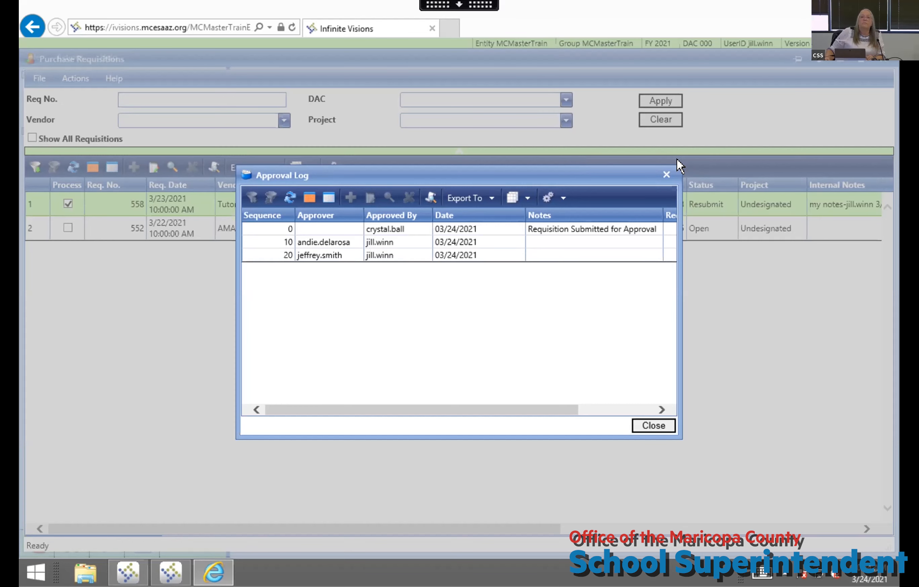
{"action": "left_click", "coordinate": [666, 176]}
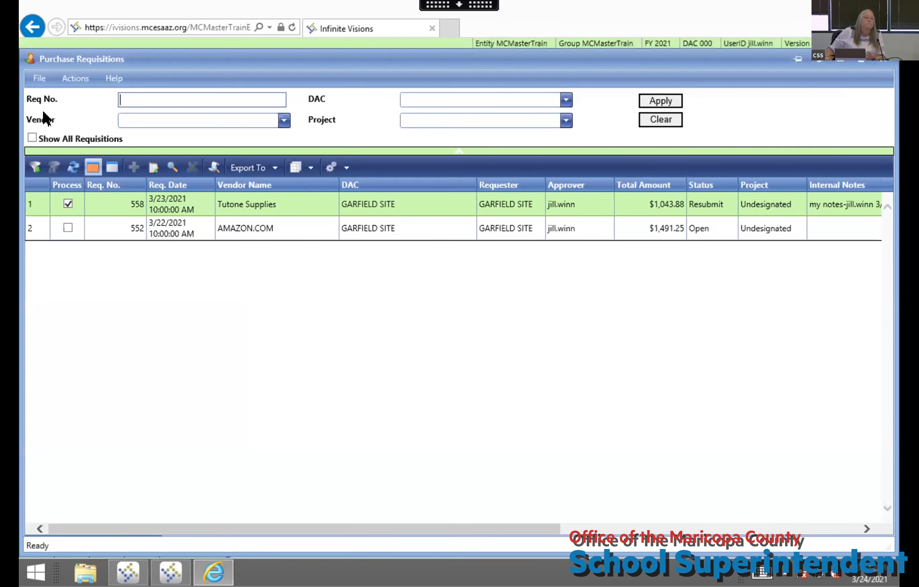
Return the marked requisition 558 to its originator and confirm the return
{"action": "left_click", "coordinate": [69, 81]}
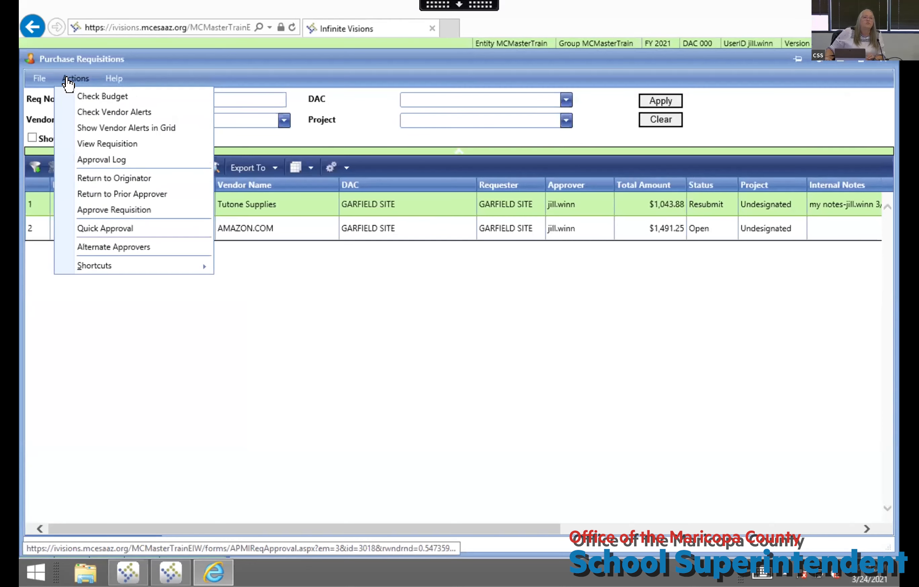
{"action": "left_click", "coordinate": [128, 180]}
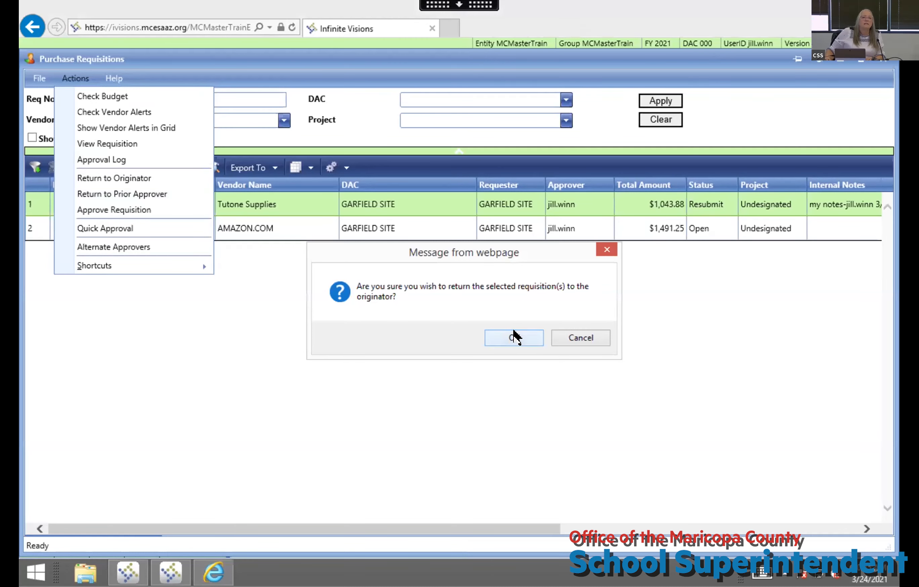
{"action": "left_click", "coordinate": [514, 335]}
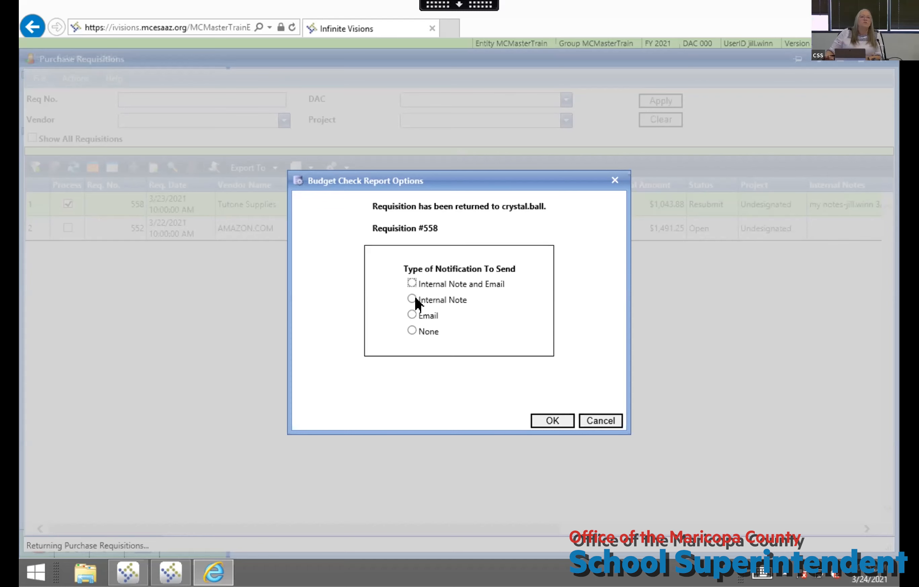
Choose Email as the return notification for requisition 558, add the reason "WHATEVER I WANT" to its message, and cancel the email
{"action": "left_click", "coordinate": [408, 313]}
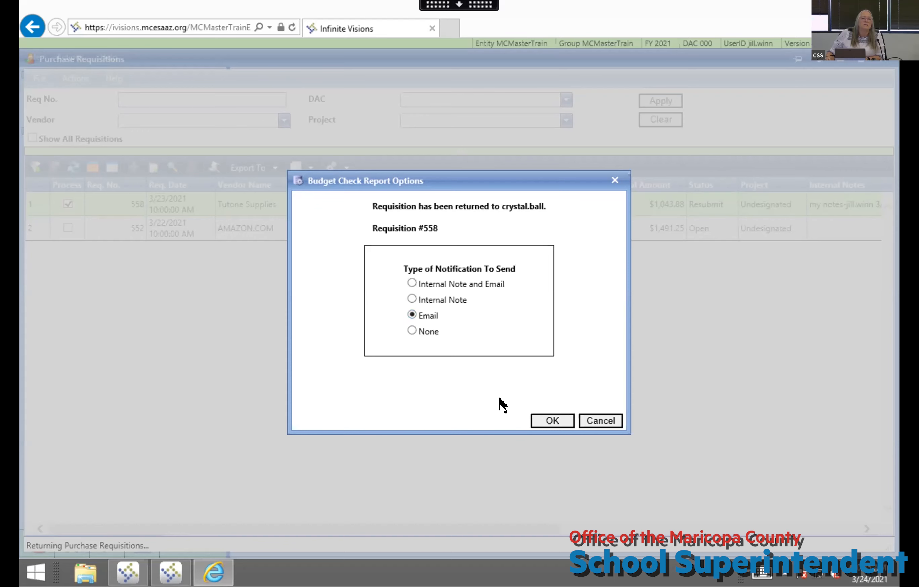
{"action": "left_click", "coordinate": [553, 420]}
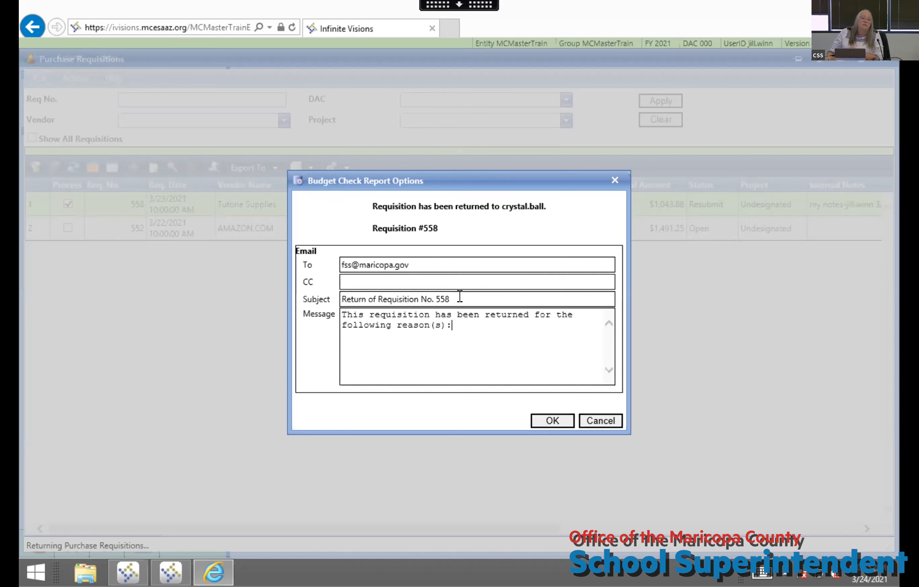
{"action": "type", "text": "WHATEVER I WANT"}
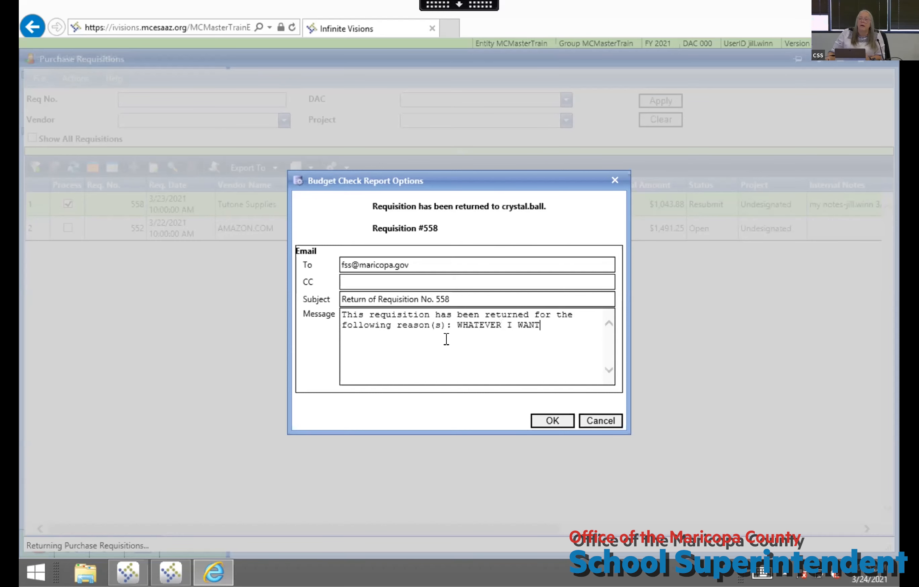
{"action": "left_click", "coordinate": [590, 421]}
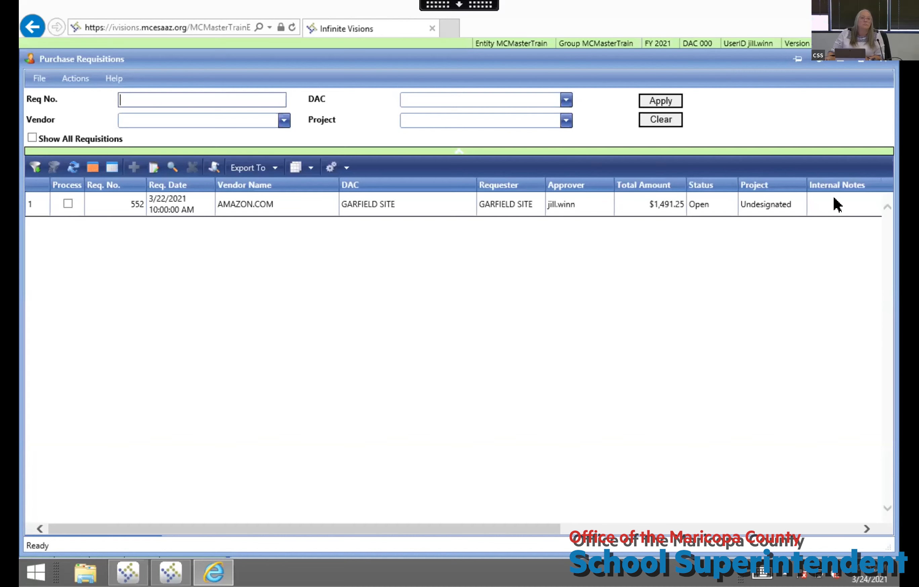
Try Quick Approval with no requisition marked, dismiss the message, and mark requisition 552 for processing
{"action": "left_click", "coordinate": [80, 79]}
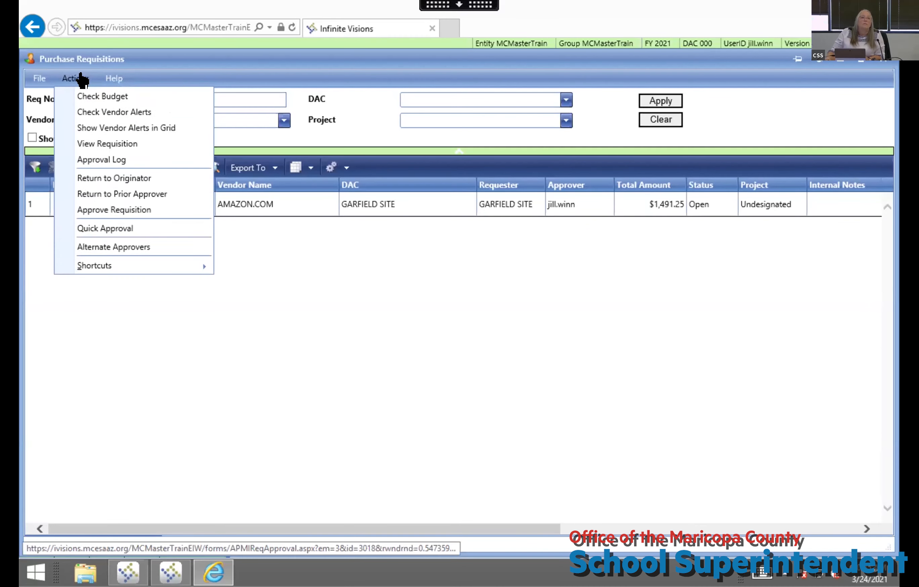
{"action": "left_click", "coordinate": [116, 229]}
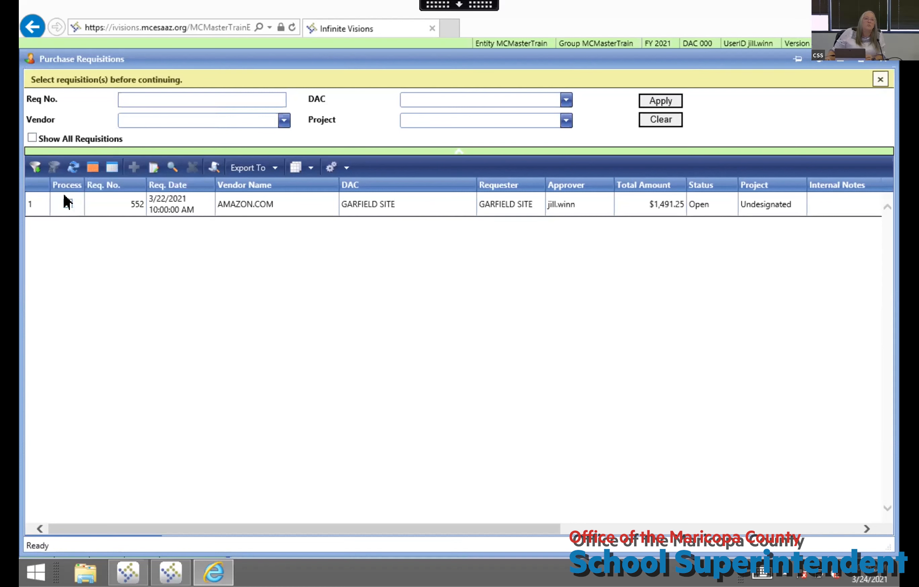
{"action": "left_click", "coordinate": [68, 204]}
{"action": "left_click", "coordinate": [880, 79]}
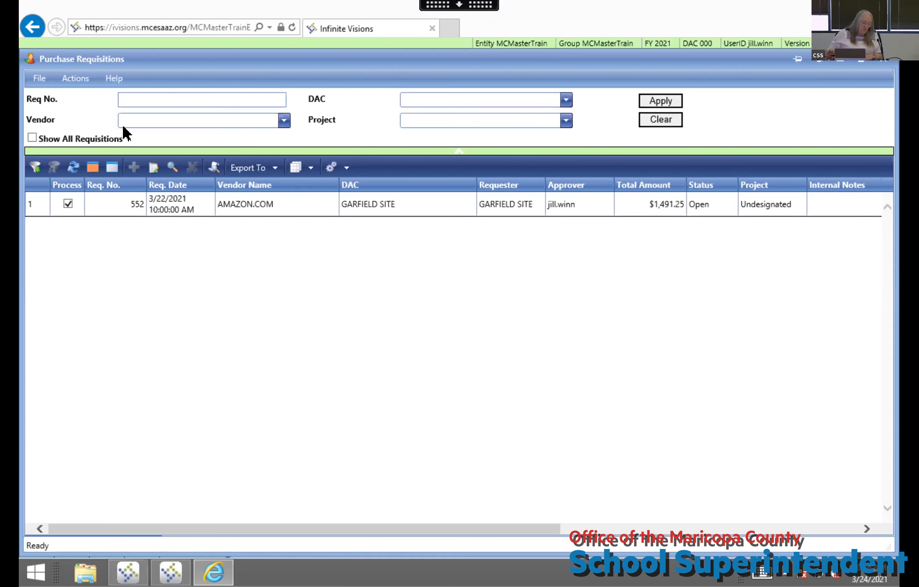
Start an alternate approver entry for the GARFIELD SITE DAC and choose the second approver offered
{"action": "left_click", "coordinate": [82, 79]}
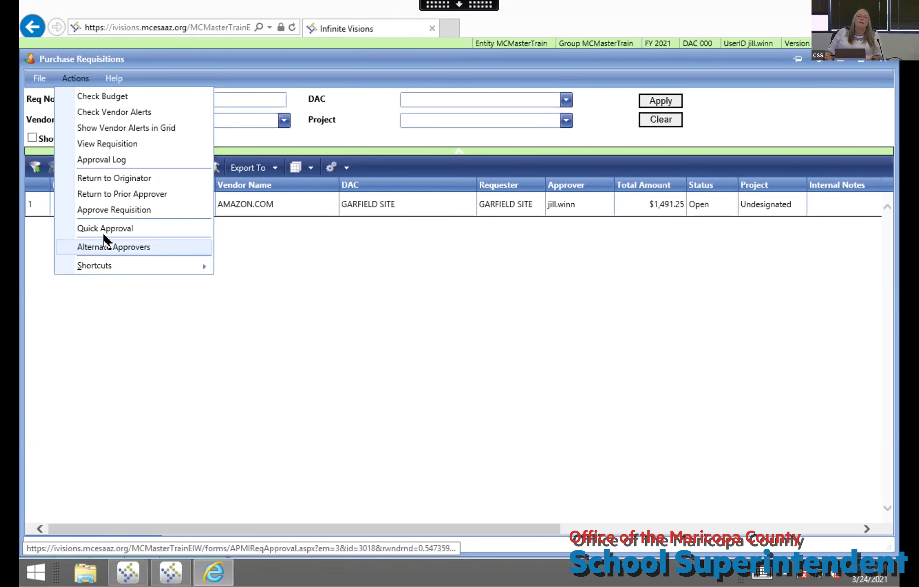
{"action": "left_click", "coordinate": [139, 249]}
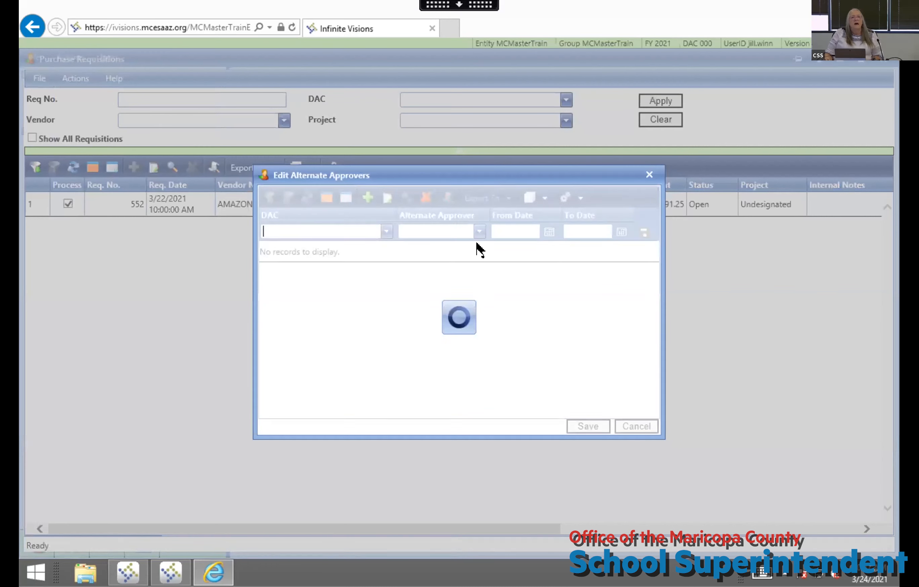
{"action": "left_click", "coordinate": [385, 232]}
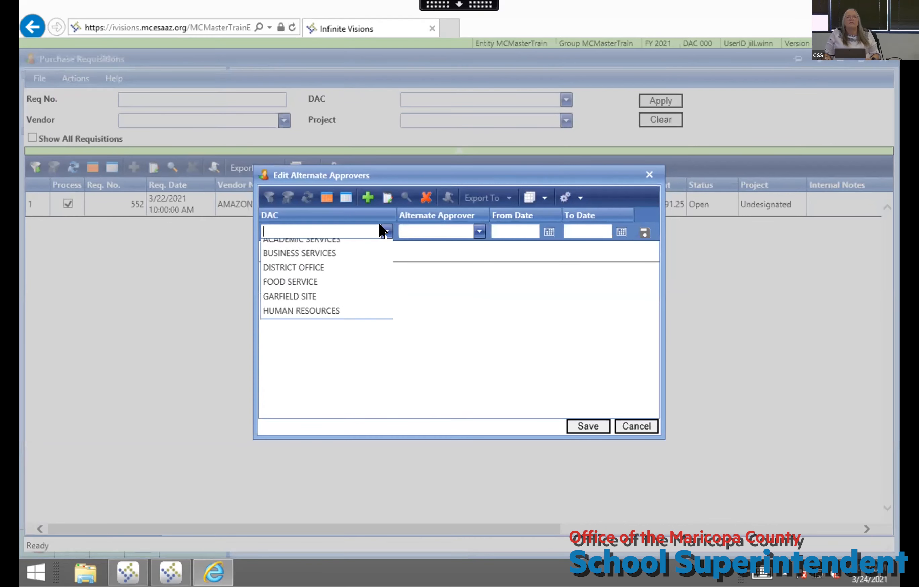
{"action": "left_click_drag", "start_coordinate": [397, 170], "coordinate": [398, 214]}
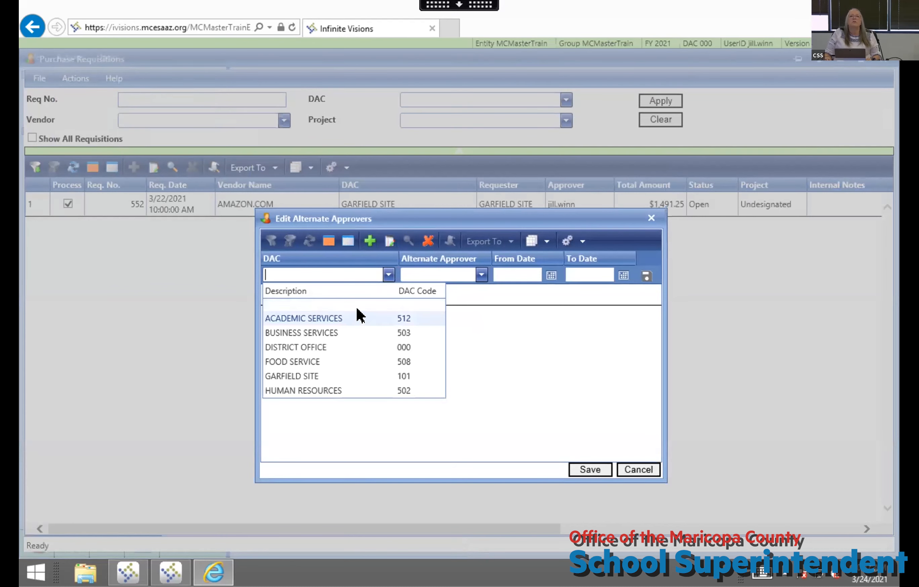
{"action": "left_click", "coordinate": [304, 375]}
{"action": "left_click", "coordinate": [480, 275]}
{"action": "left_click", "coordinate": [432, 313]}
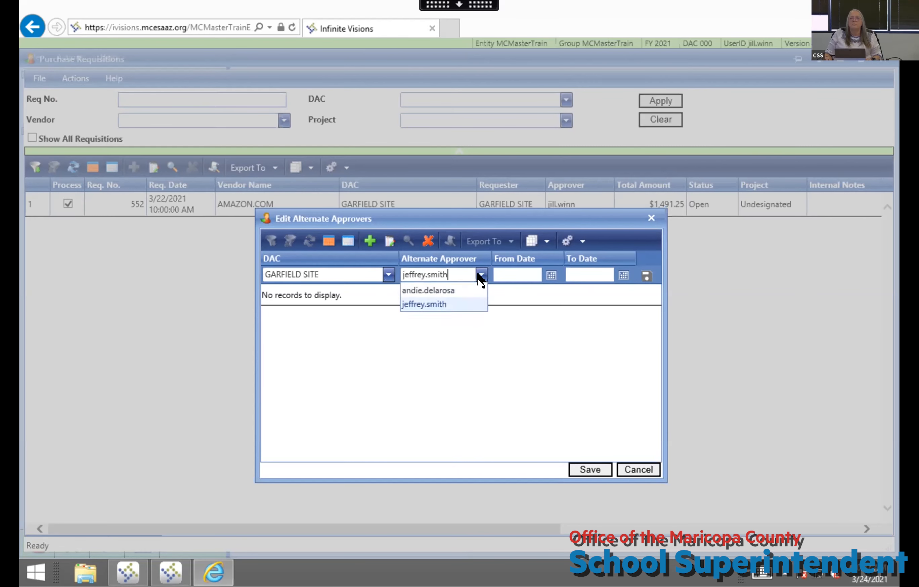
Date the alternate approver entry from 3/24/2021 to 3/31/2021, add it to the list, save, and close the editor
{"action": "left_click", "coordinate": [549, 276]}
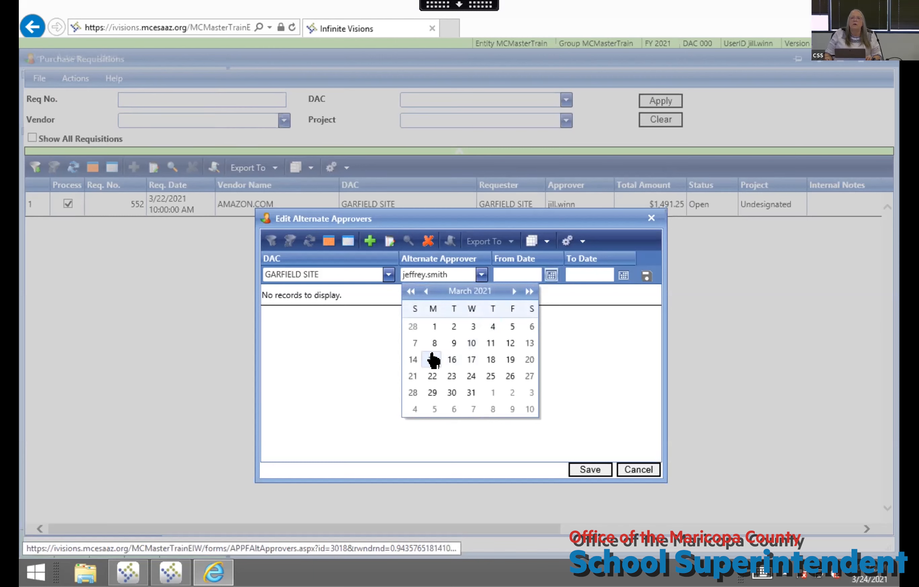
{"action": "left_click", "coordinate": [470, 376]}
{"action": "left_click", "coordinate": [615, 275]}
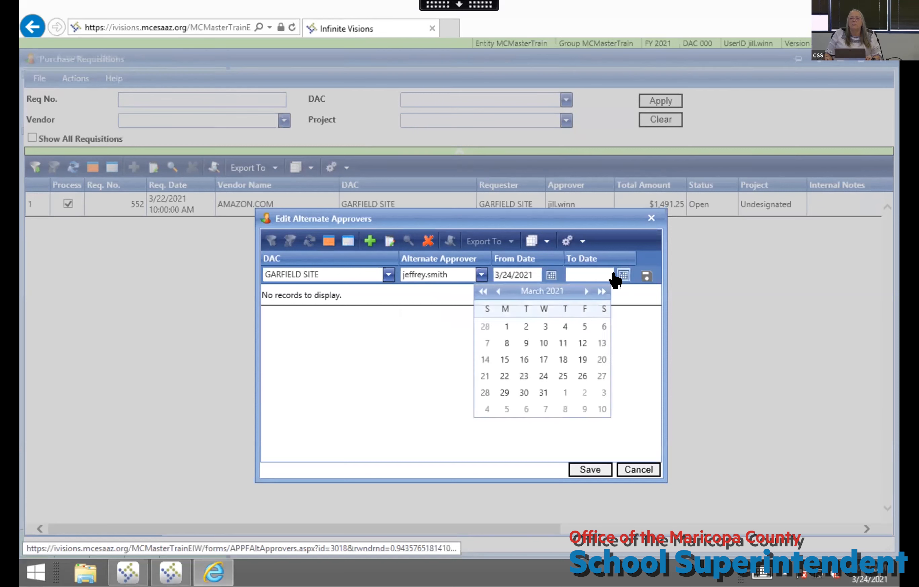
{"action": "left_click", "coordinate": [544, 393]}
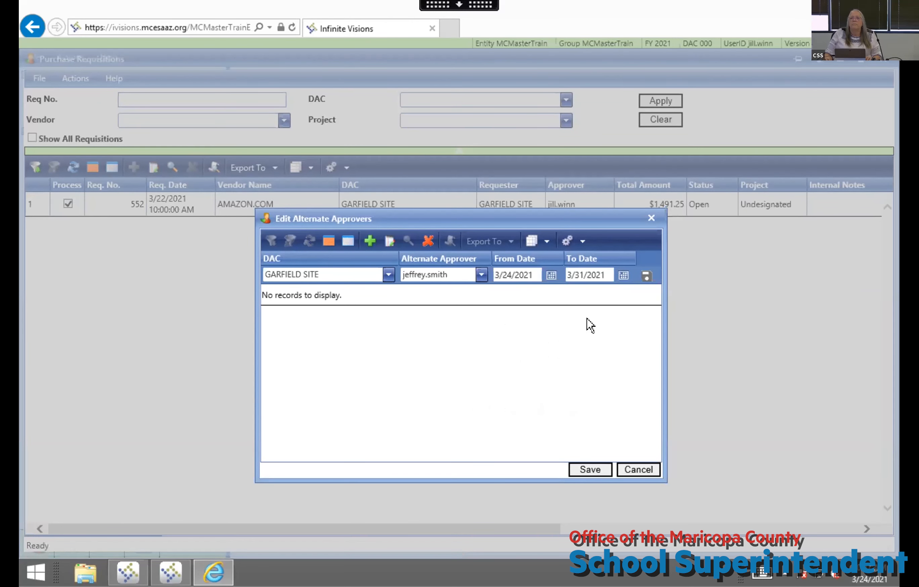
{"action": "left_click", "coordinate": [642, 276]}
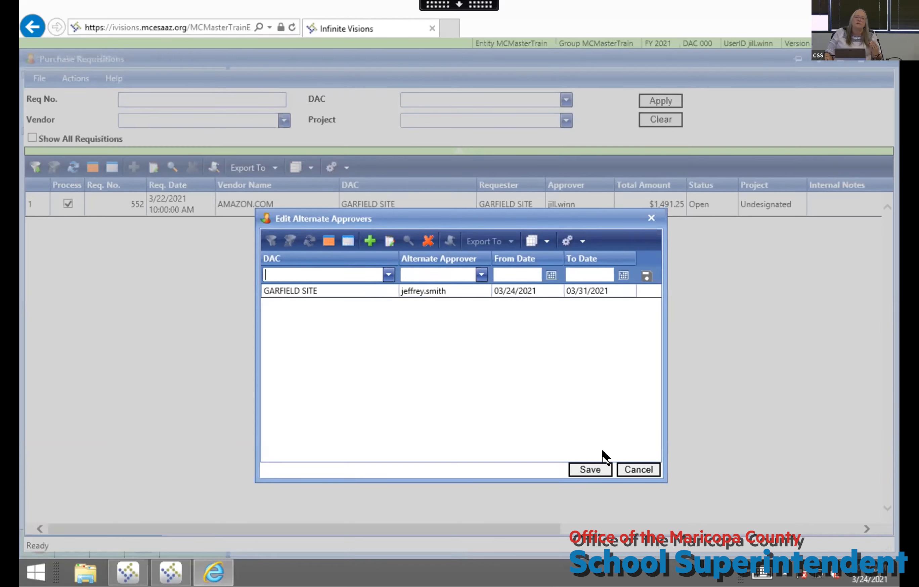
{"action": "left_click", "coordinate": [588, 470]}
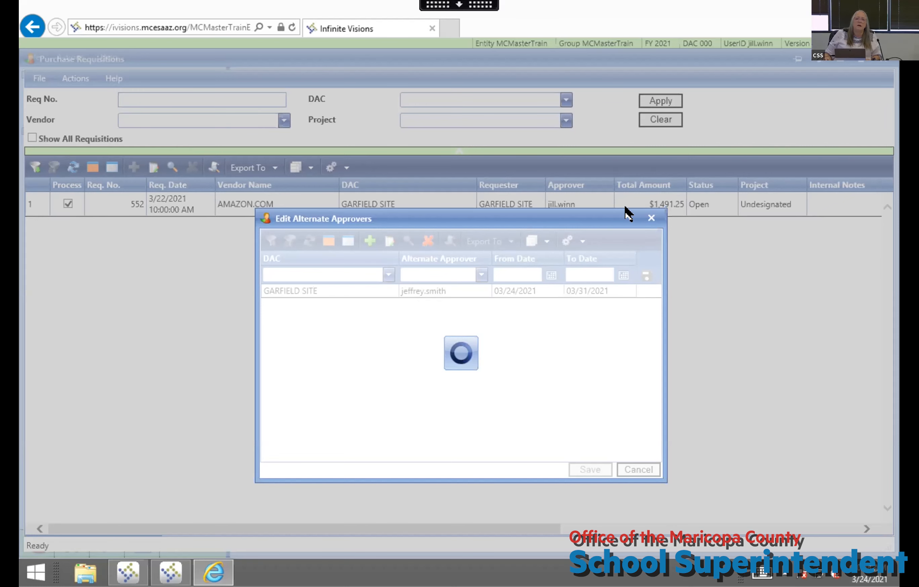
{"action": "left_click", "coordinate": [648, 219]}
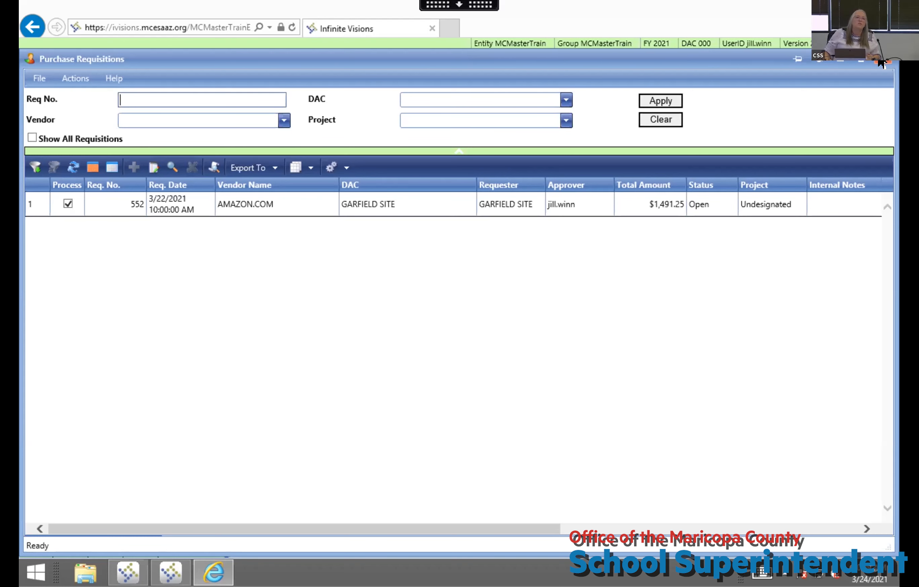
Leave the purchase requisitions, open the purchasing Control Panel, and try to load all records without filters
{"action": "left_click", "coordinate": [881, 63]}
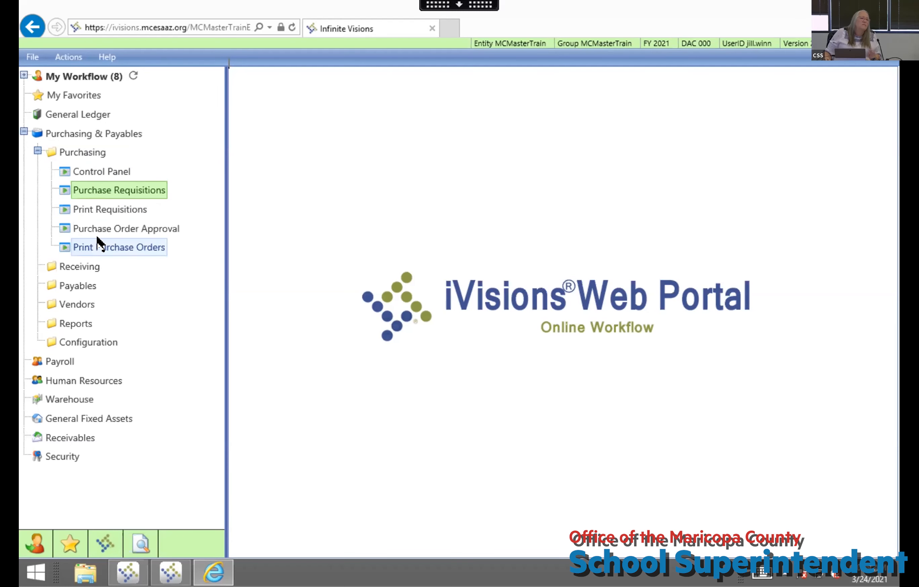
{"action": "left_click", "coordinate": [108, 174]}
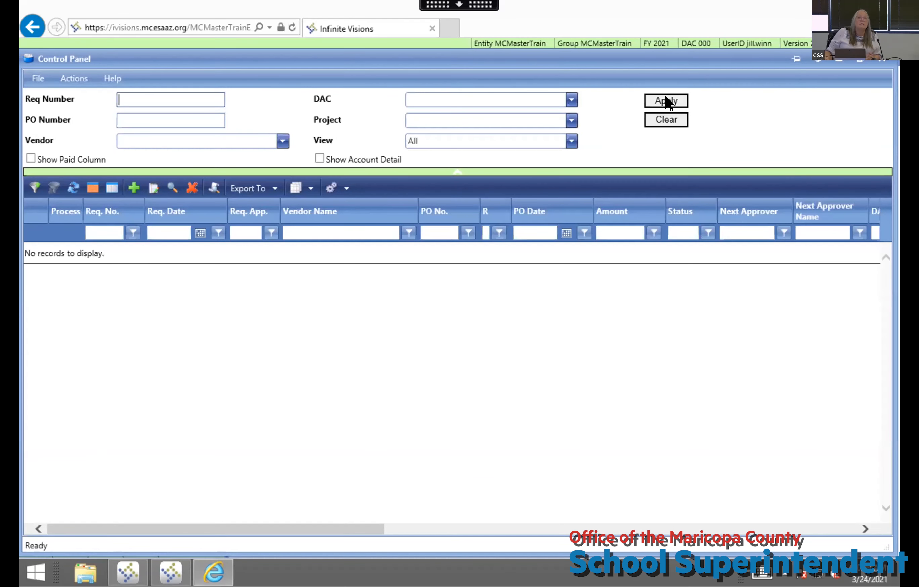
{"action": "left_click", "coordinate": [666, 102]}
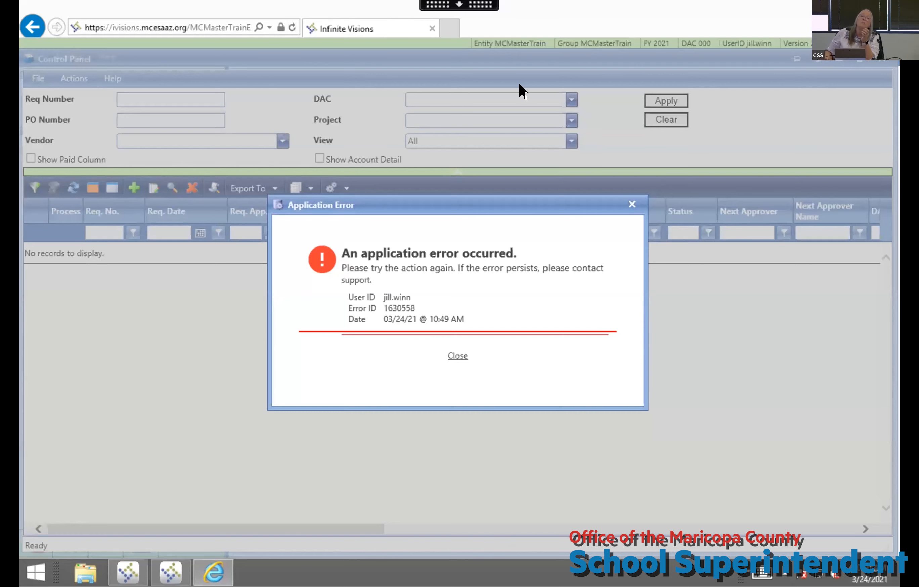
{"action": "left_click", "coordinate": [630, 205]}
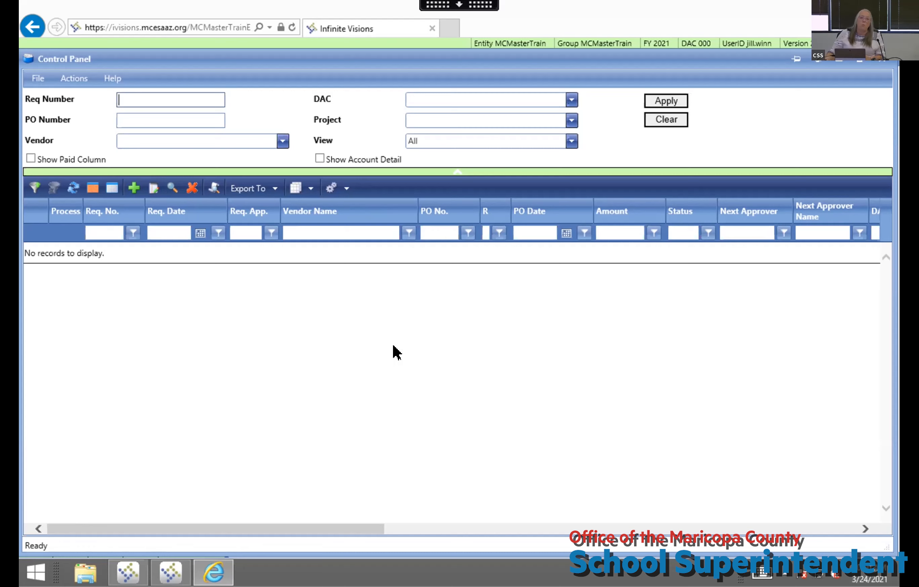
Switch to the Infinite Visions desktop client and open the DISTRICT OFFICE record (DAC 000) in Distributed Accountability Centers for editing
{"action": "left_click", "coordinate": [170, 574]}
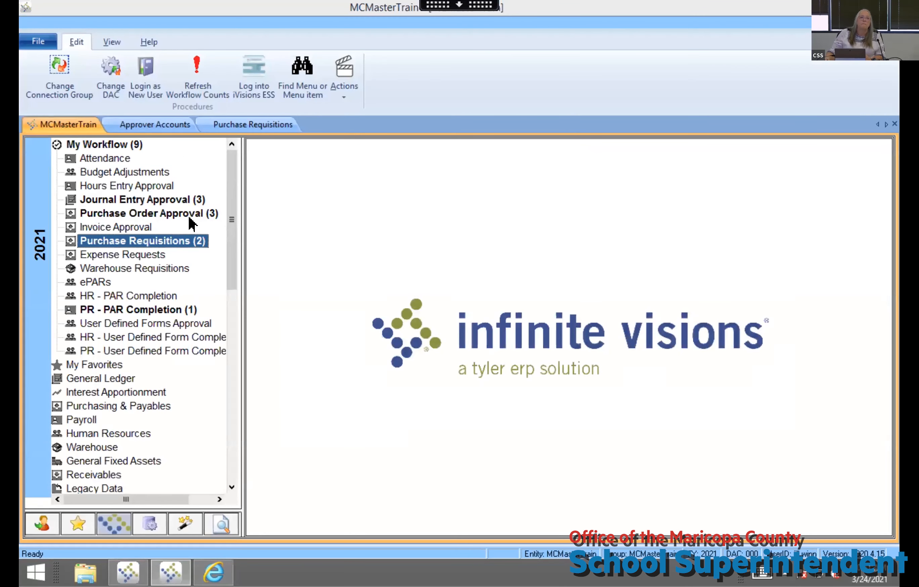
{"action": "left_click_drag", "start_coordinate": [228, 214], "coordinate": [232, 314]}
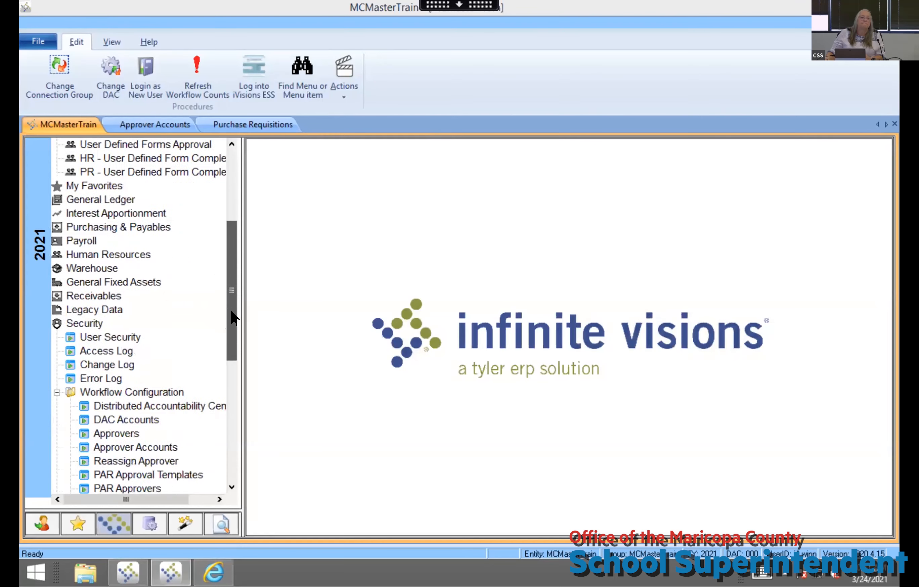
{"action": "double_click", "coordinate": [141, 338]}
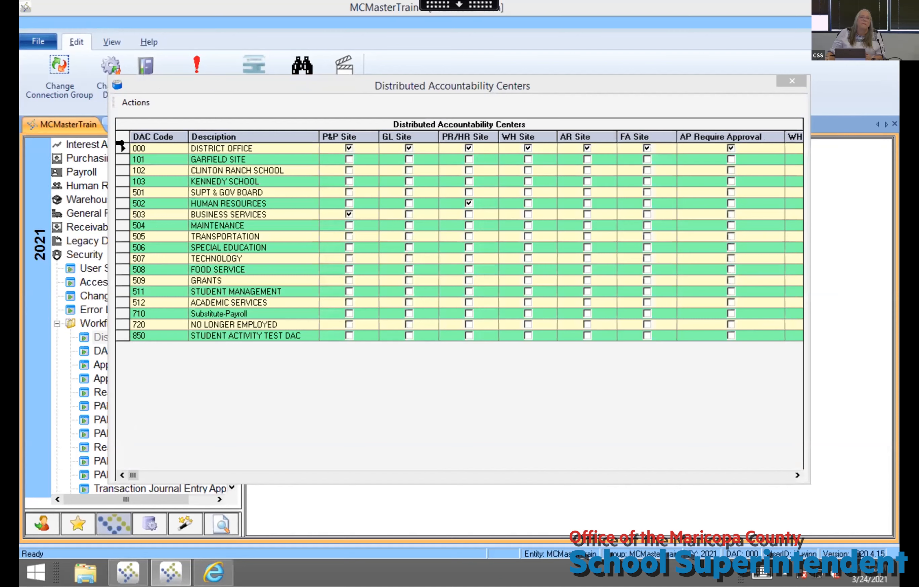
{"action": "double_click", "coordinate": [118, 148]}
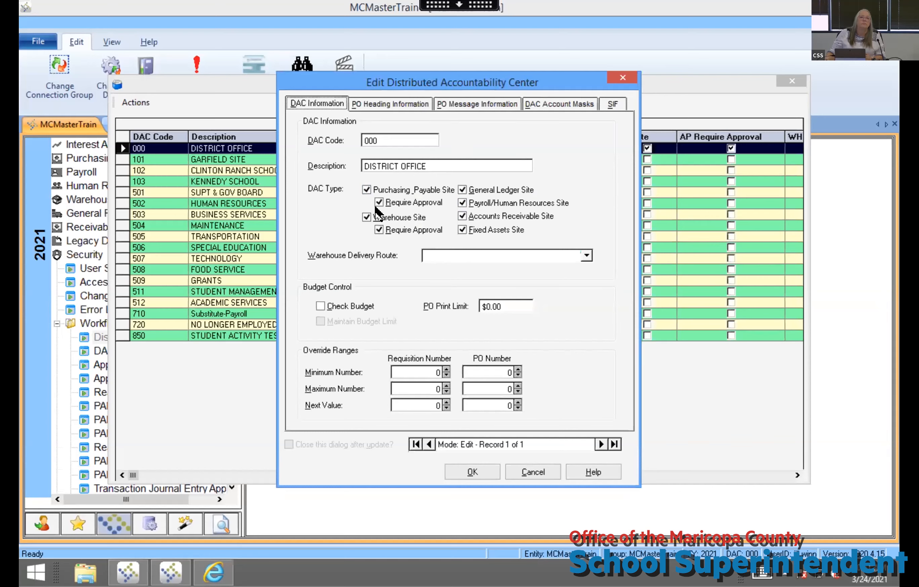
Toggle Purchasing Payable Site, its Require Approval, and General Ledger Site off and back on for DAC 000, and save the record
{"action": "left_click", "coordinate": [367, 190]}
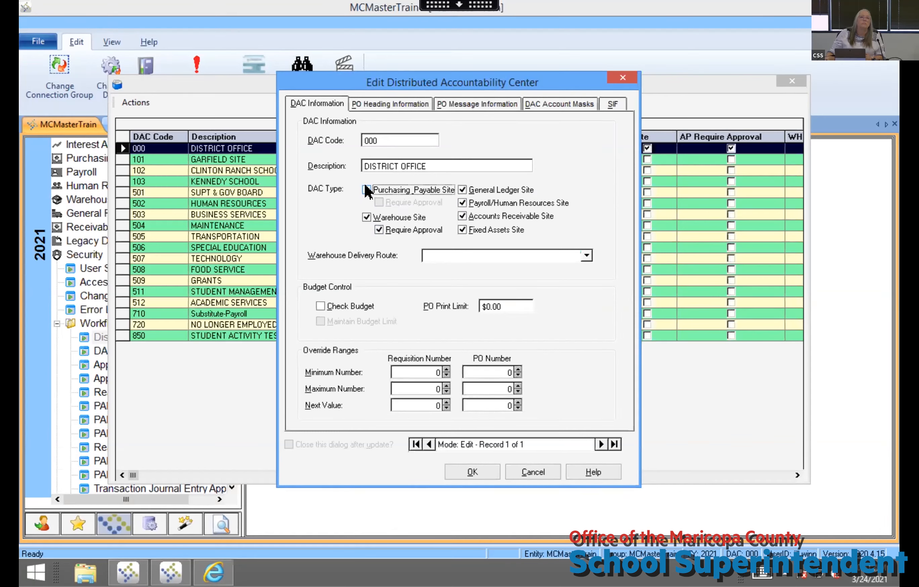
{"action": "left_click", "coordinate": [366, 190]}
{"action": "left_click", "coordinate": [379, 202]}
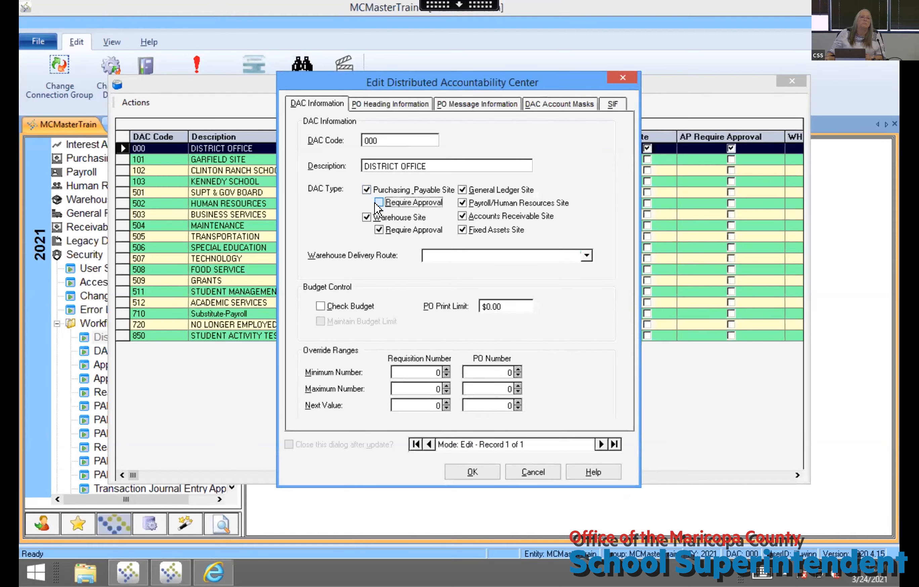
{"action": "left_click", "coordinate": [462, 191]}
{"action": "left_click", "coordinate": [462, 191]}
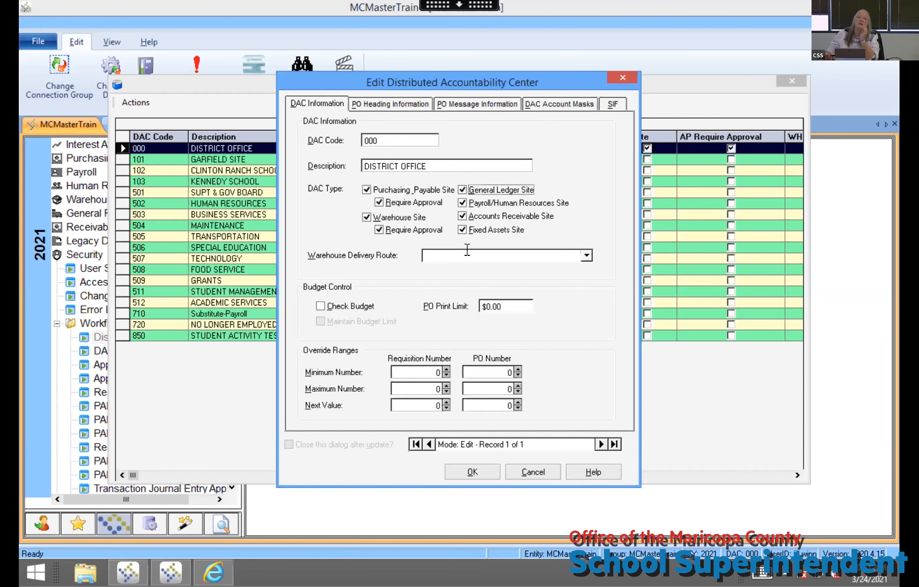
{"action": "left_click", "coordinate": [367, 190]}
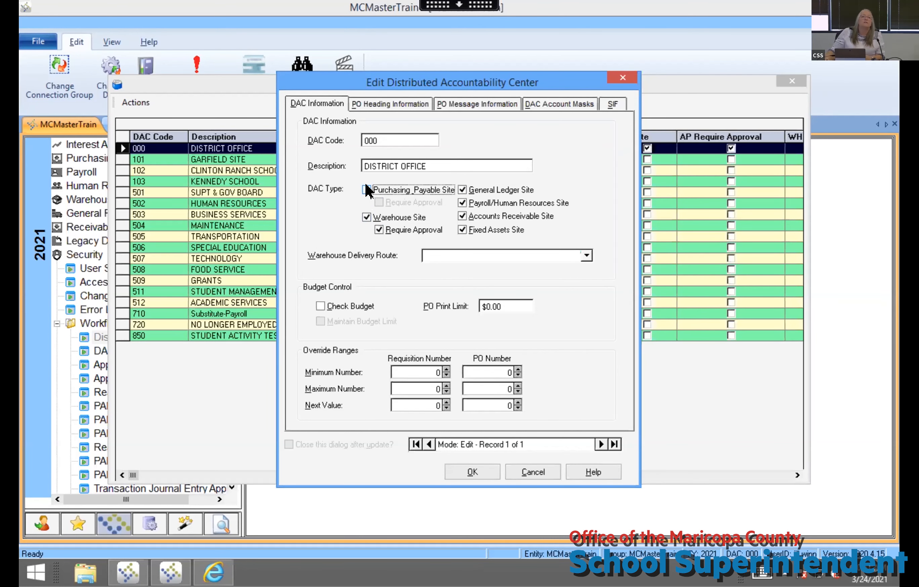
{"action": "left_click", "coordinate": [367, 190]}
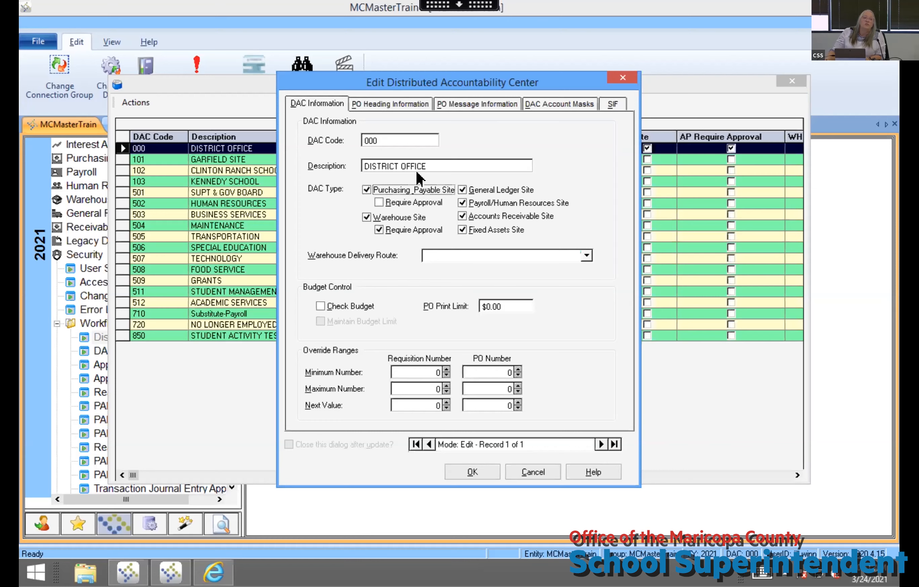
{"action": "left_click", "coordinate": [402, 202]}
{"action": "left_click", "coordinate": [474, 472]}
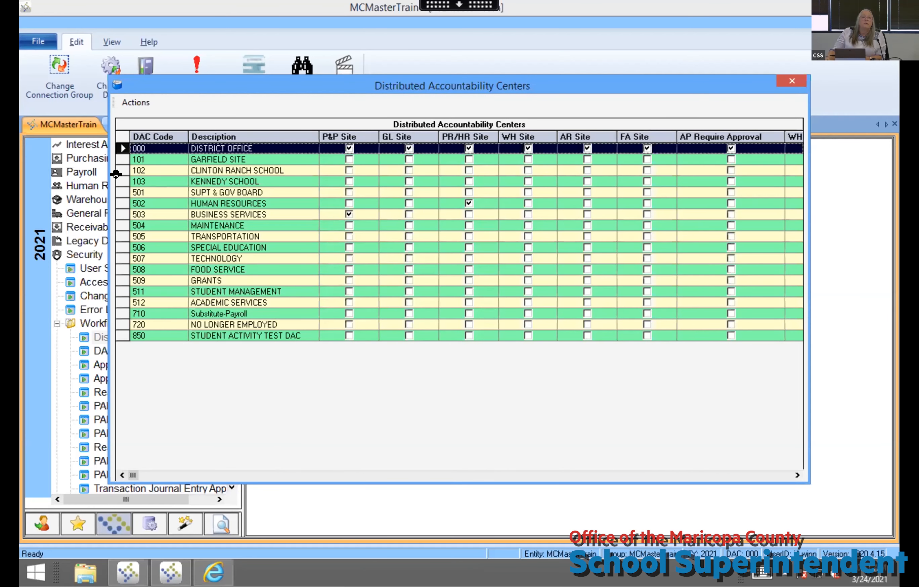
Reopen DAC 000, toggle Purchasing Payable Site, Warehouse Site and both Require Approval options off and back on, and leave without saving
{"action": "left_click", "coordinate": [121, 181]}
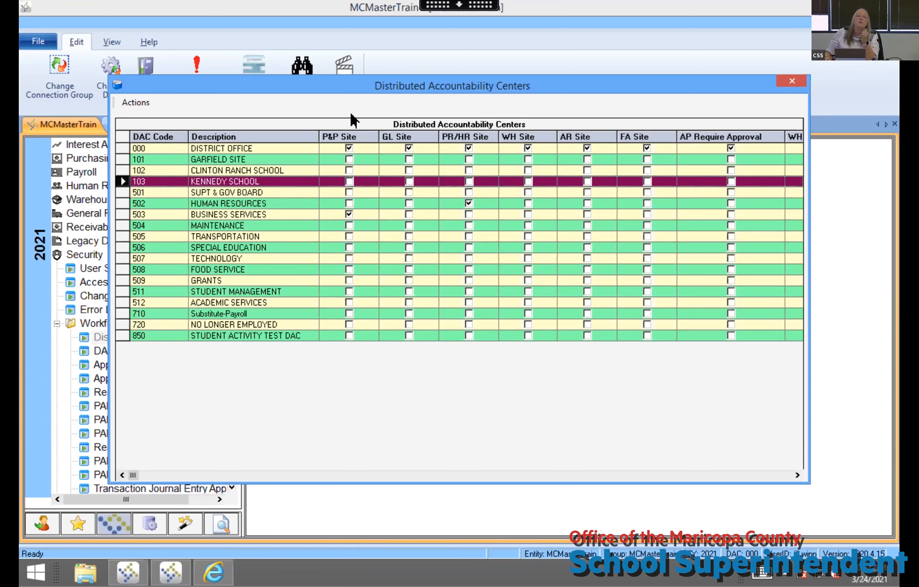
{"action": "left_click", "coordinate": [379, 147]}
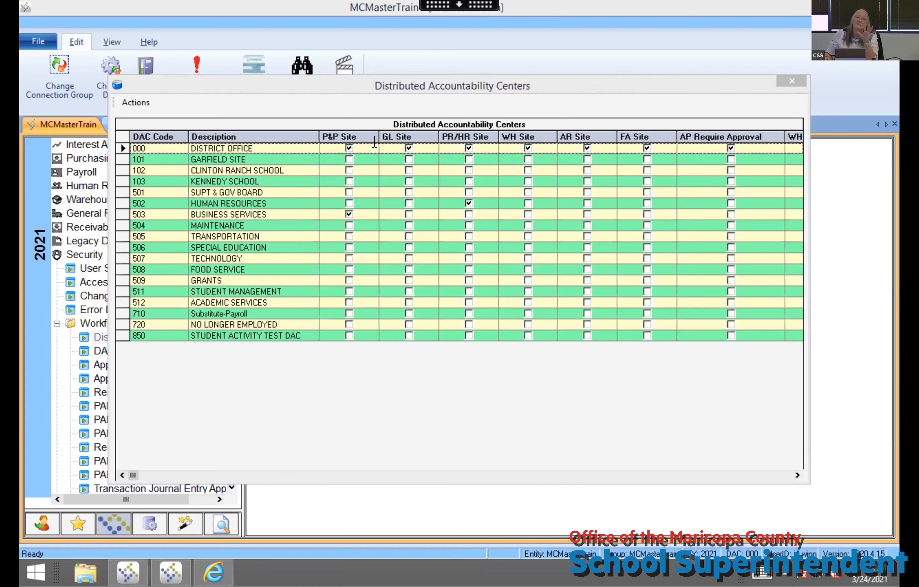
{"action": "left_click", "coordinate": [366, 190]}
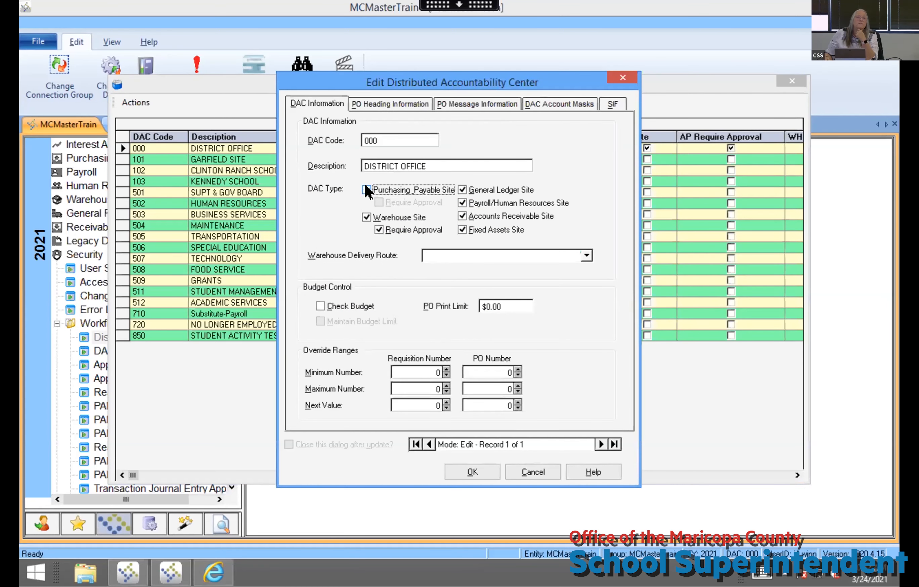
{"action": "left_click", "coordinate": [366, 190]}
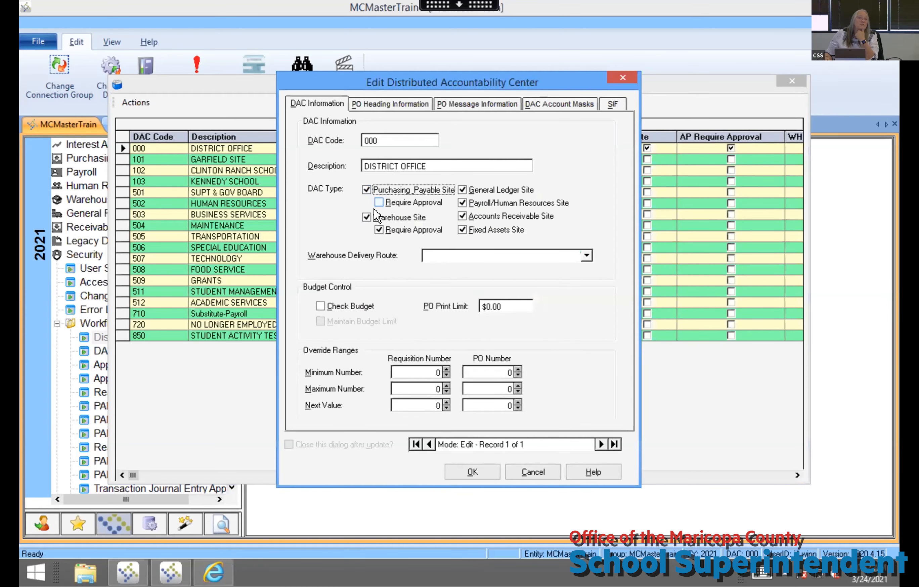
{"action": "left_click", "coordinate": [366, 217]}
{"action": "left_click", "coordinate": [366, 217]}
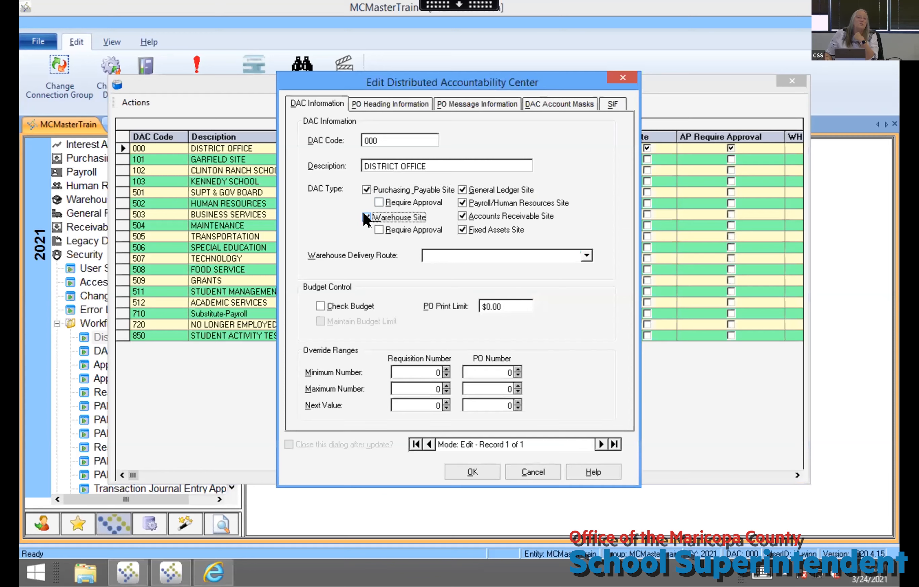
{"action": "left_click", "coordinate": [379, 202]}
{"action": "left_click", "coordinate": [379, 230]}
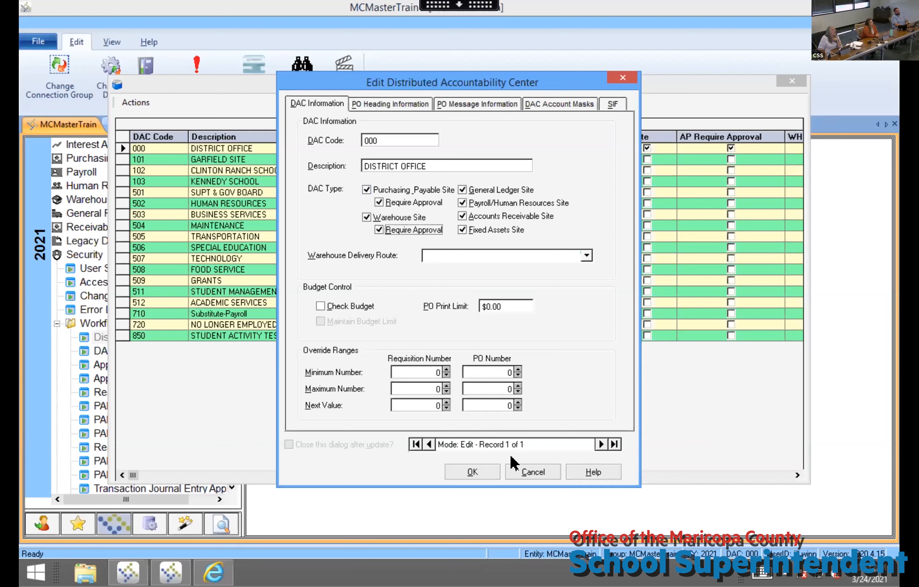
{"action": "left_click", "coordinate": [529, 473]}
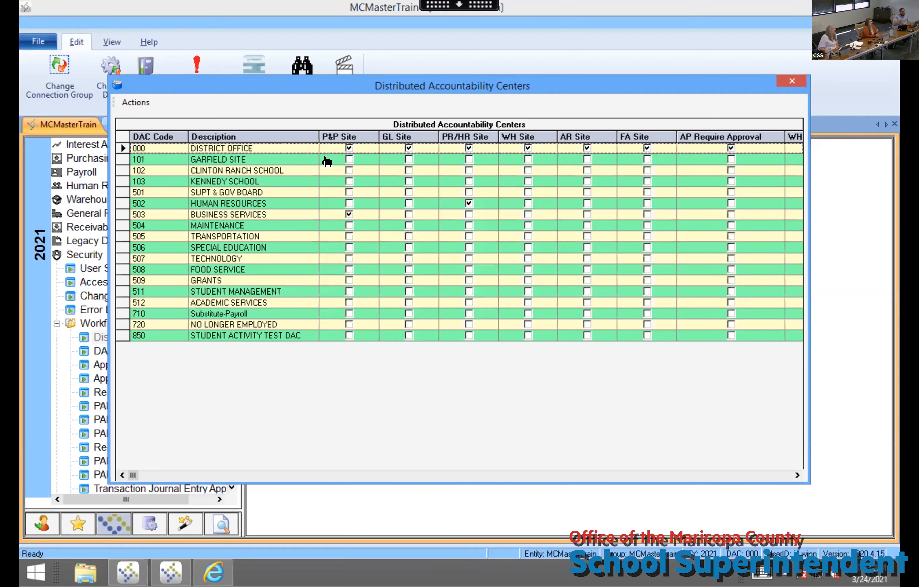
Examine the site, approval and budget settings of KENNEDY SCHOOL (DAC 103) in the list and its record, leaving without saving
{"action": "left_click", "coordinate": [265, 178]}
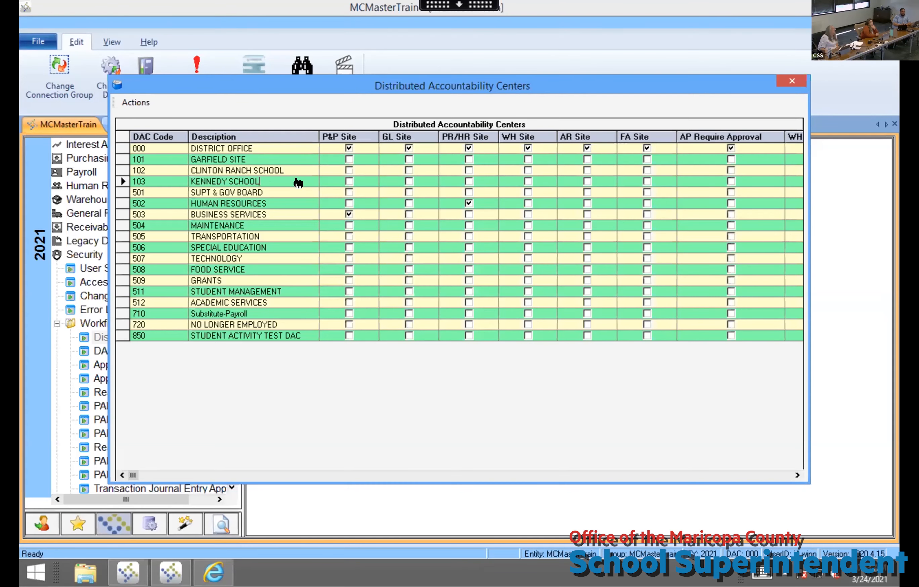
{"action": "left_click", "coordinate": [121, 180]}
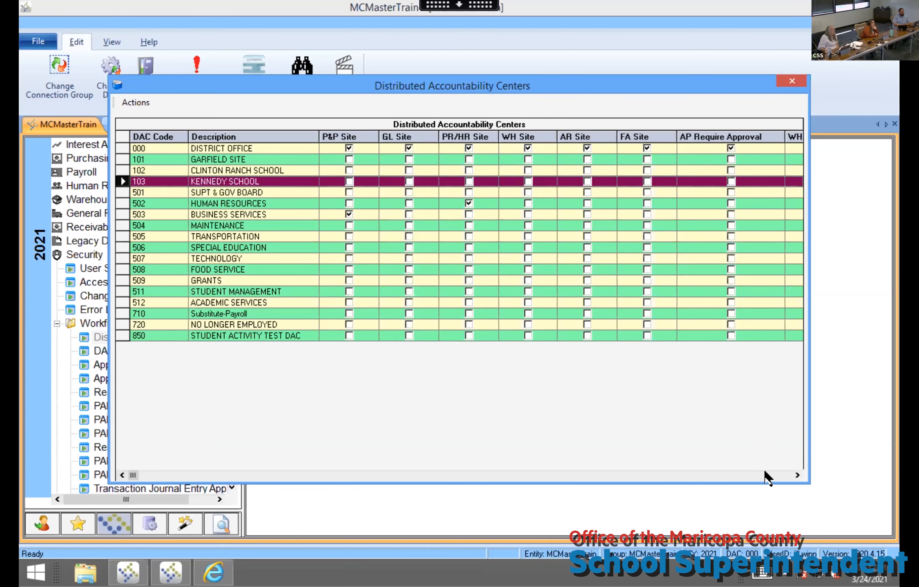
{"action": "scroll", "coordinate": [766, 475], "scroll_direction": "right", "scroll_amount": 3}
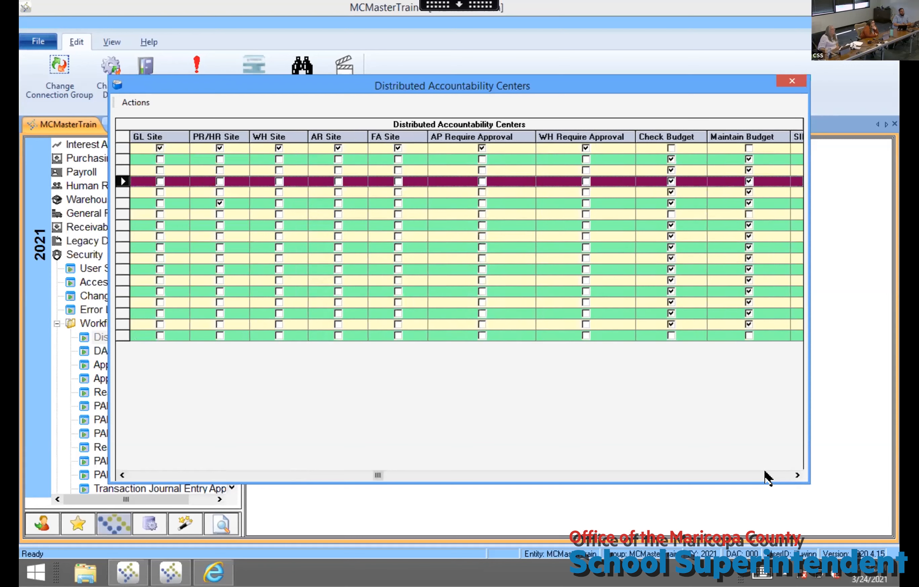
{"action": "left_click", "coordinate": [766, 476]}
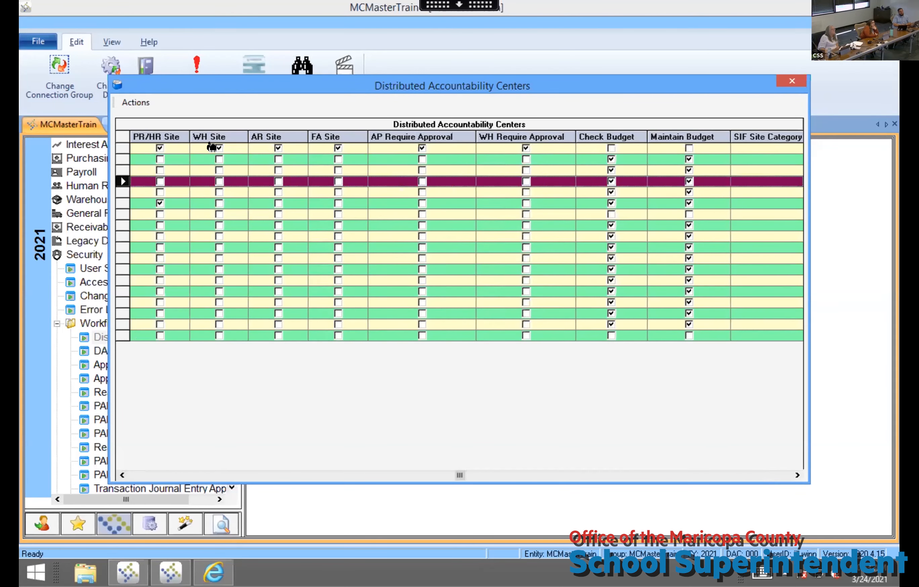
{"action": "left_click_drag", "start_coordinate": [458, 475], "coordinate": [130, 490]}
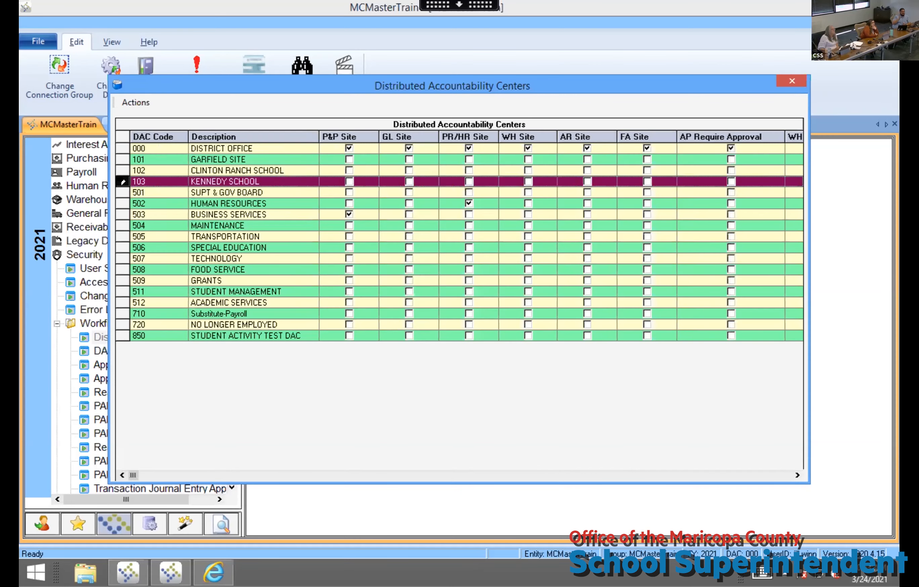
{"action": "double_click", "coordinate": [119, 181]}
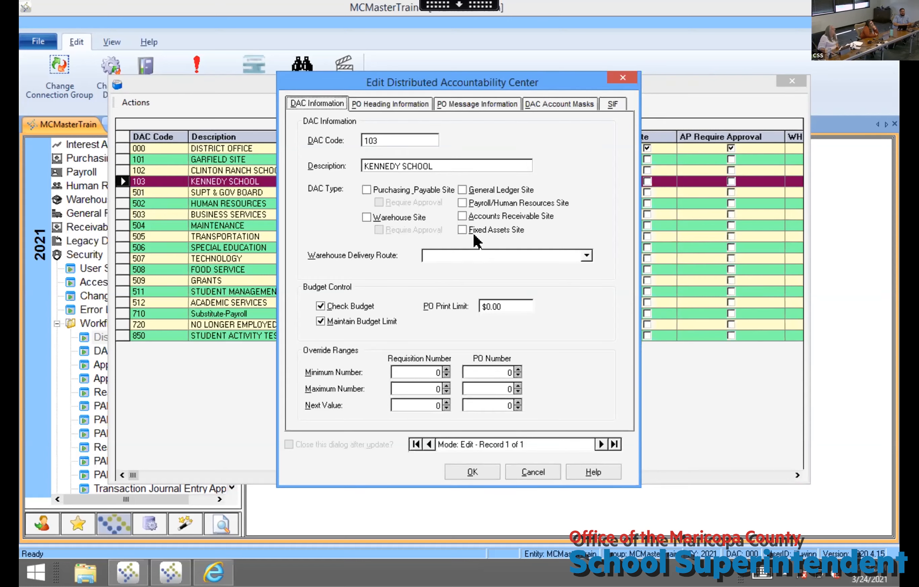
{"action": "left_click", "coordinate": [545, 472]}
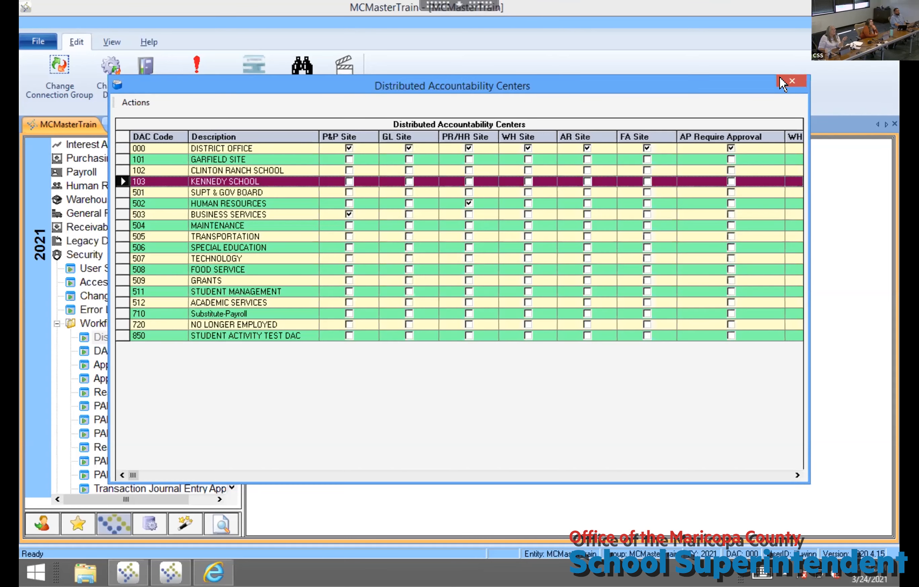
Close Distributed Accountability Centers, open Approver Accounts, and examine the FOOD SERVICE entry
{"action": "key", "text": "Escape"}
{"action": "double_click", "coordinate": [123, 378]}
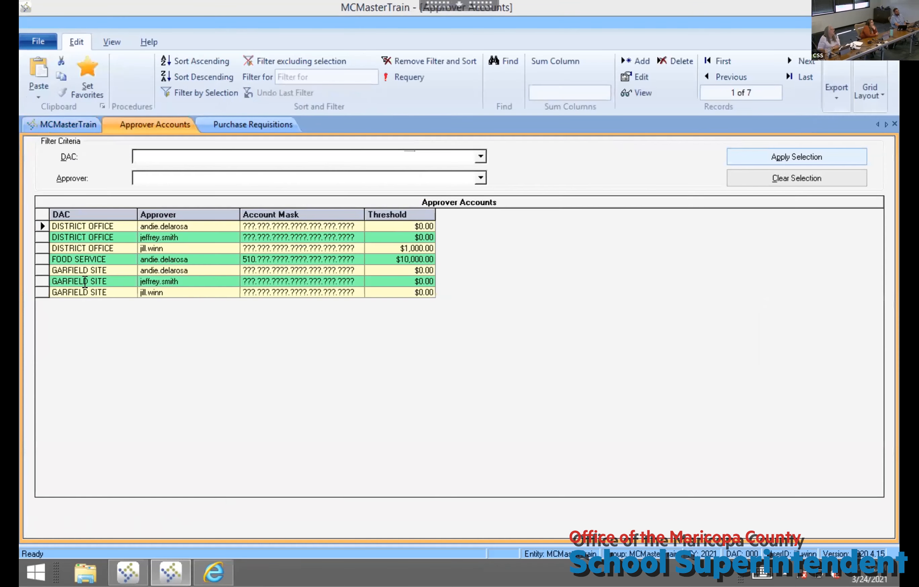
{"action": "left_click", "coordinate": [42, 258]}
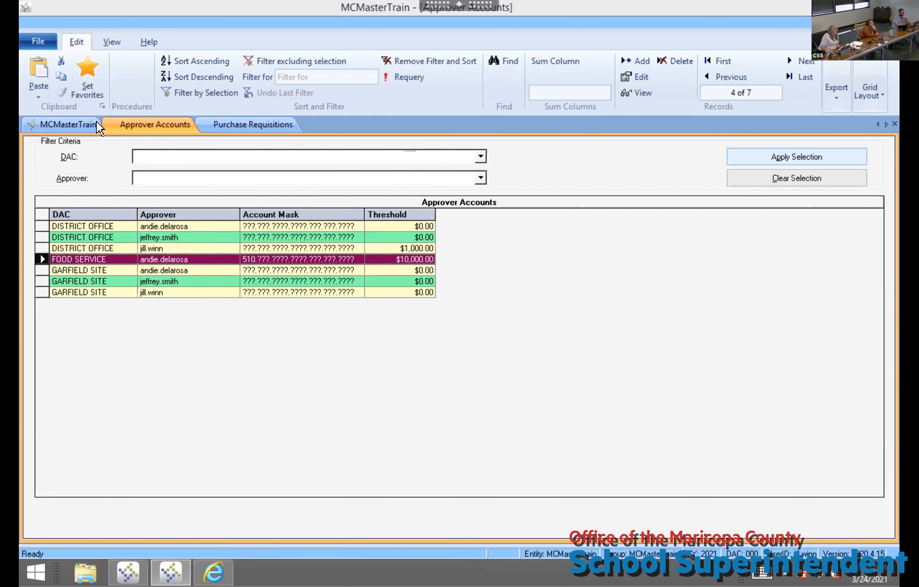
Set Purchasing and Payables Default Settings to print internal notes on requisitions, and save the settings
{"action": "left_click", "coordinate": [67, 125]}
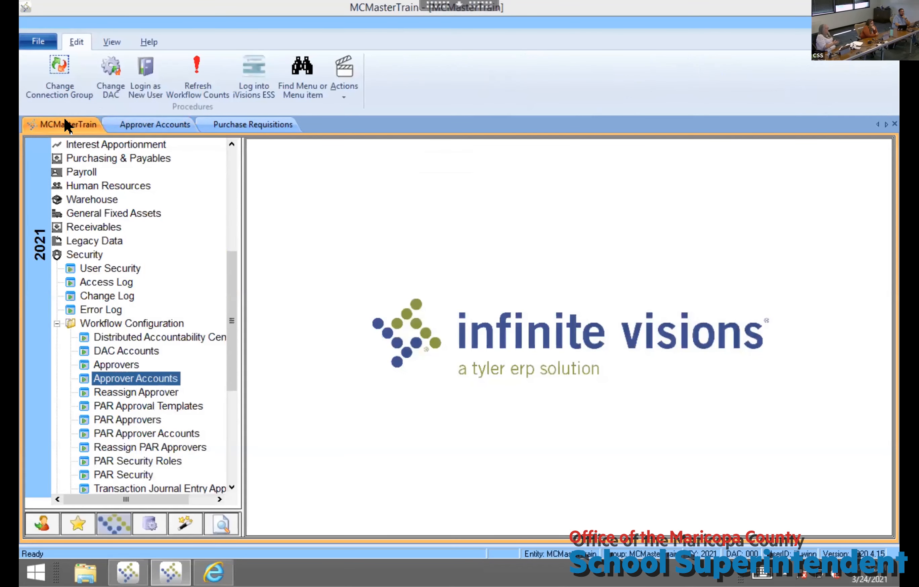
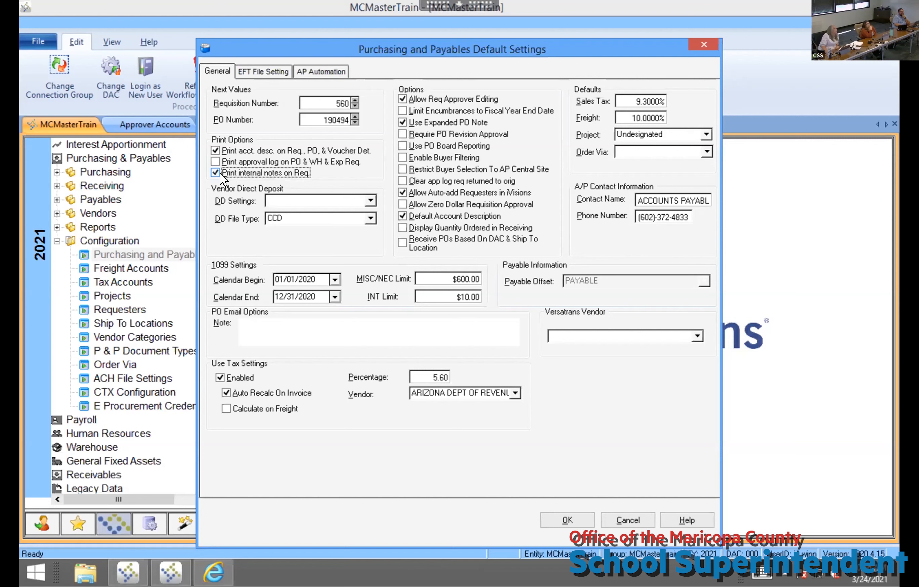
{"action": "left_click", "coordinate": [215, 173]}
{"action": "left_click", "coordinate": [567, 520]}
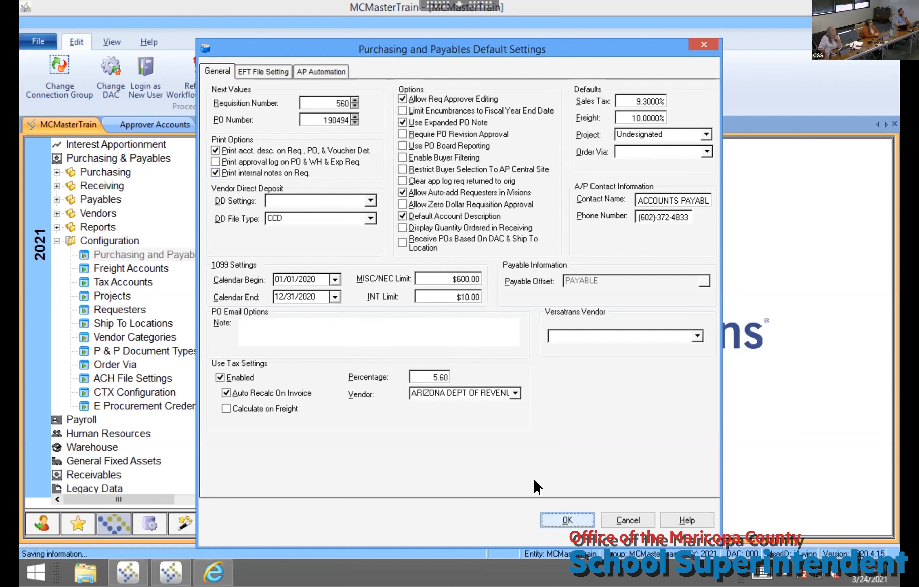
Return to the open Purchase Requisitions and load the list with all requisitions shown
{"action": "left_click", "coordinate": [230, 127]}
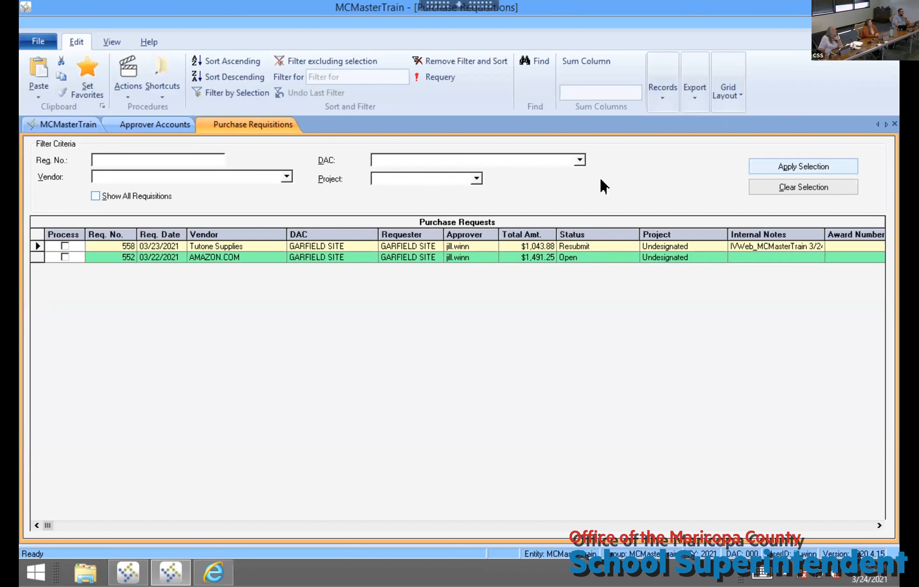
{"action": "left_click", "coordinate": [766, 171]}
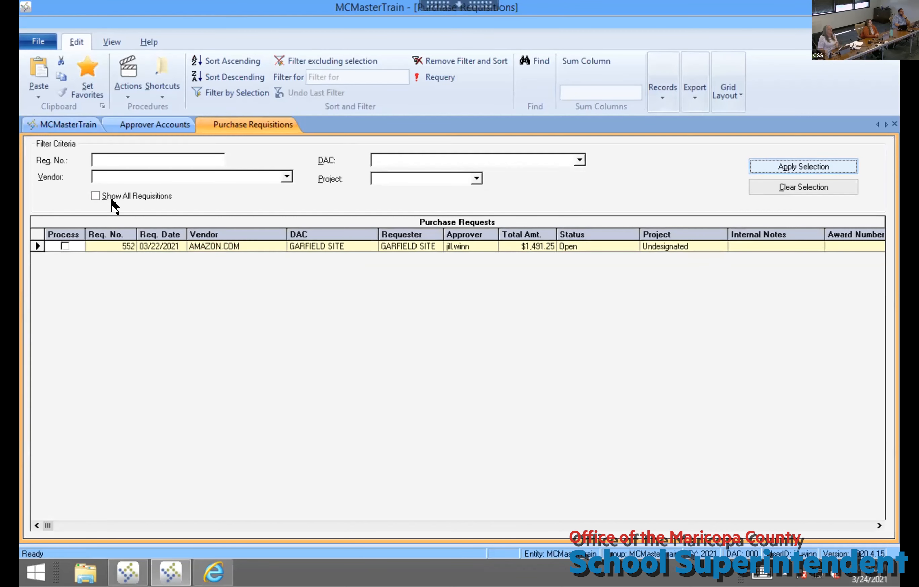
{"action": "left_click", "coordinate": [95, 196]}
{"action": "left_click", "coordinate": [796, 170]}
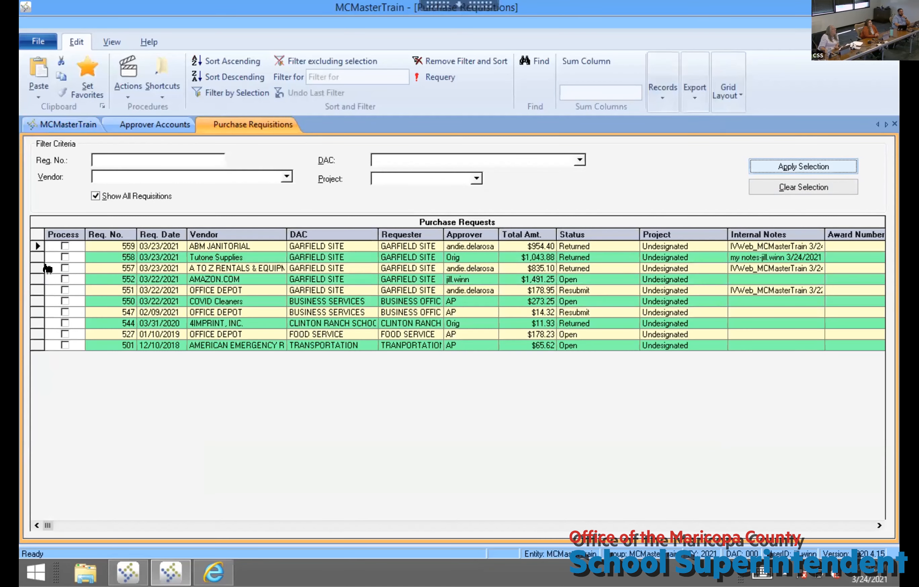
Mark the Tutone Supplies requisition for processing and view it
{"action": "left_click", "coordinate": [65, 258]}
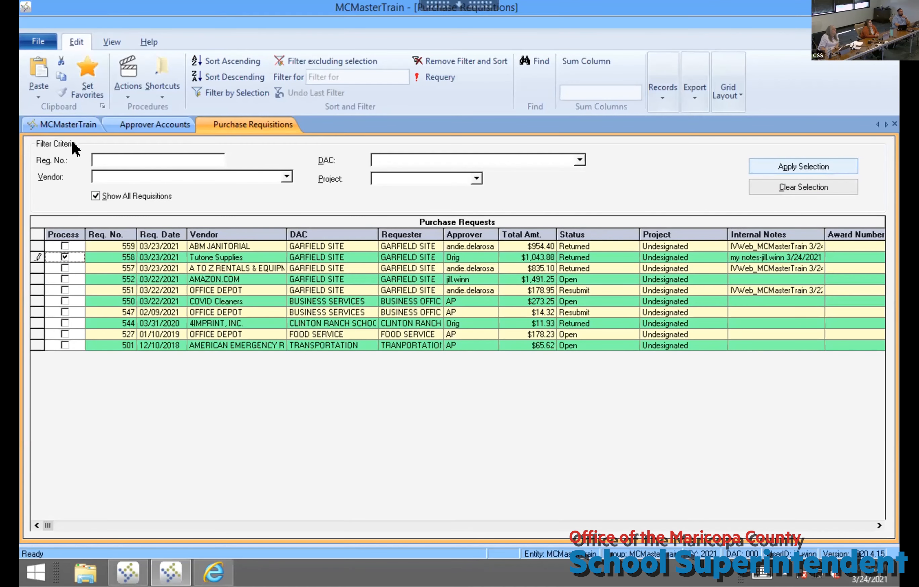
{"action": "left_click", "coordinate": [123, 79]}
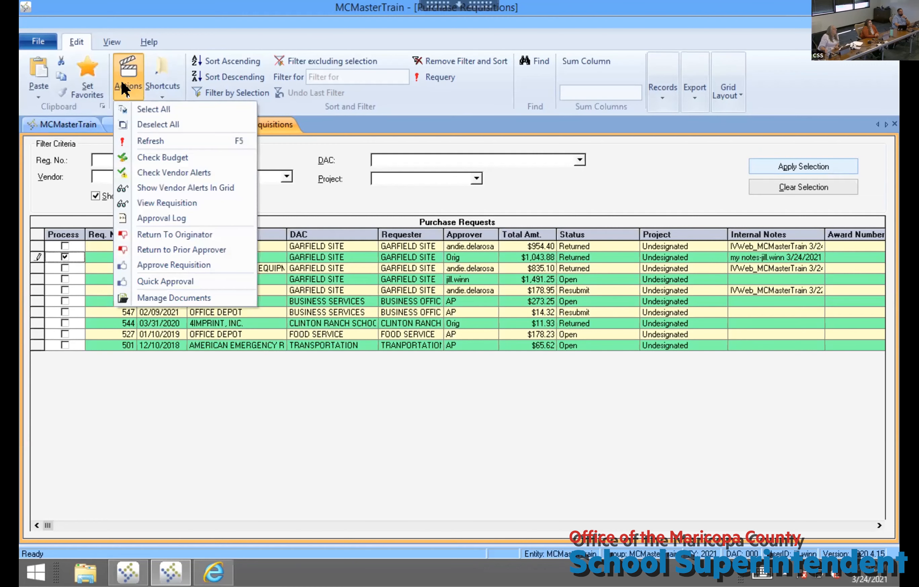
{"action": "left_click", "coordinate": [170, 201]}
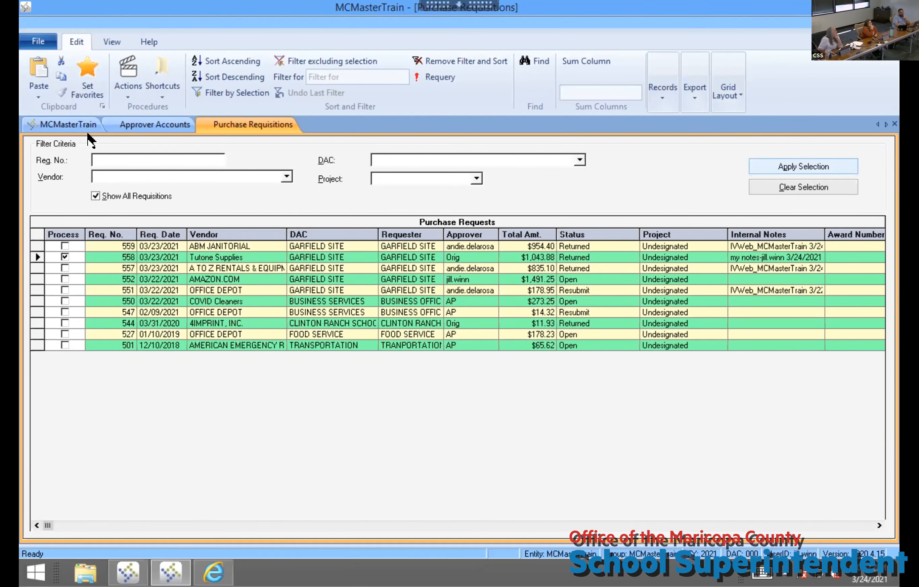
Mark only the AMAZON.COM requisition for processing, clearing the mark on the Tutone Supplies requisition
{"action": "left_click", "coordinate": [63, 118]}
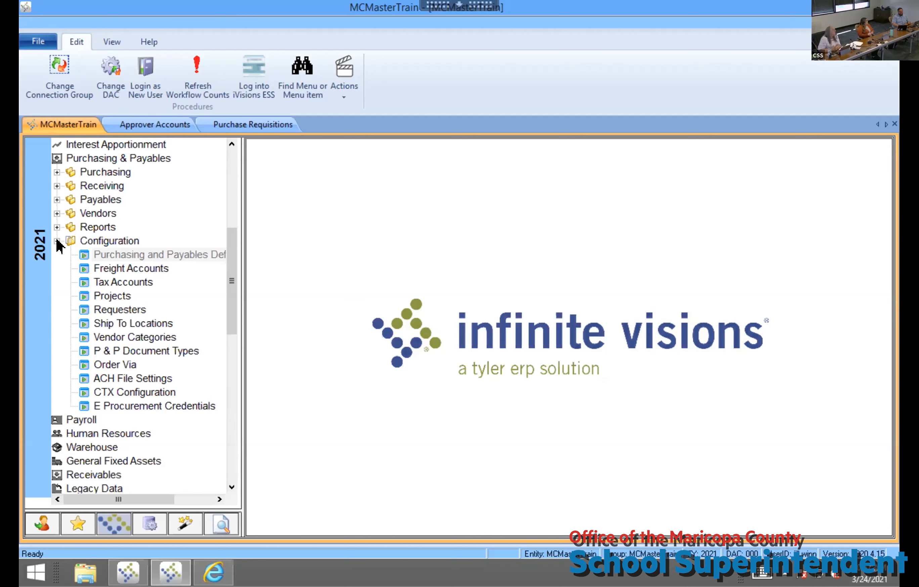
{"action": "left_click", "coordinate": [282, 117]}
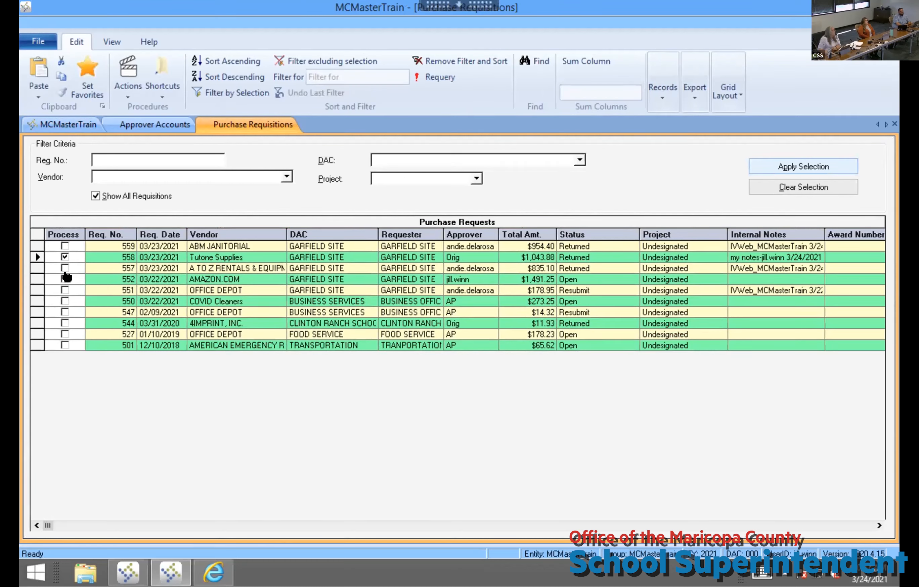
{"action": "left_click", "coordinate": [65, 278]}
{"action": "left_click", "coordinate": [64, 257]}
{"action": "left_click", "coordinate": [64, 279]}
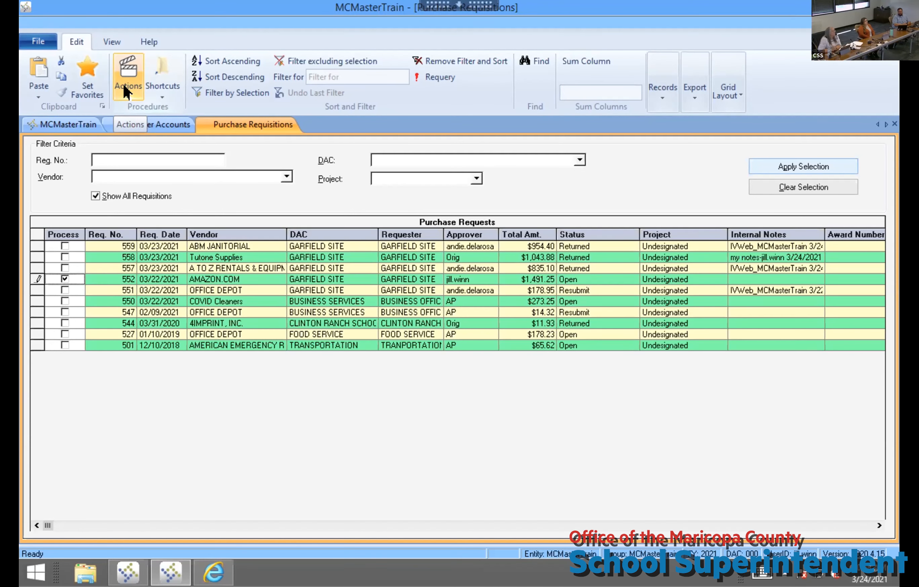
Open Approver Accounts from the Security workflow configuration, review the entries, and return to the main navigation tree
{"action": "left_click", "coordinate": [76, 124]}
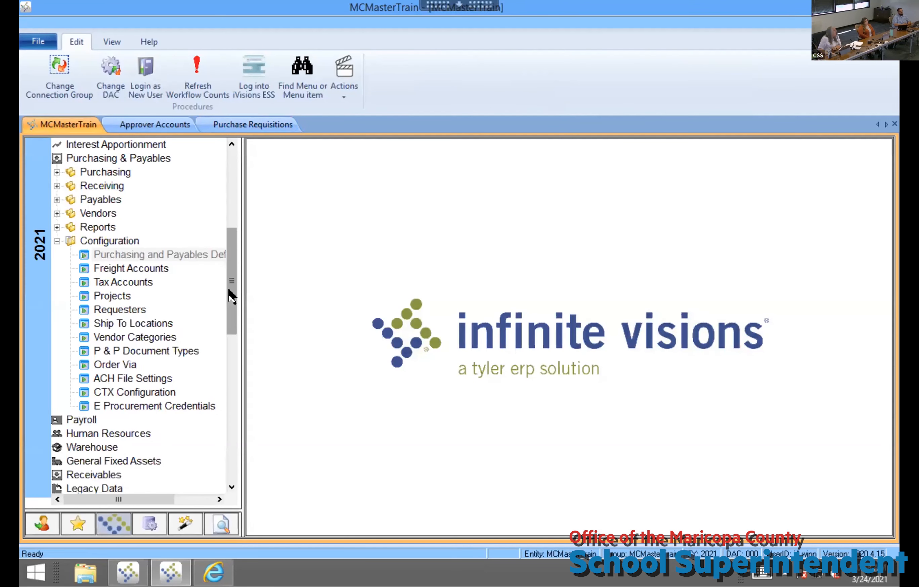
{"action": "left_click_drag", "start_coordinate": [231, 295], "coordinate": [234, 384]}
{"action": "left_click", "coordinate": [124, 337]}
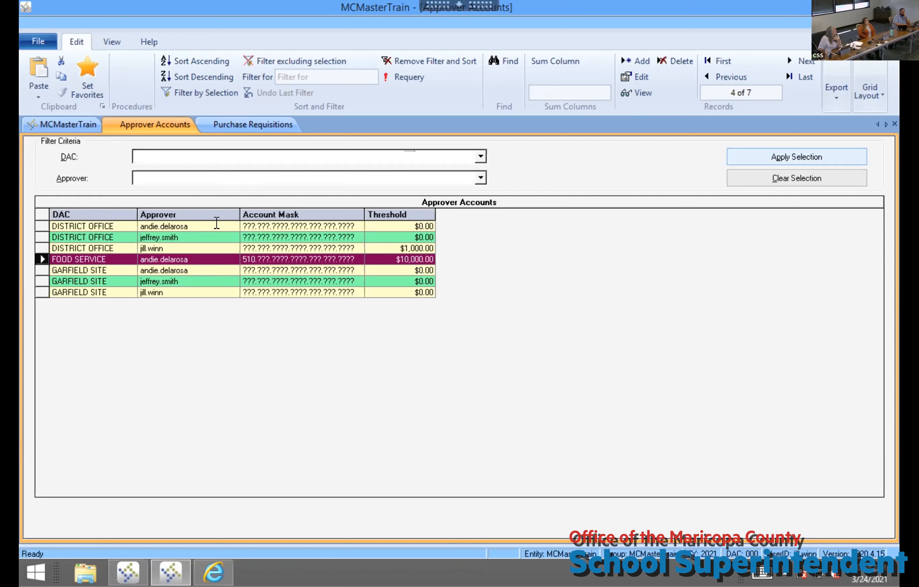
{"action": "left_click", "coordinate": [48, 124]}
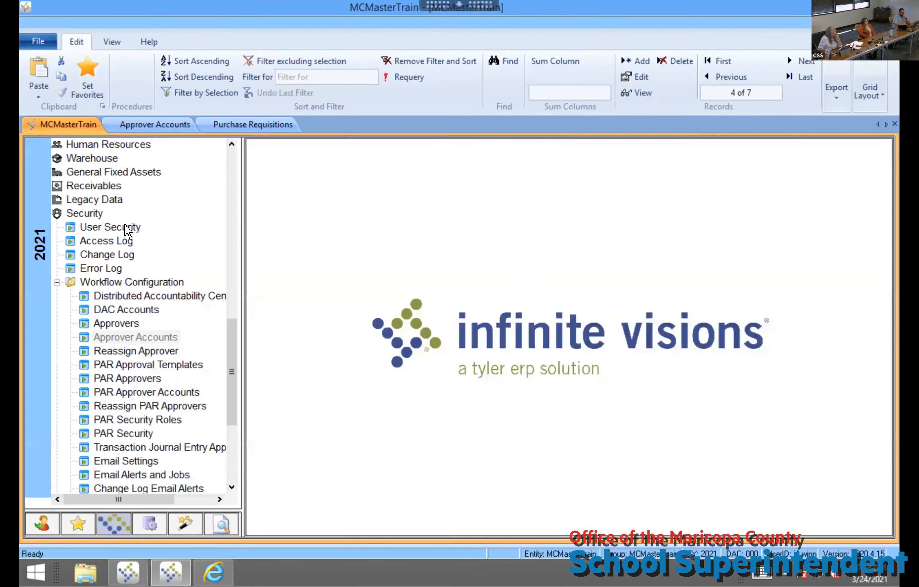
Open Reassign Approver, look at the current approver choices, and leave without reassigning anyone
{"action": "double_click", "coordinate": [136, 350]}
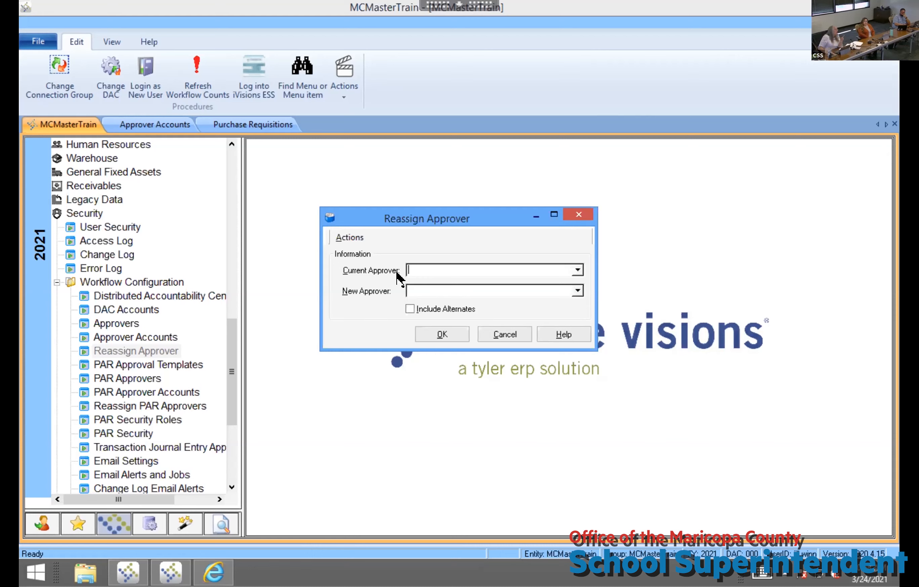
{"action": "left_click", "coordinate": [576, 270]}
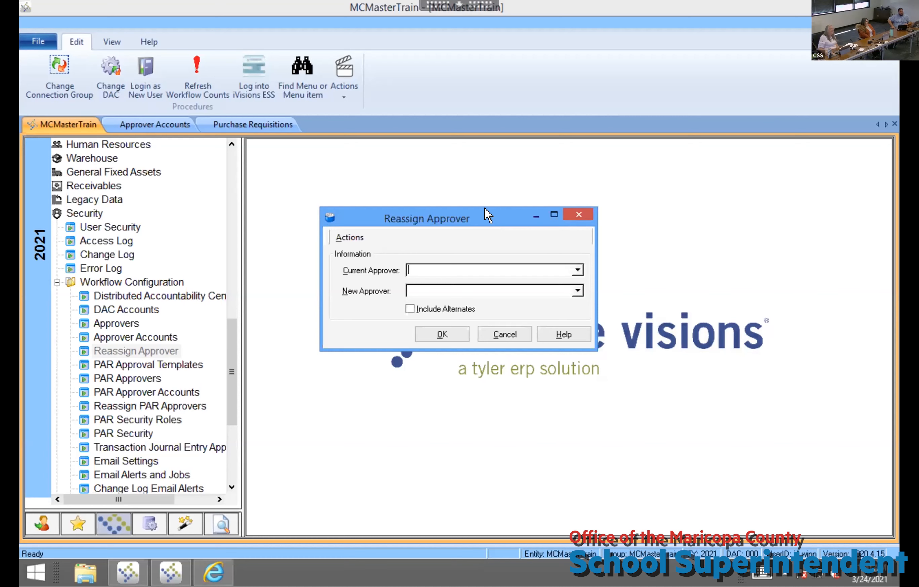
{"action": "left_click", "coordinate": [507, 335]}
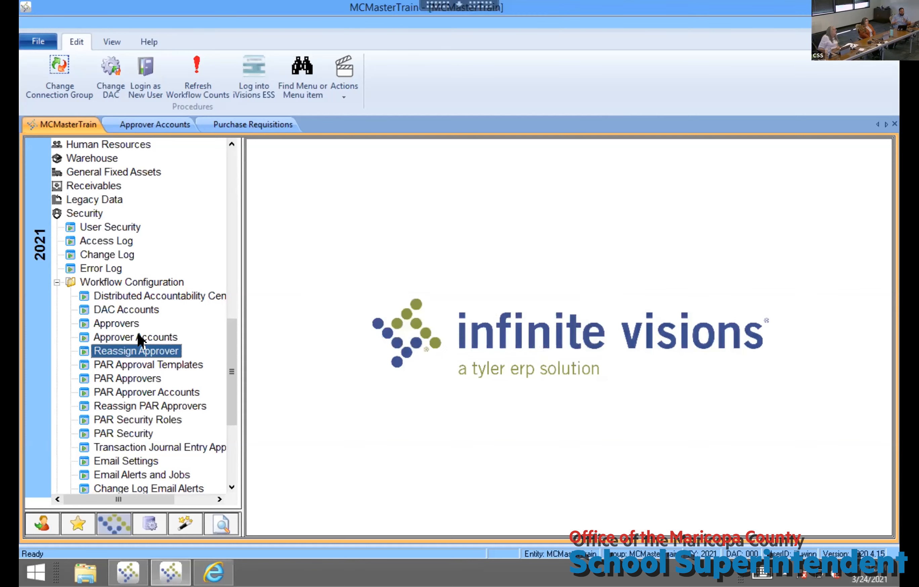
Delete the FOOD SERVICE entry from Approver Accounts, confirm the removal, and return to the main navigation tree
{"action": "left_click", "coordinate": [140, 340]}
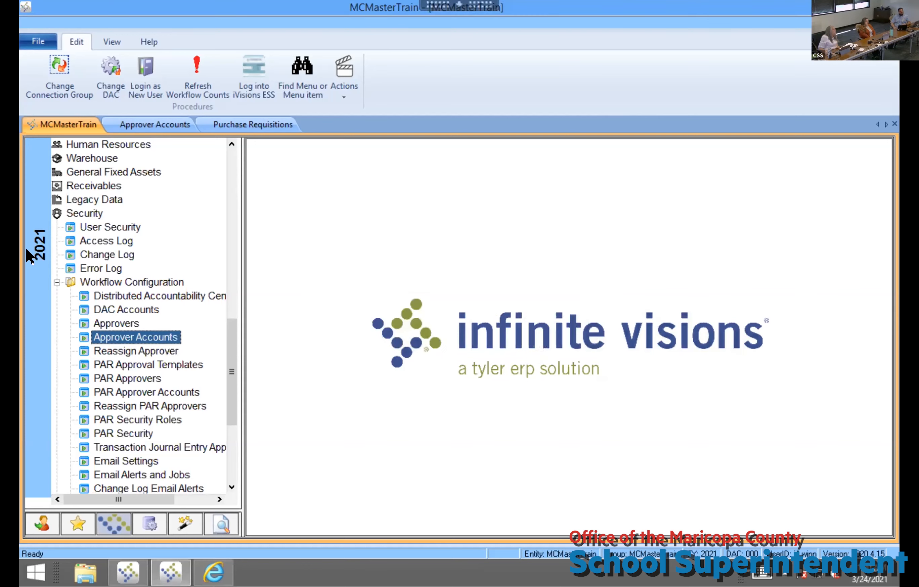
{"action": "double_click", "coordinate": [121, 338]}
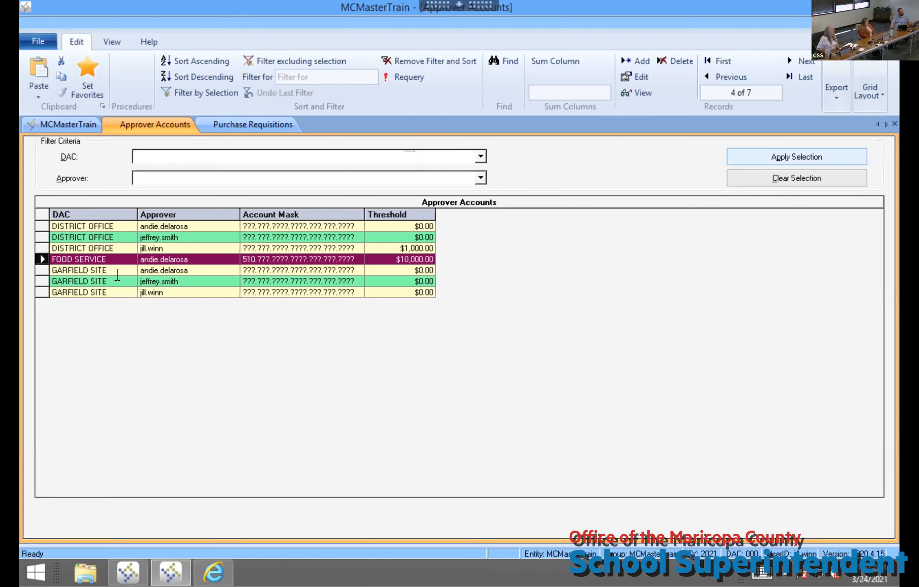
{"action": "left_click", "coordinate": [41, 259]}
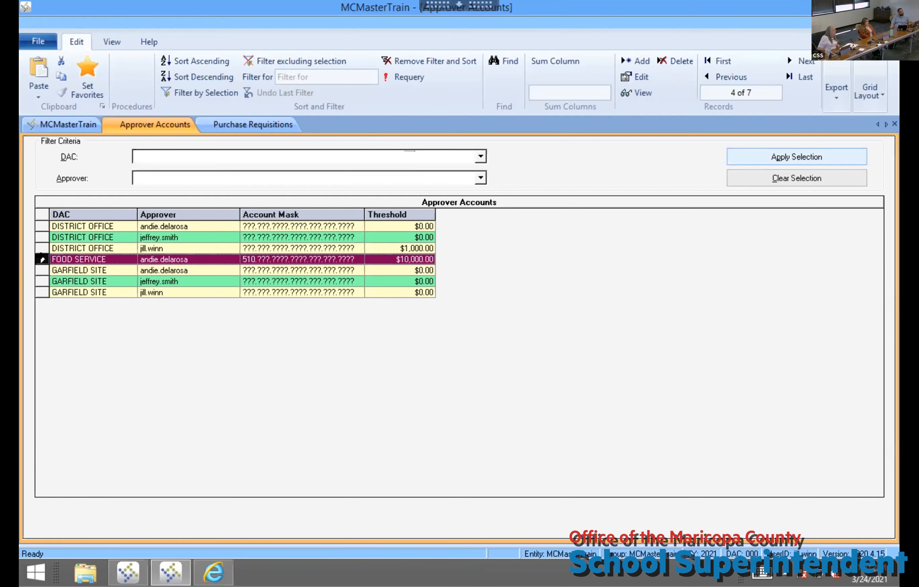
{"action": "key", "text": "Delete"}
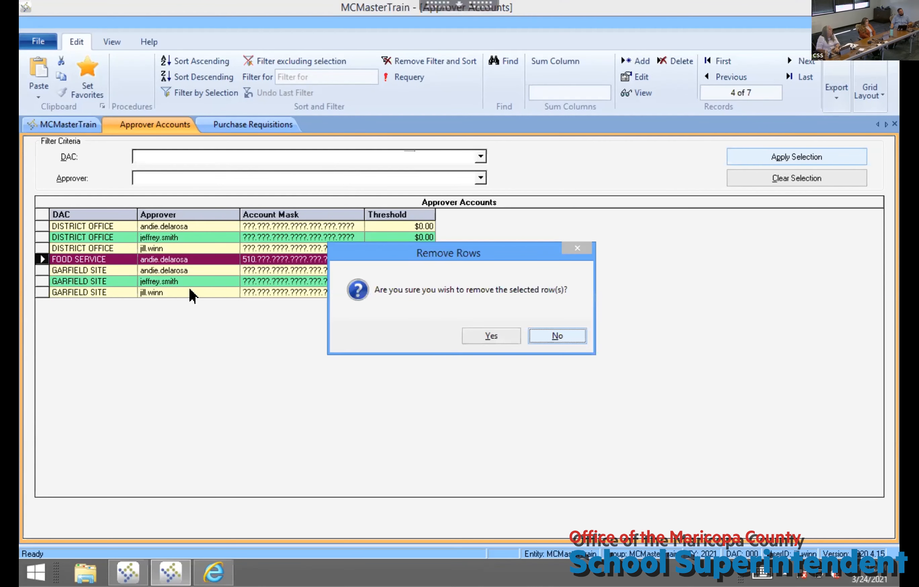
{"action": "left_click", "coordinate": [475, 339]}
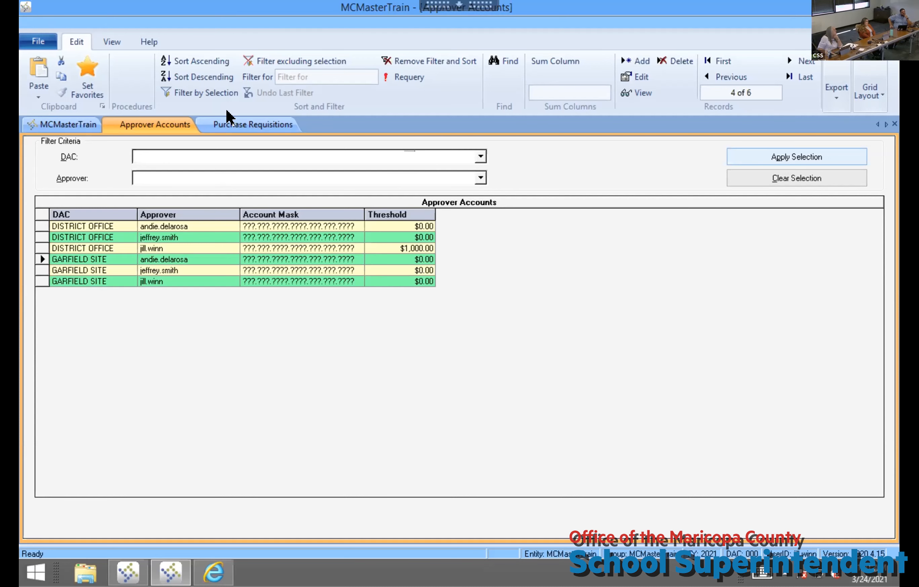
{"action": "left_click", "coordinate": [62, 124]}
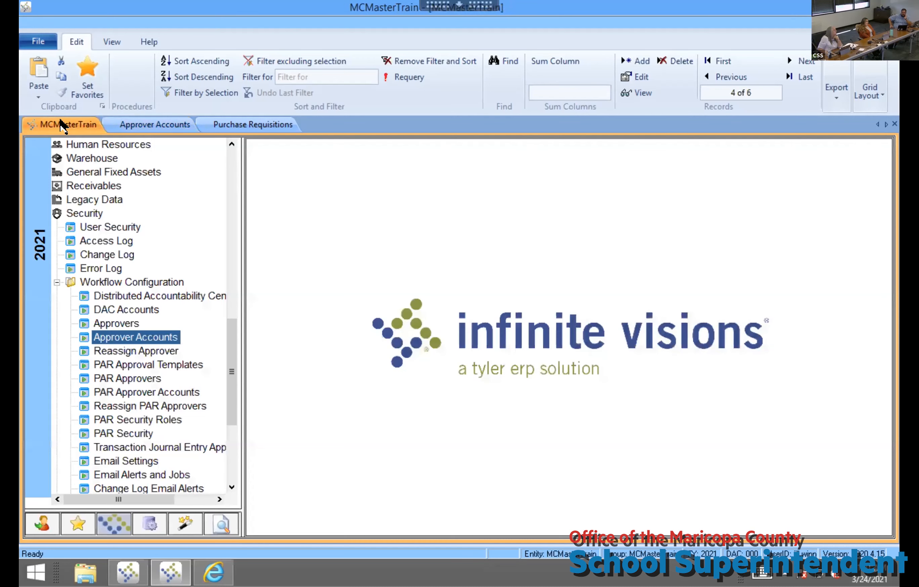